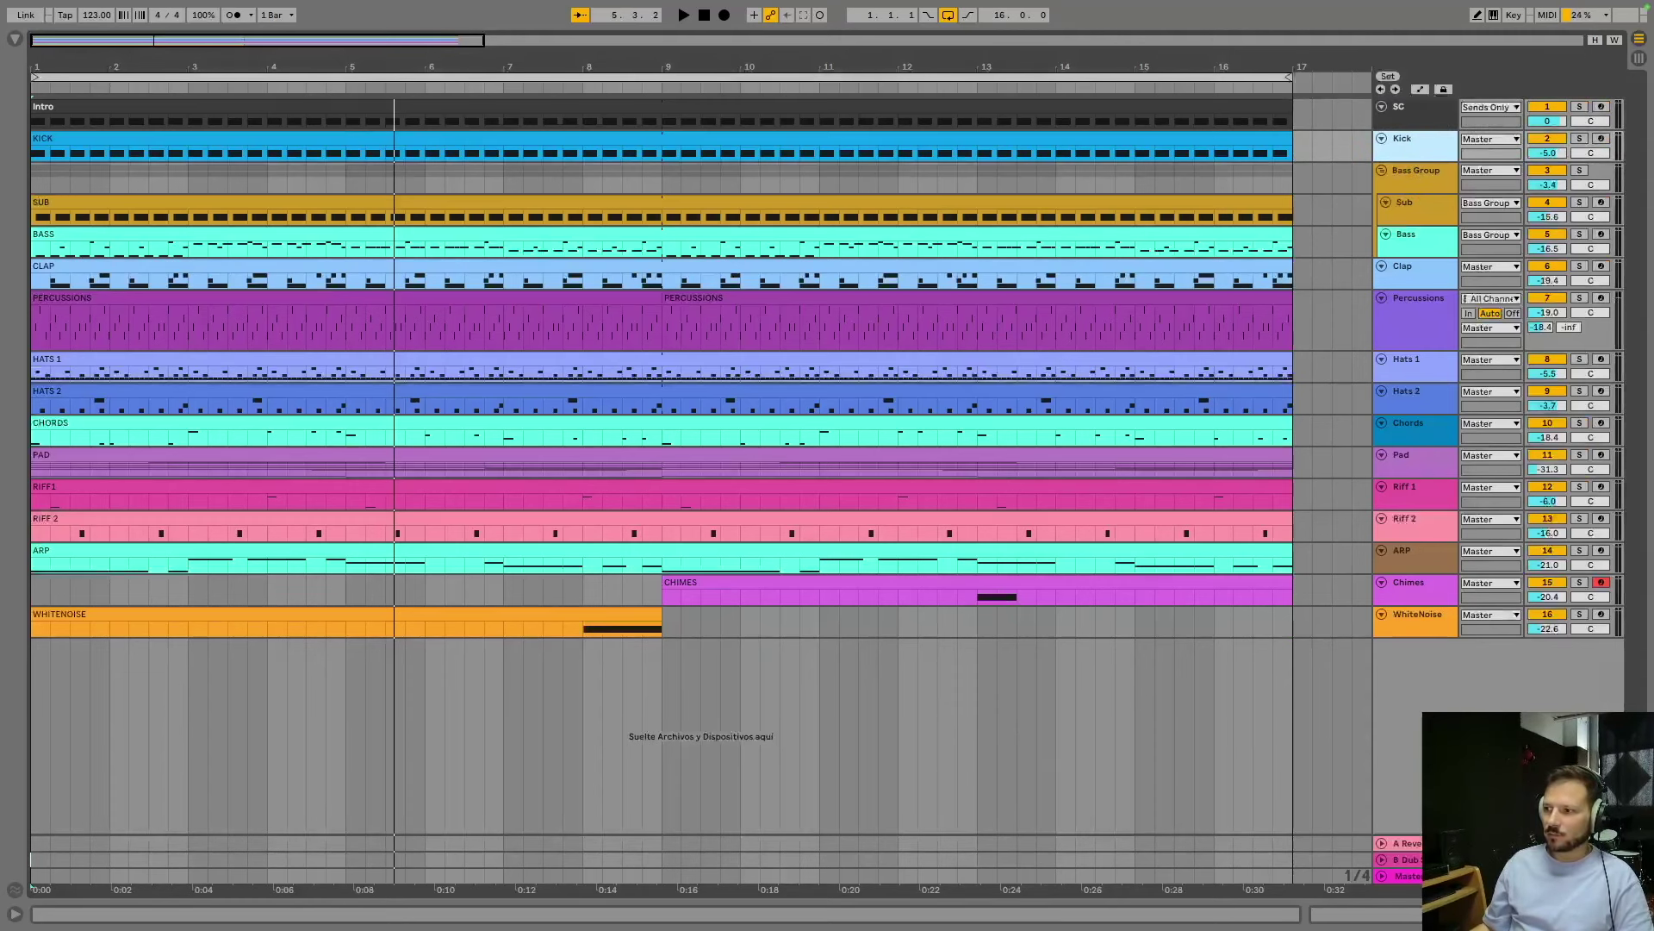
Show the Kick track's devices and switch its Utility to Mono.
key(ctrl+alt+l)
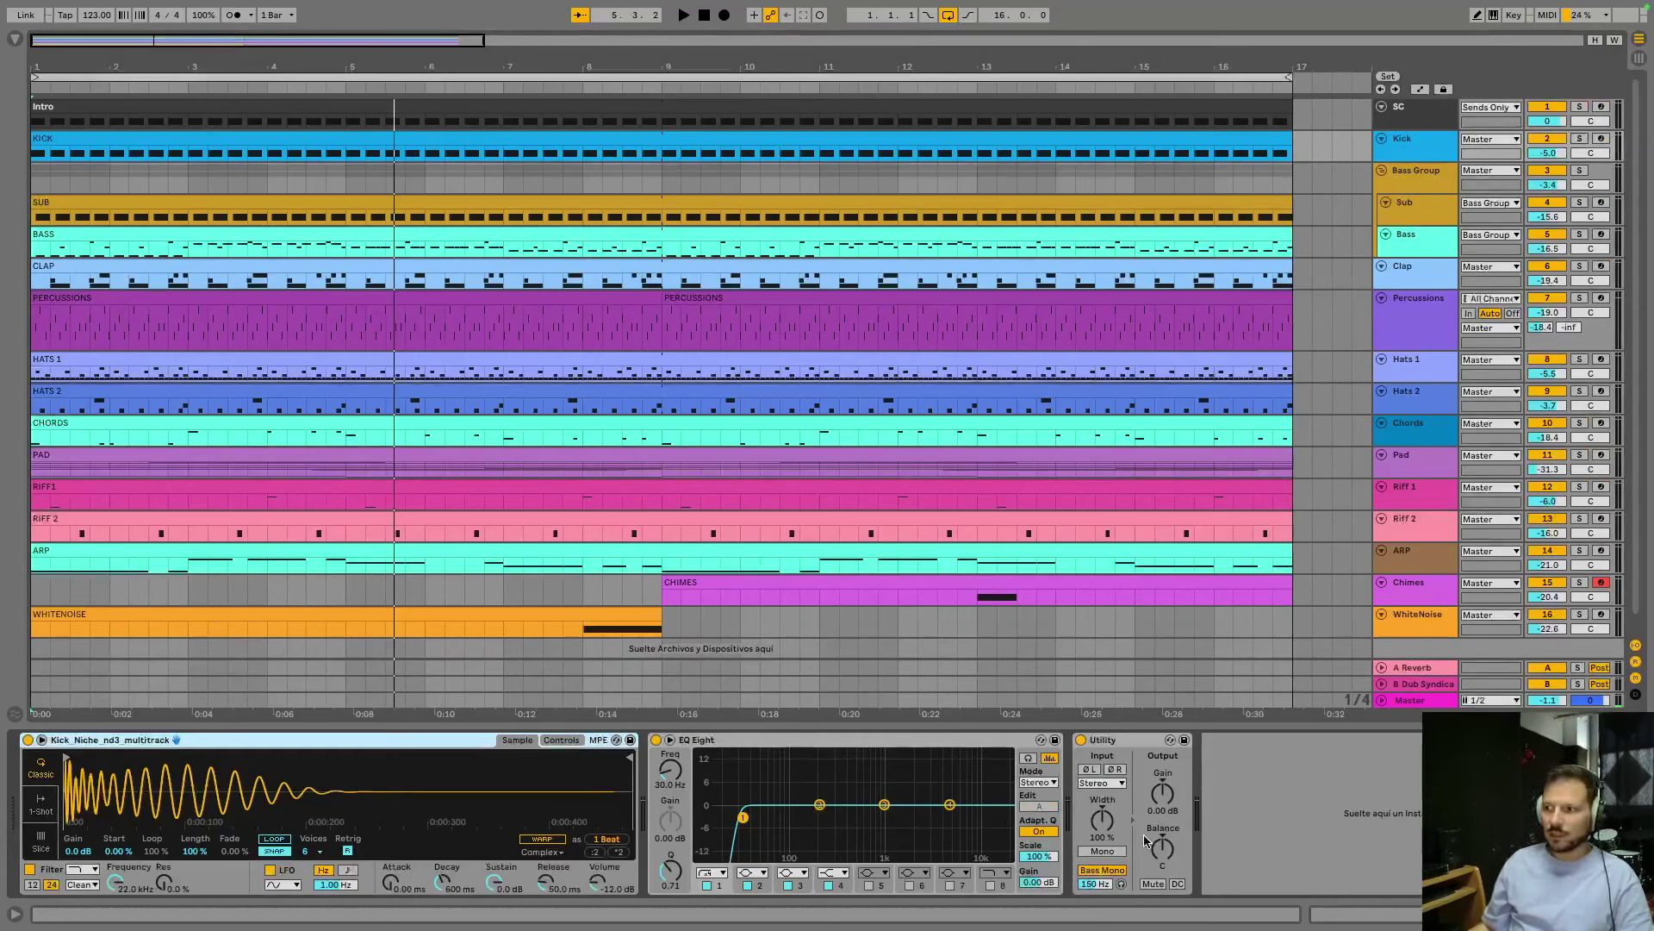
click(1103, 851)
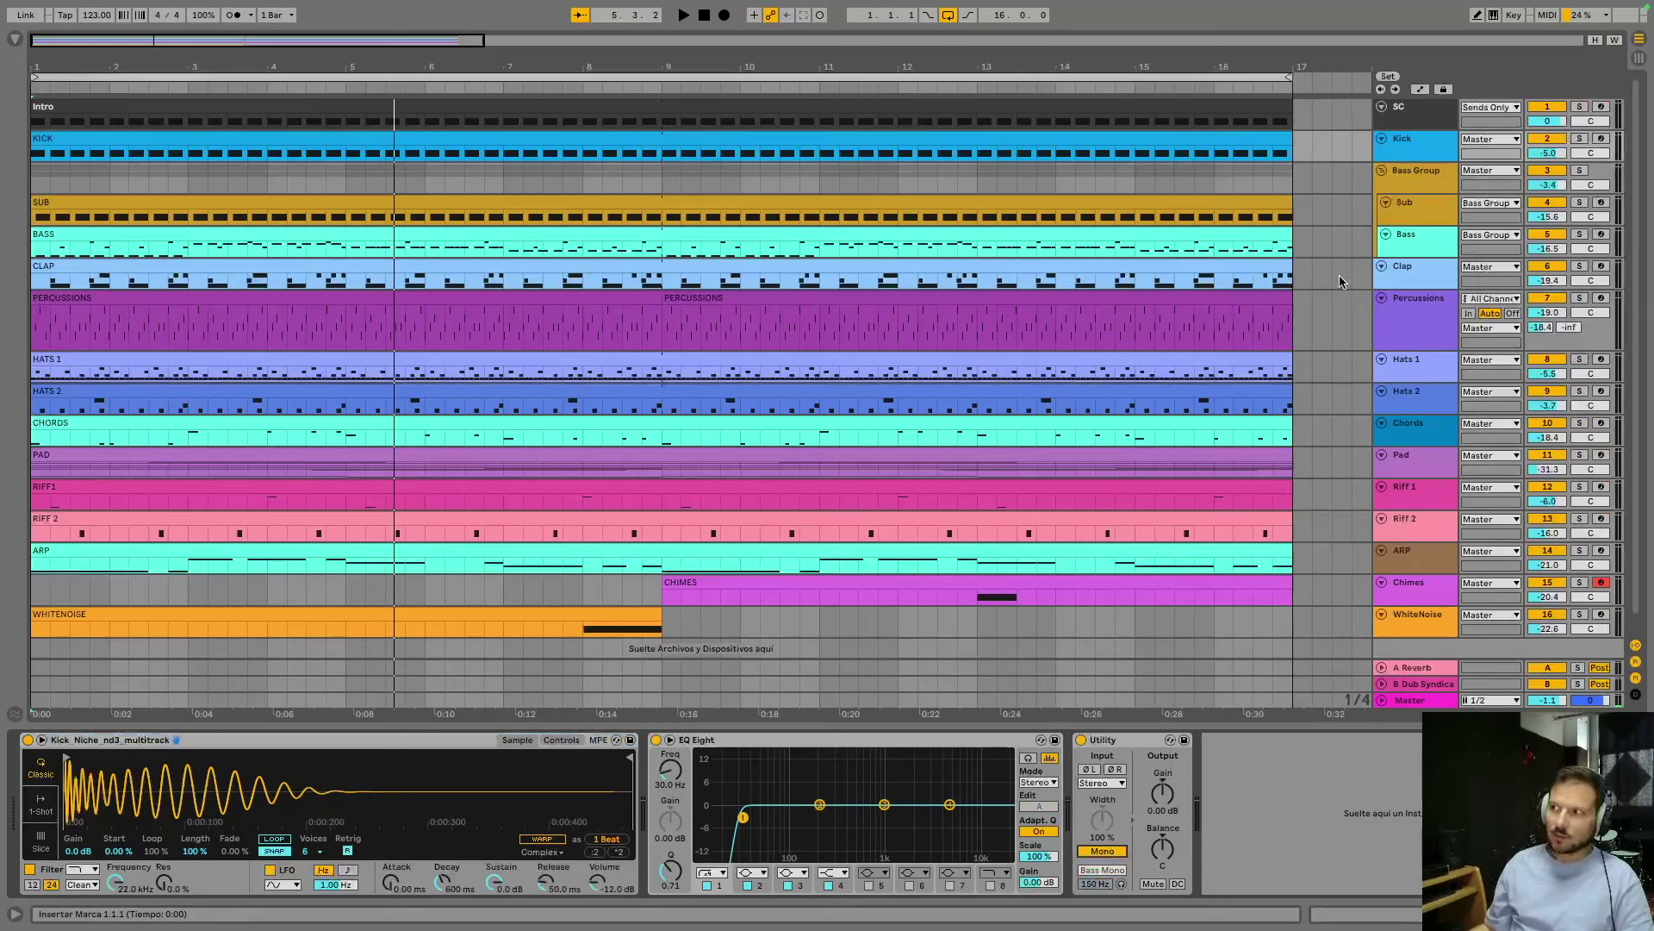
Examine the Sub track's Operator oscillator and filter settings, and arm the Sub track.
click(1424, 173)
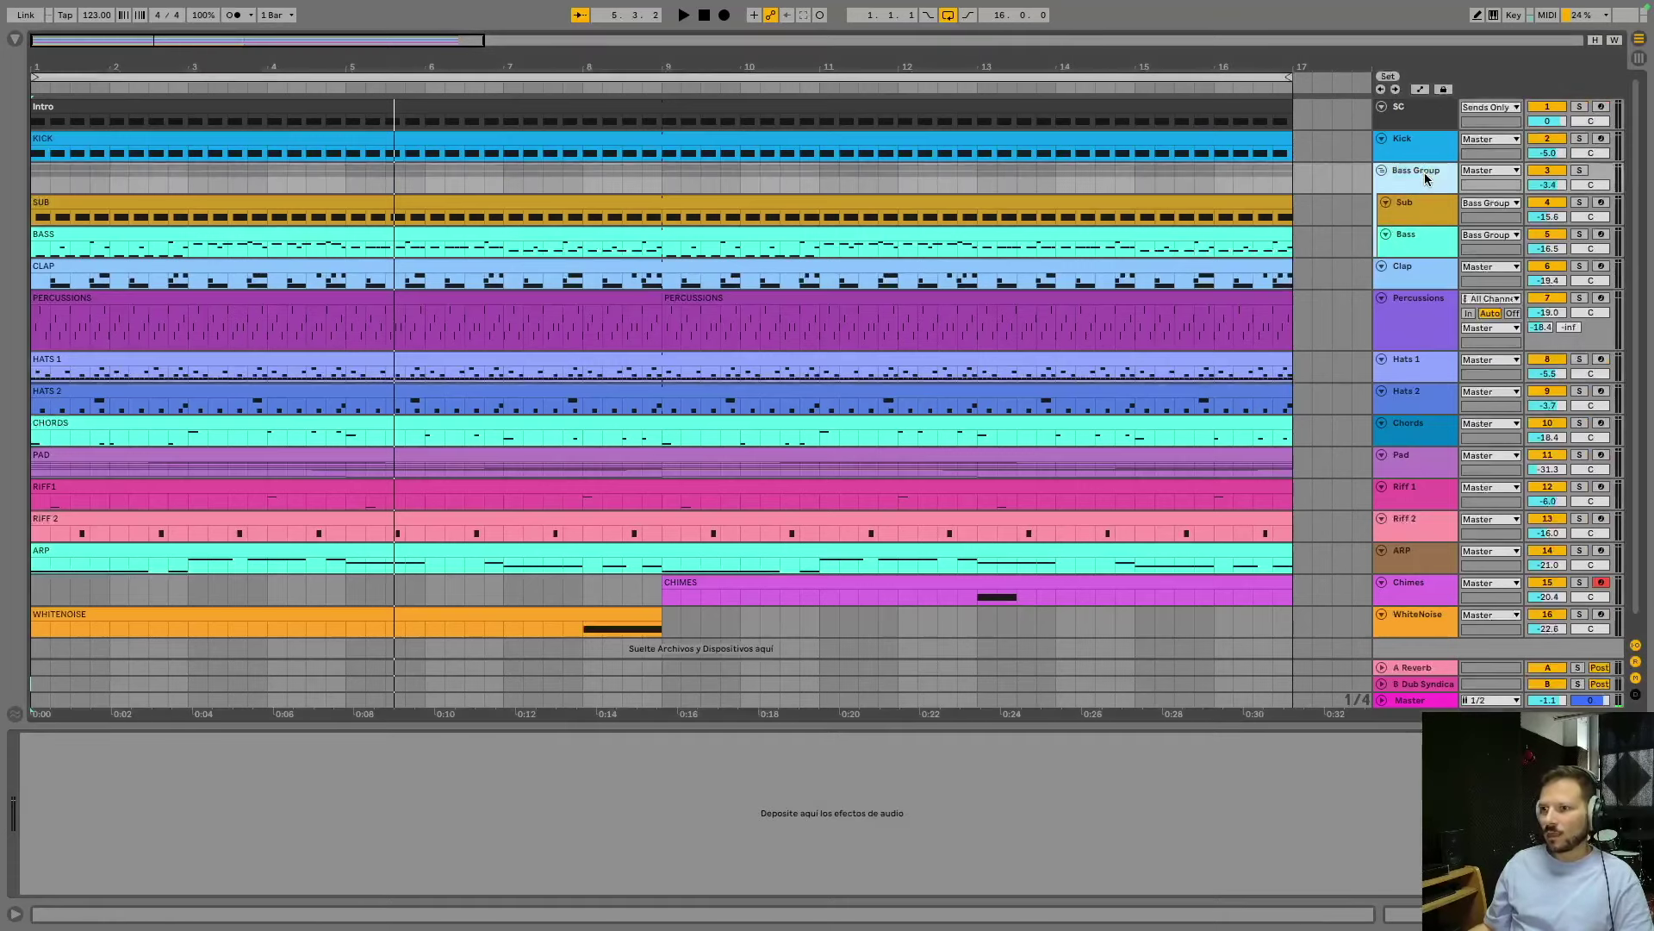
click(1421, 219)
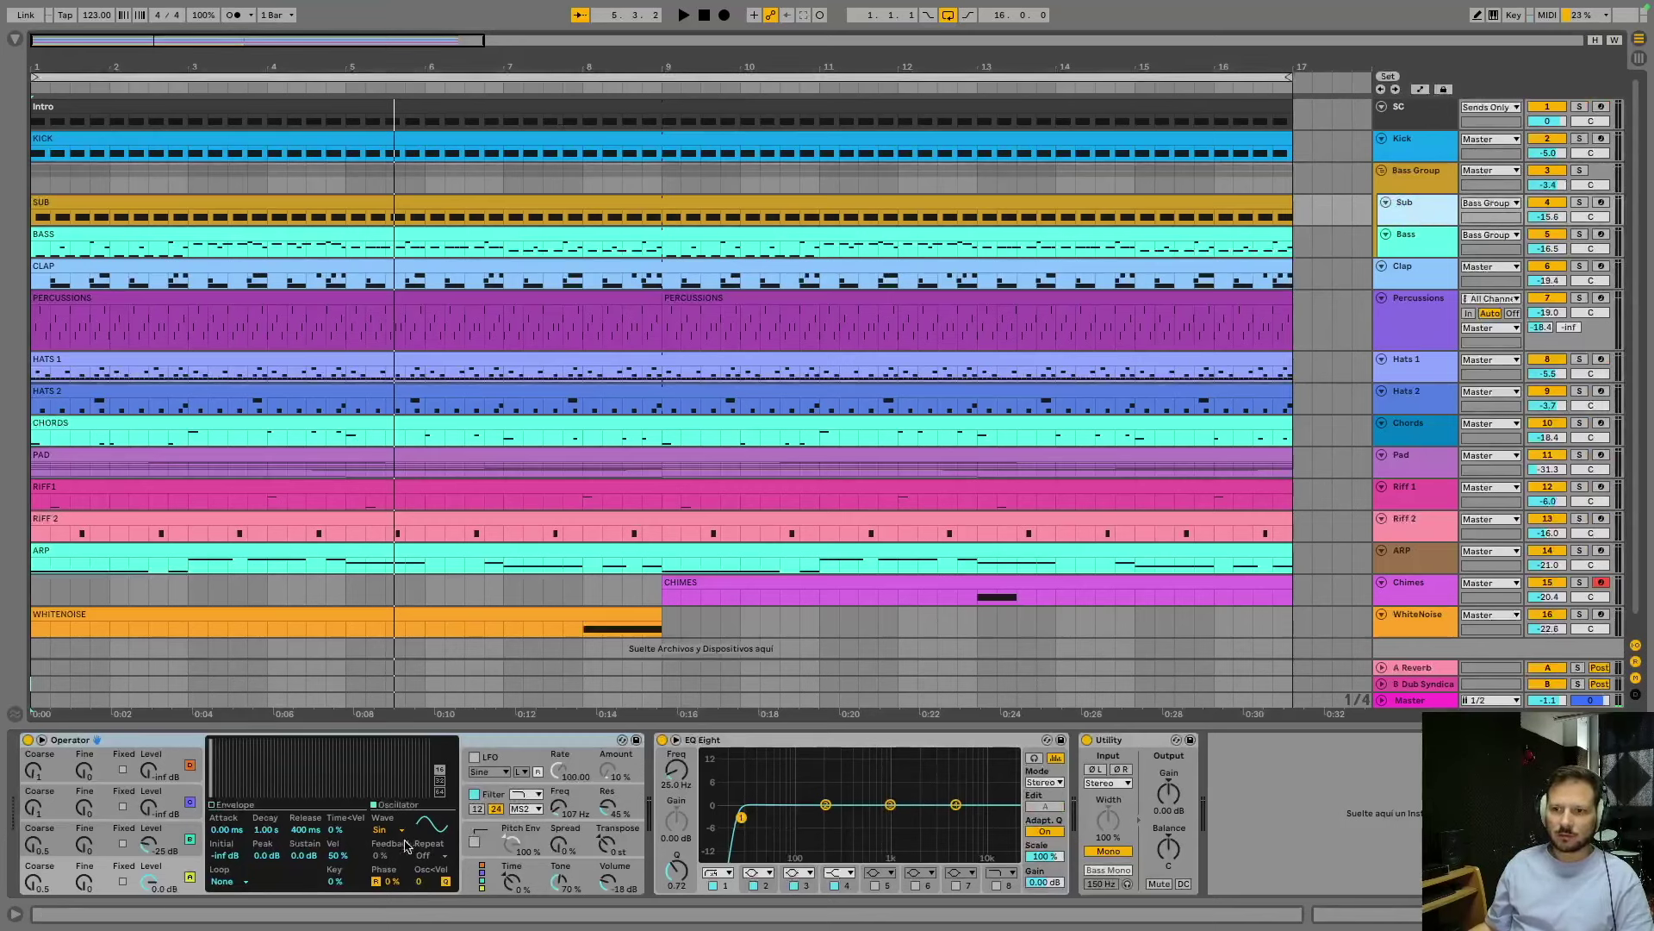
click(110, 842)
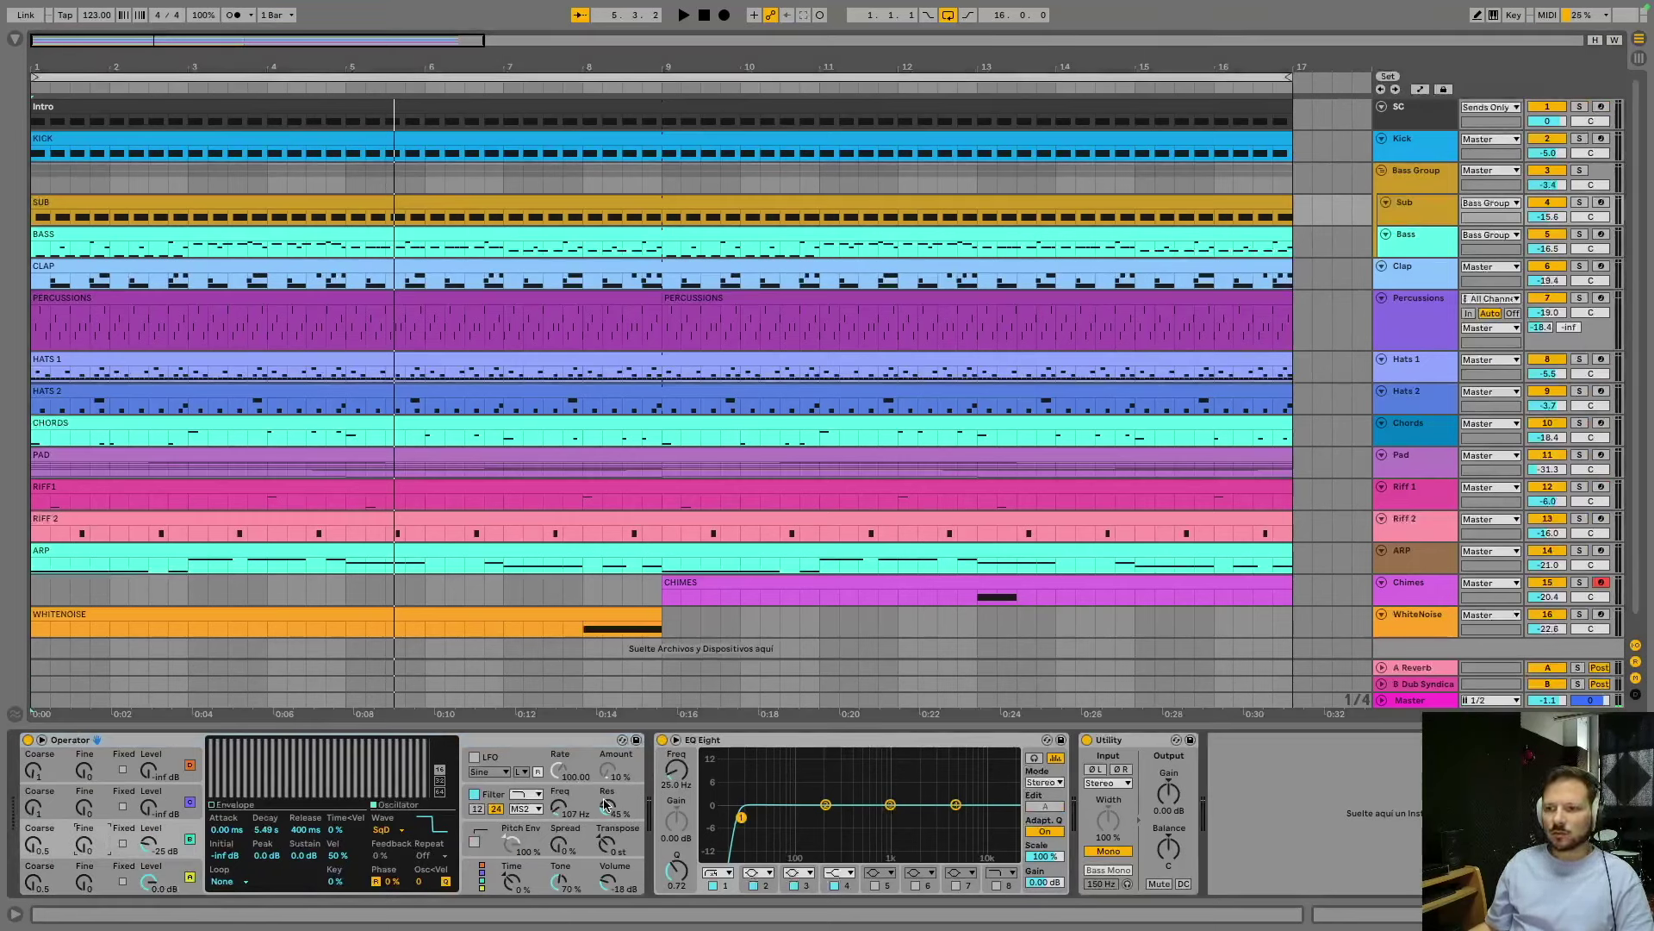
click(496, 799)
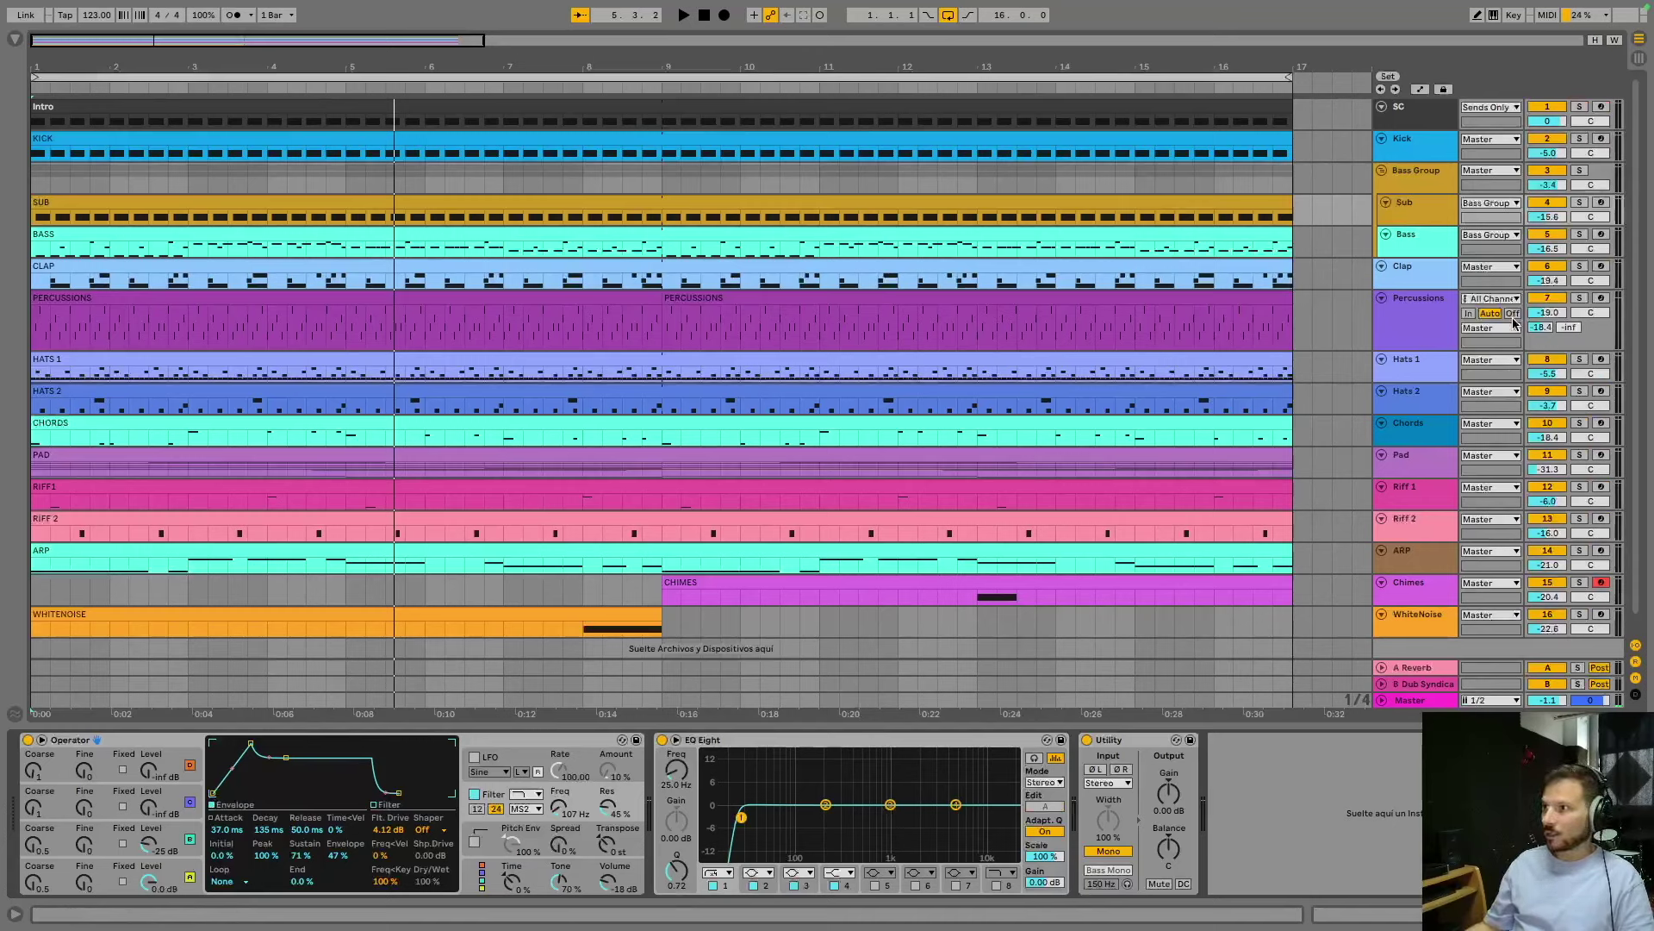
click(1422, 217)
click(1602, 202)
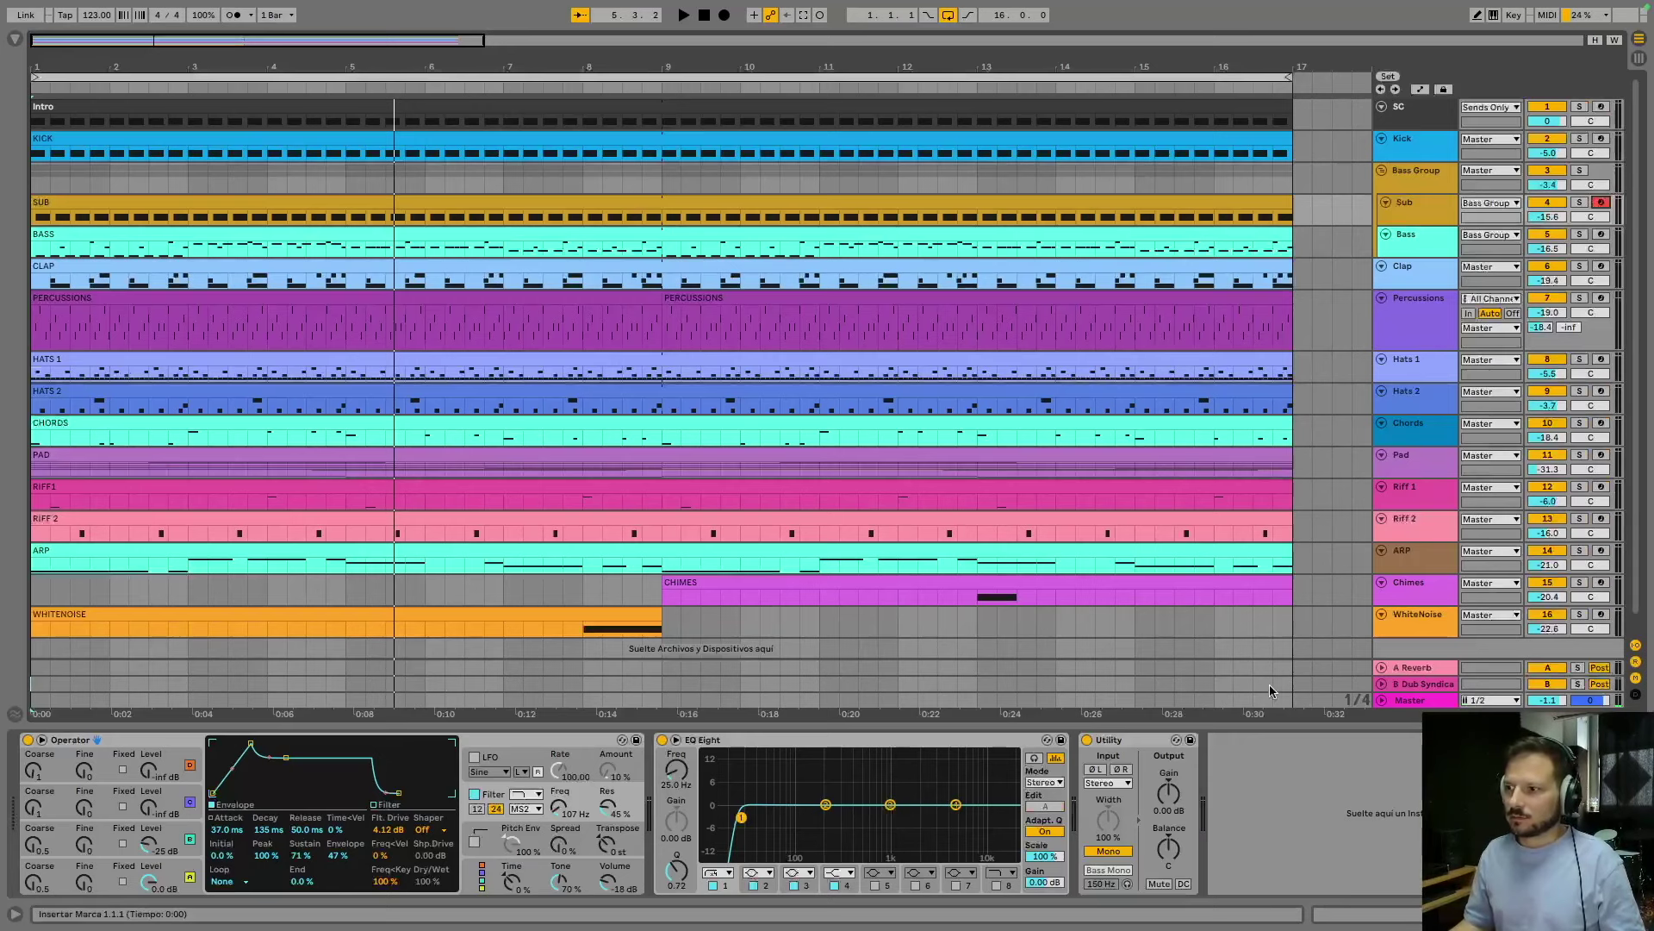
Review the notes of the Sub and Bass clips, playing the Bass soloed and the whole Bass Group soloed.
double_click(886, 205)
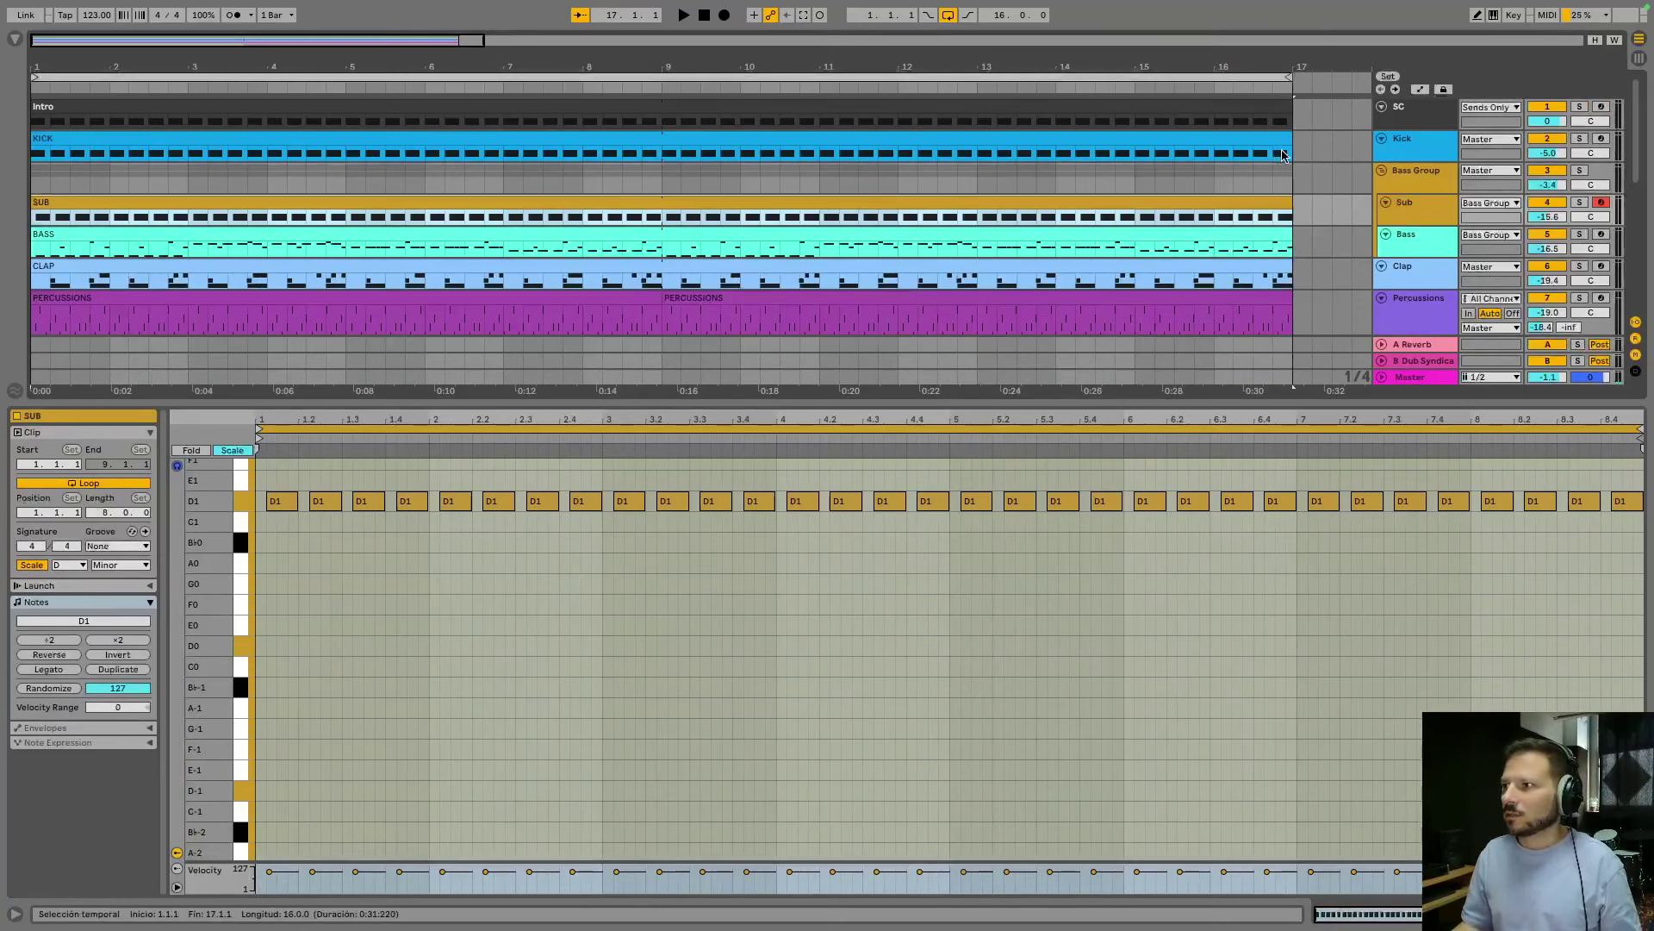
click(1158, 239)
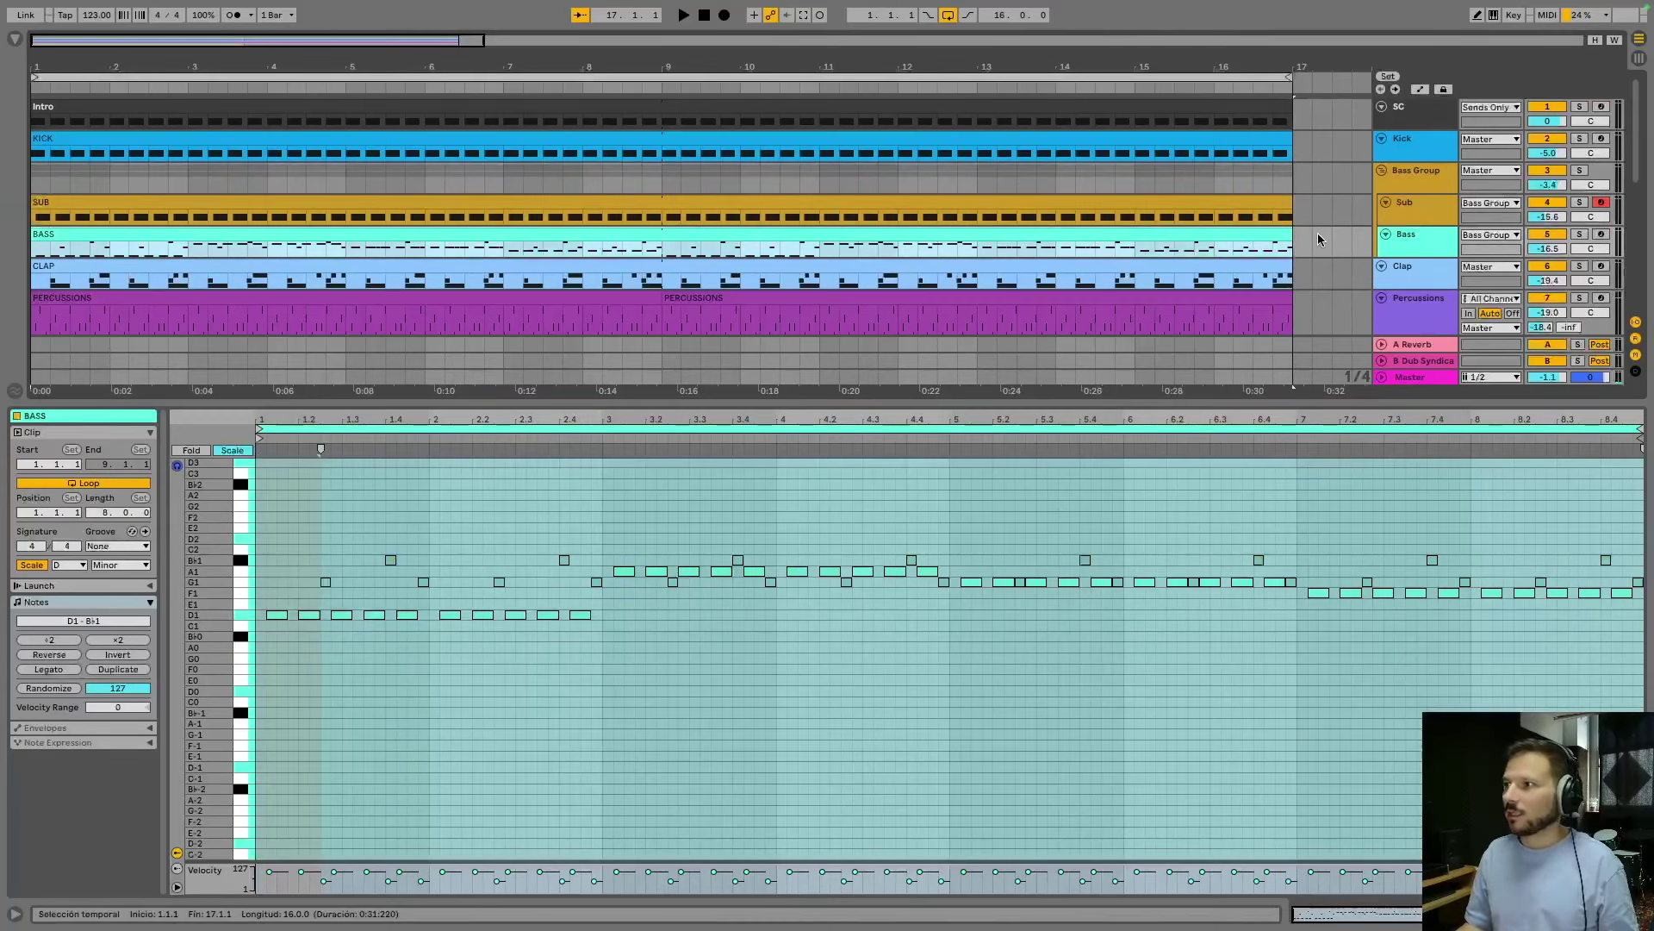
click(1580, 235)
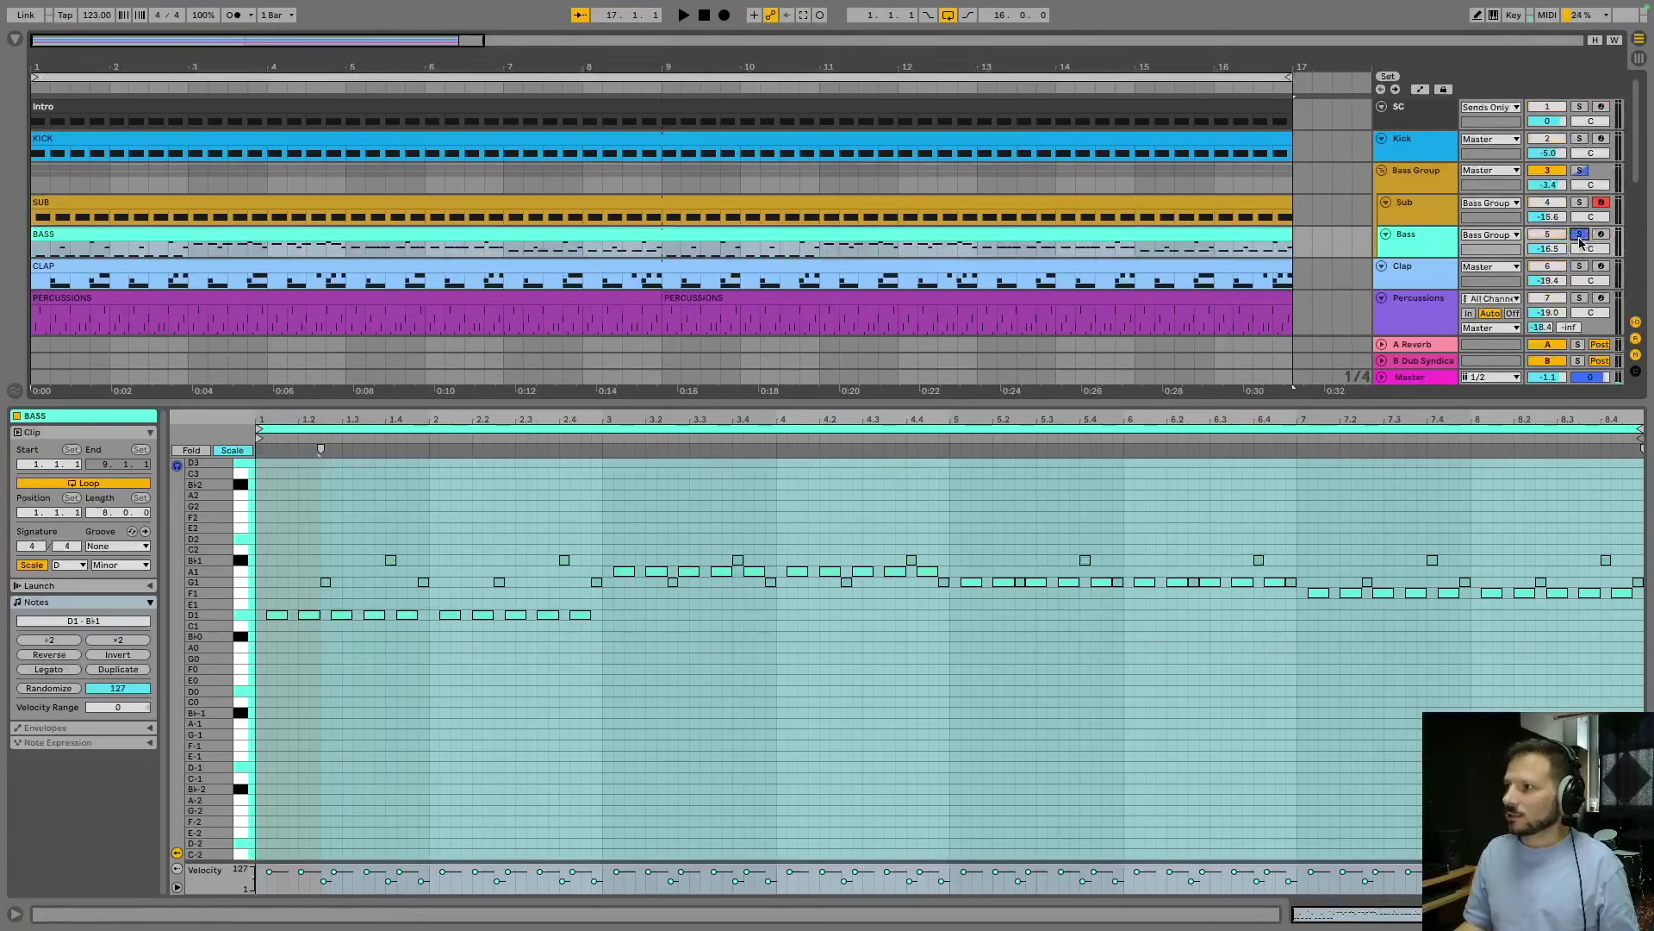
key(space)
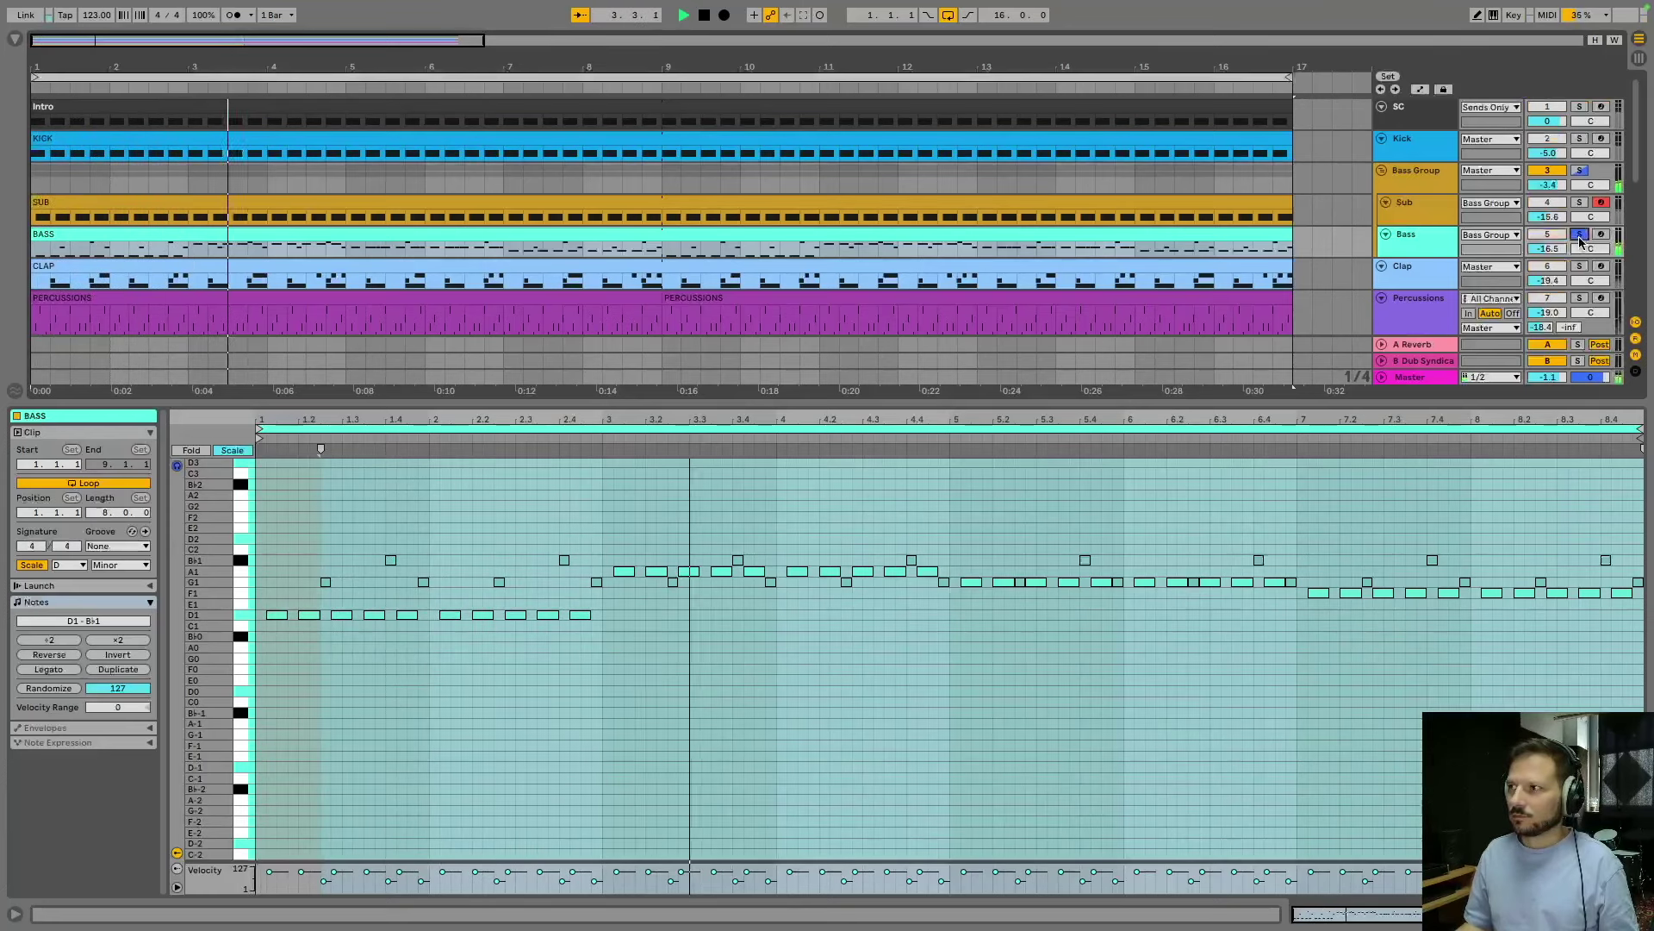
click(1581, 170)
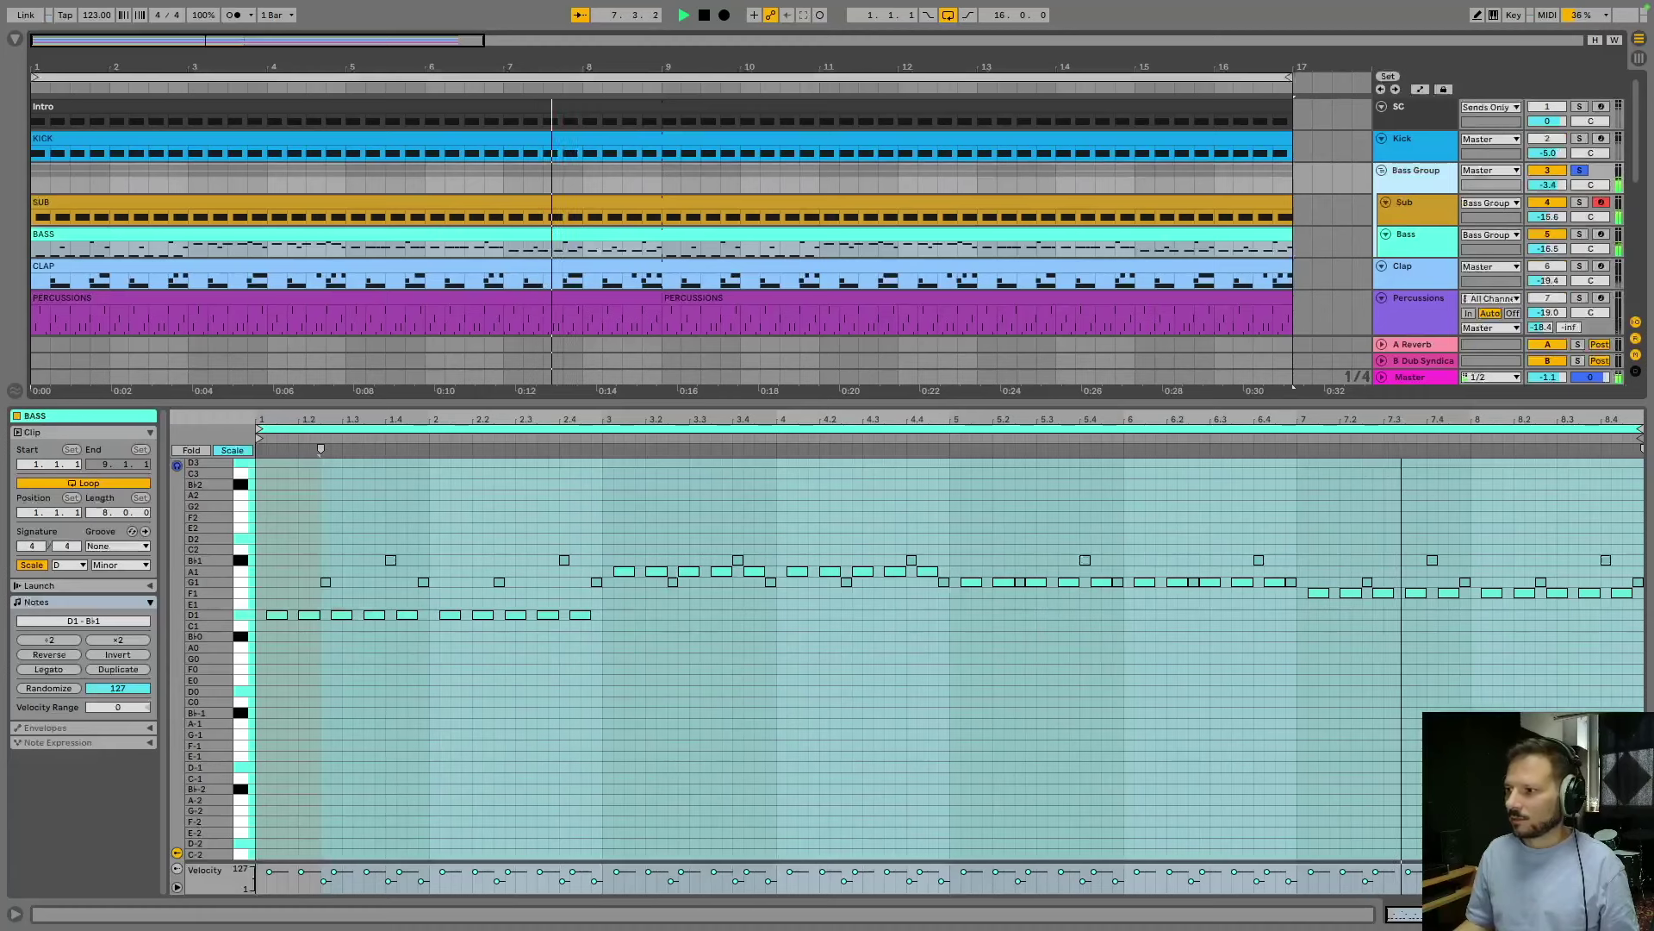
Add a Compressor from the Dynamics audio effects to the Bass Group.
key(shift+Tab)
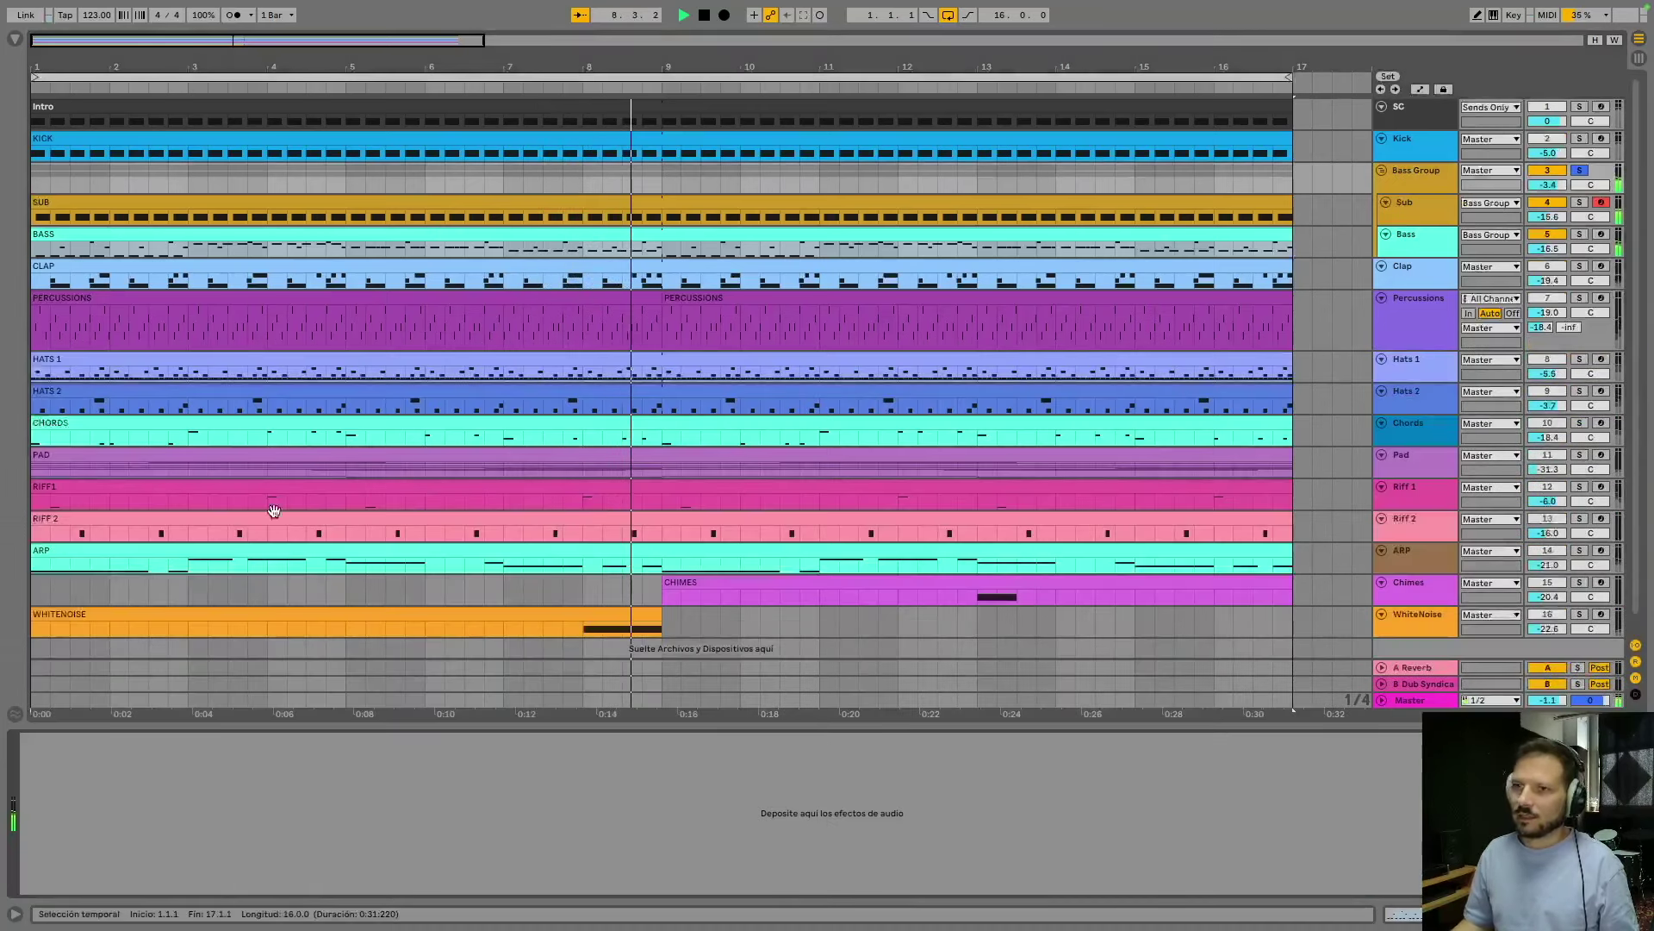
click(16, 38)
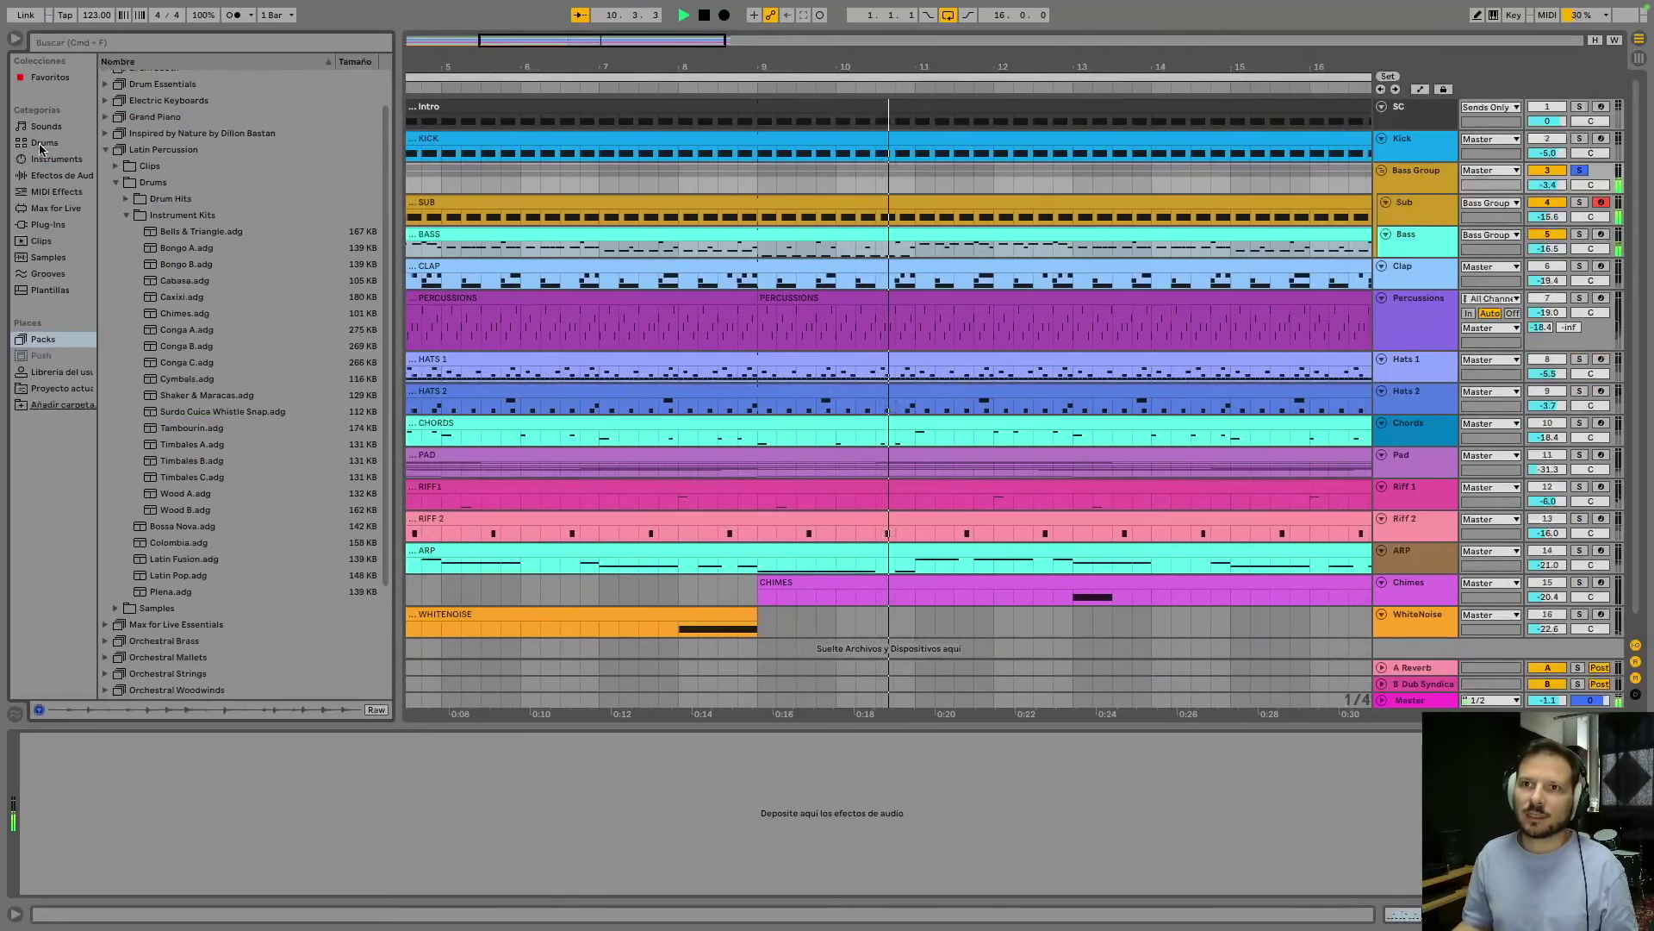
click(47, 176)
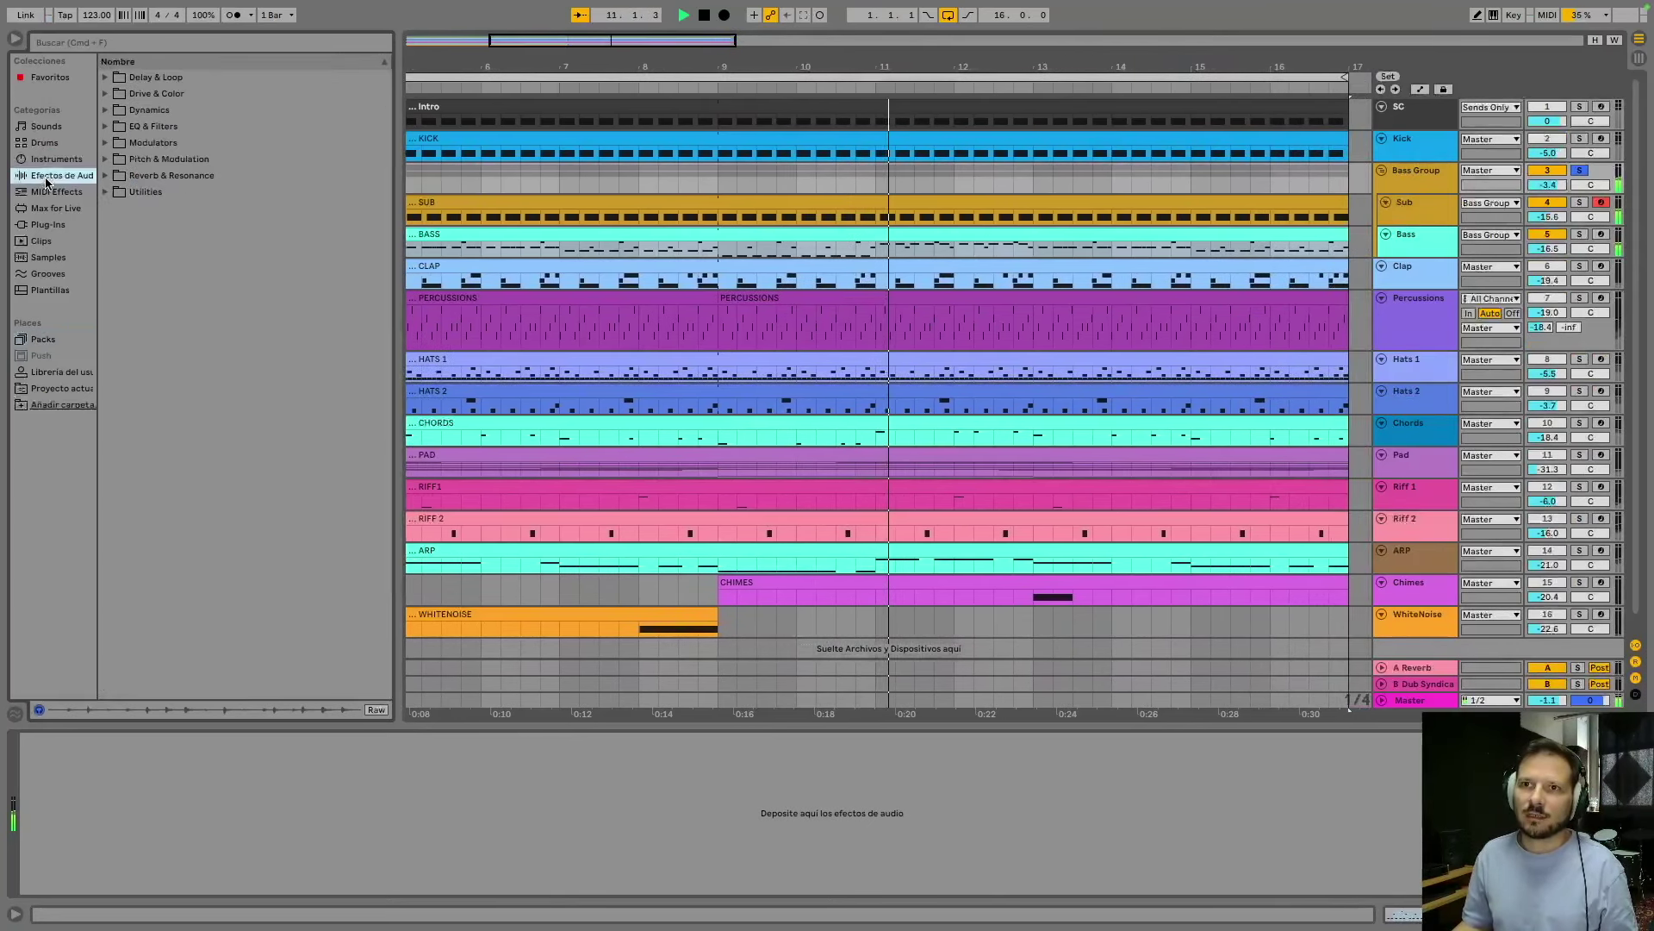
click(106, 110)
click(164, 127)
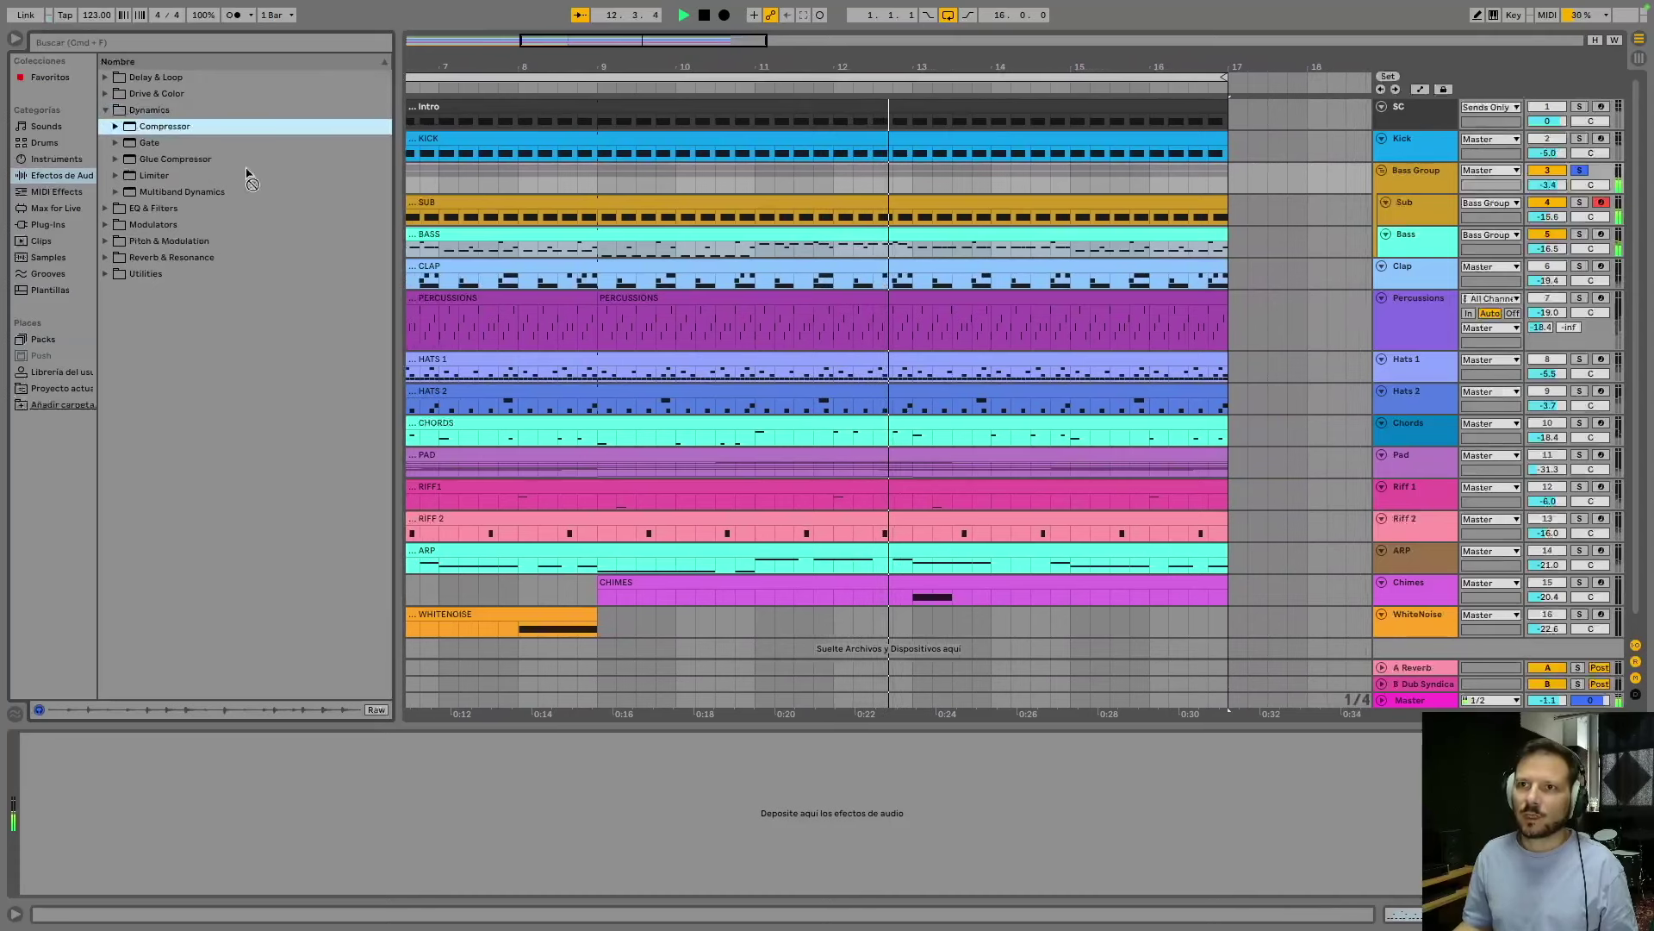
key(Return)
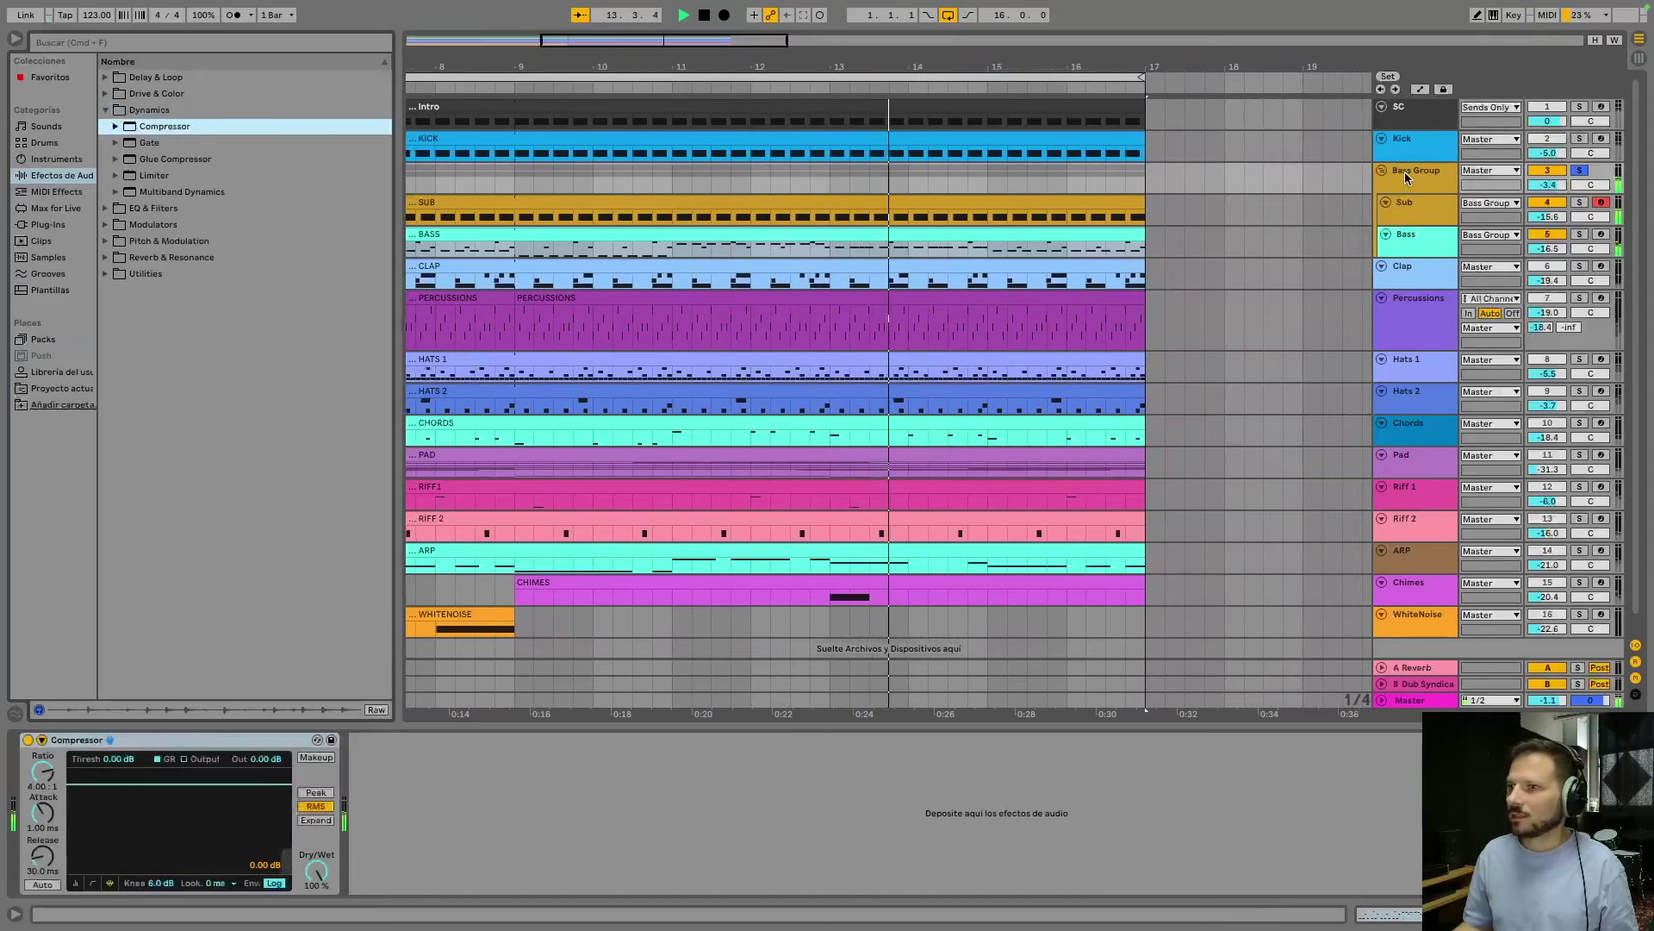
Sidechain the Bass Group's Compressor from the SC track, with a 200 Hz filter frequency, 0.01 ms attack and -33 dB threshold.
click(41, 739)
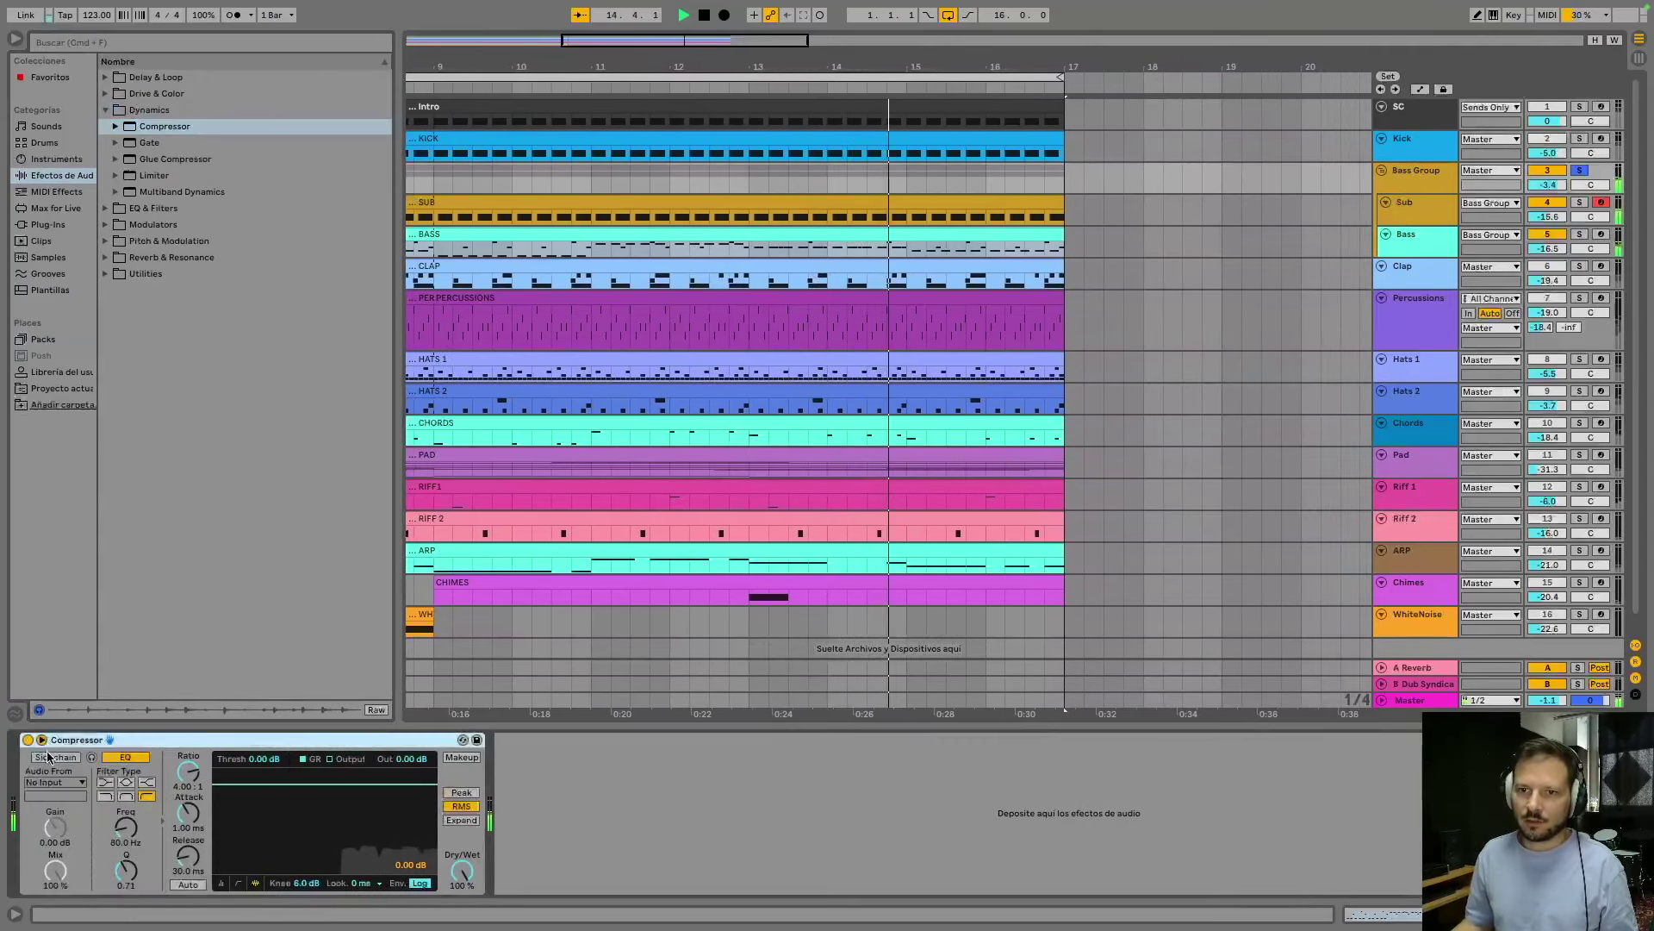
click(60, 783)
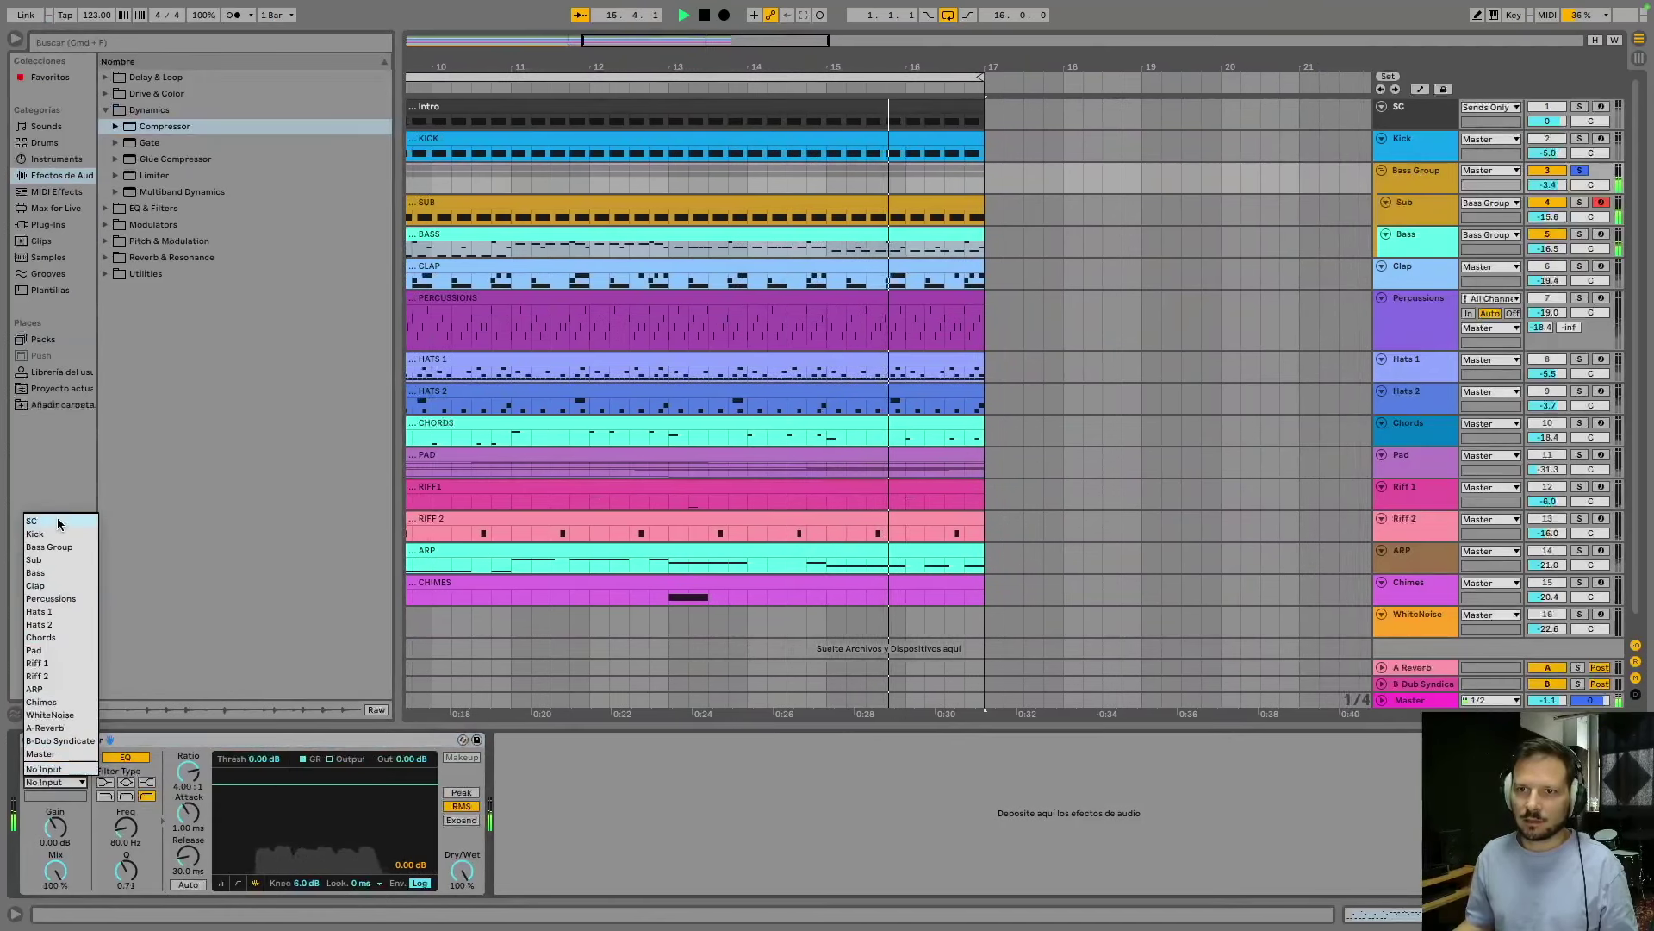
click(31, 521)
drag(126, 829, 126, 810)
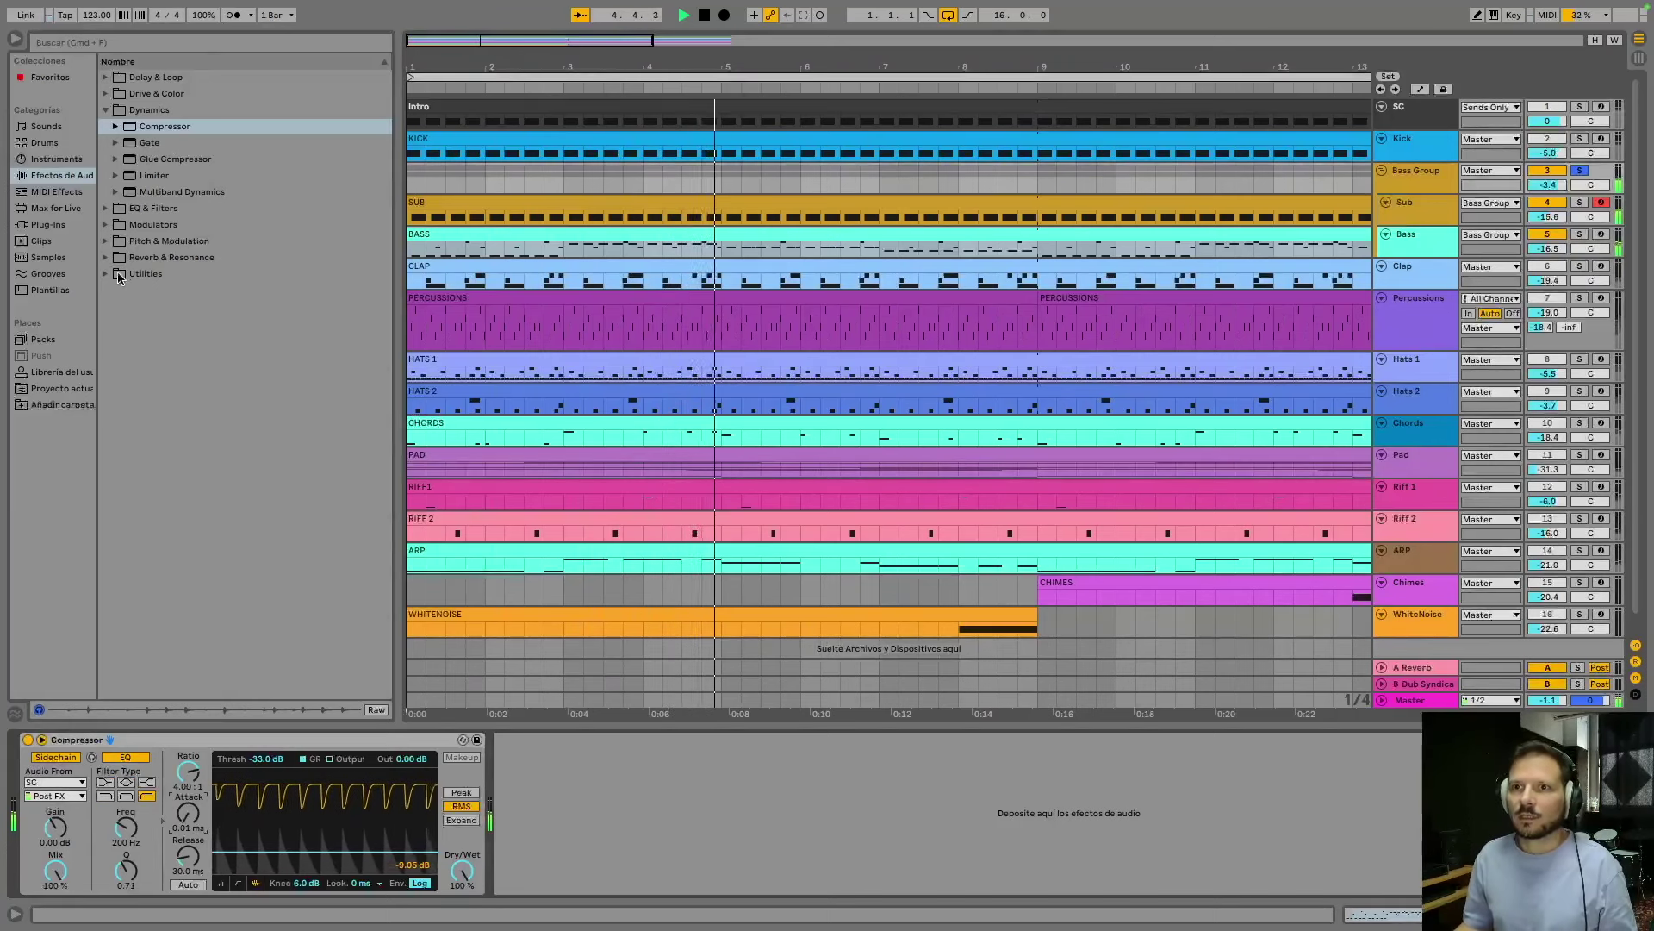
Add a Utility after the Bass Group's Compressor and enable Bass Mono at 150 Hz.
click(107, 274)
drag(134, 293, 682, 843)
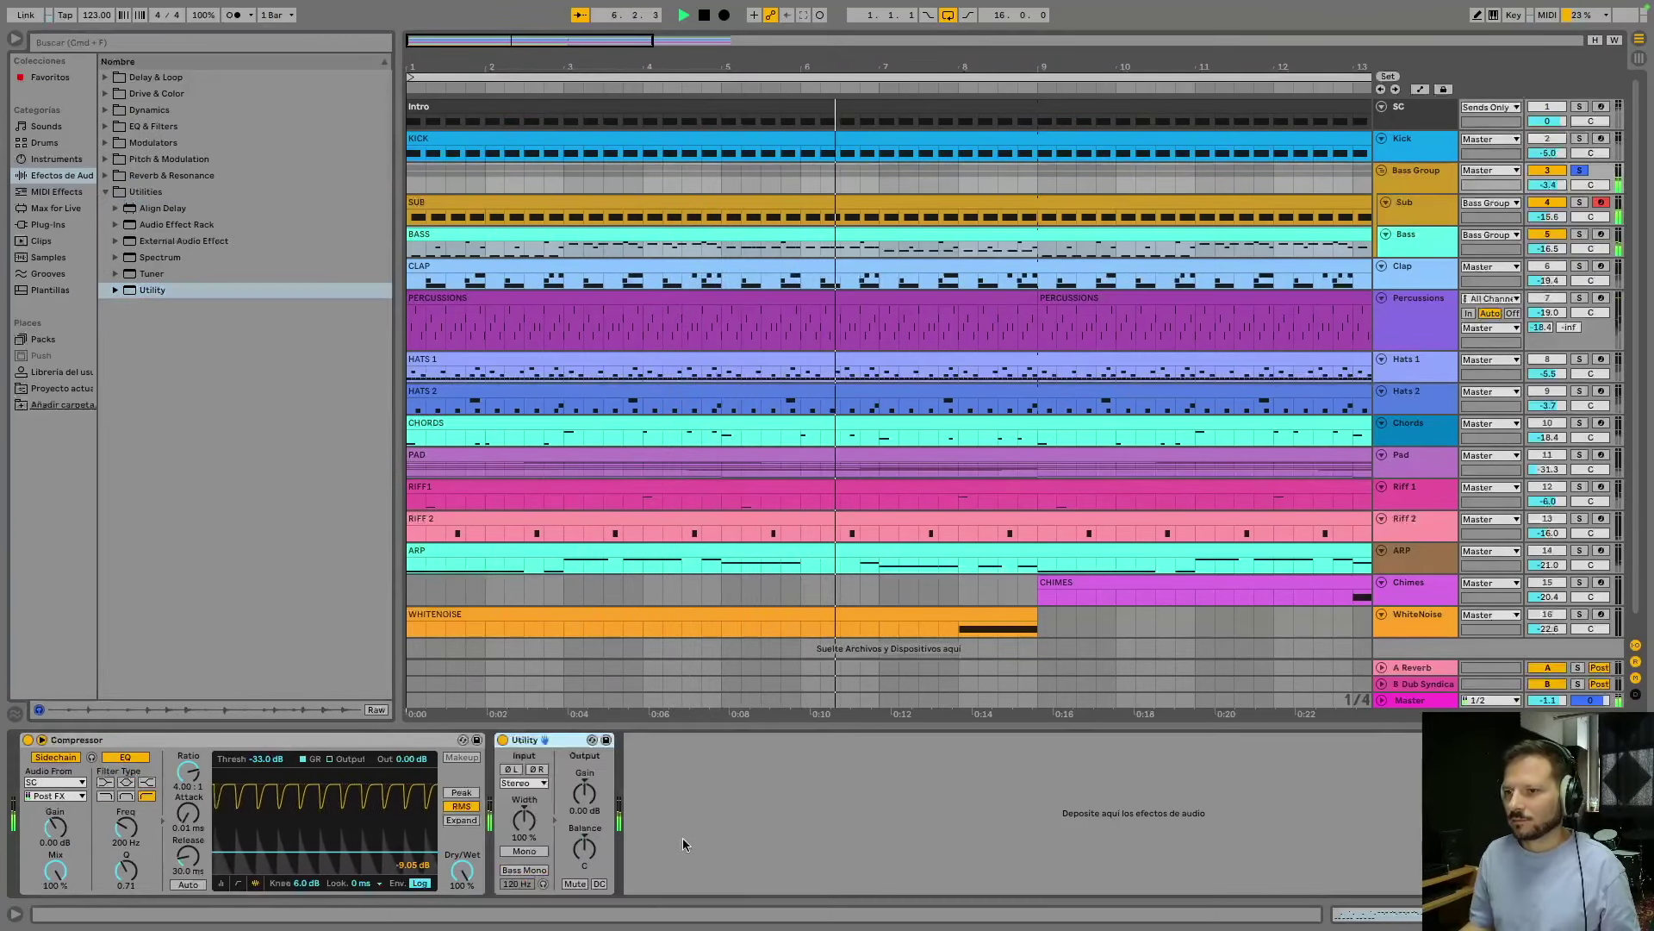
click(521, 870)
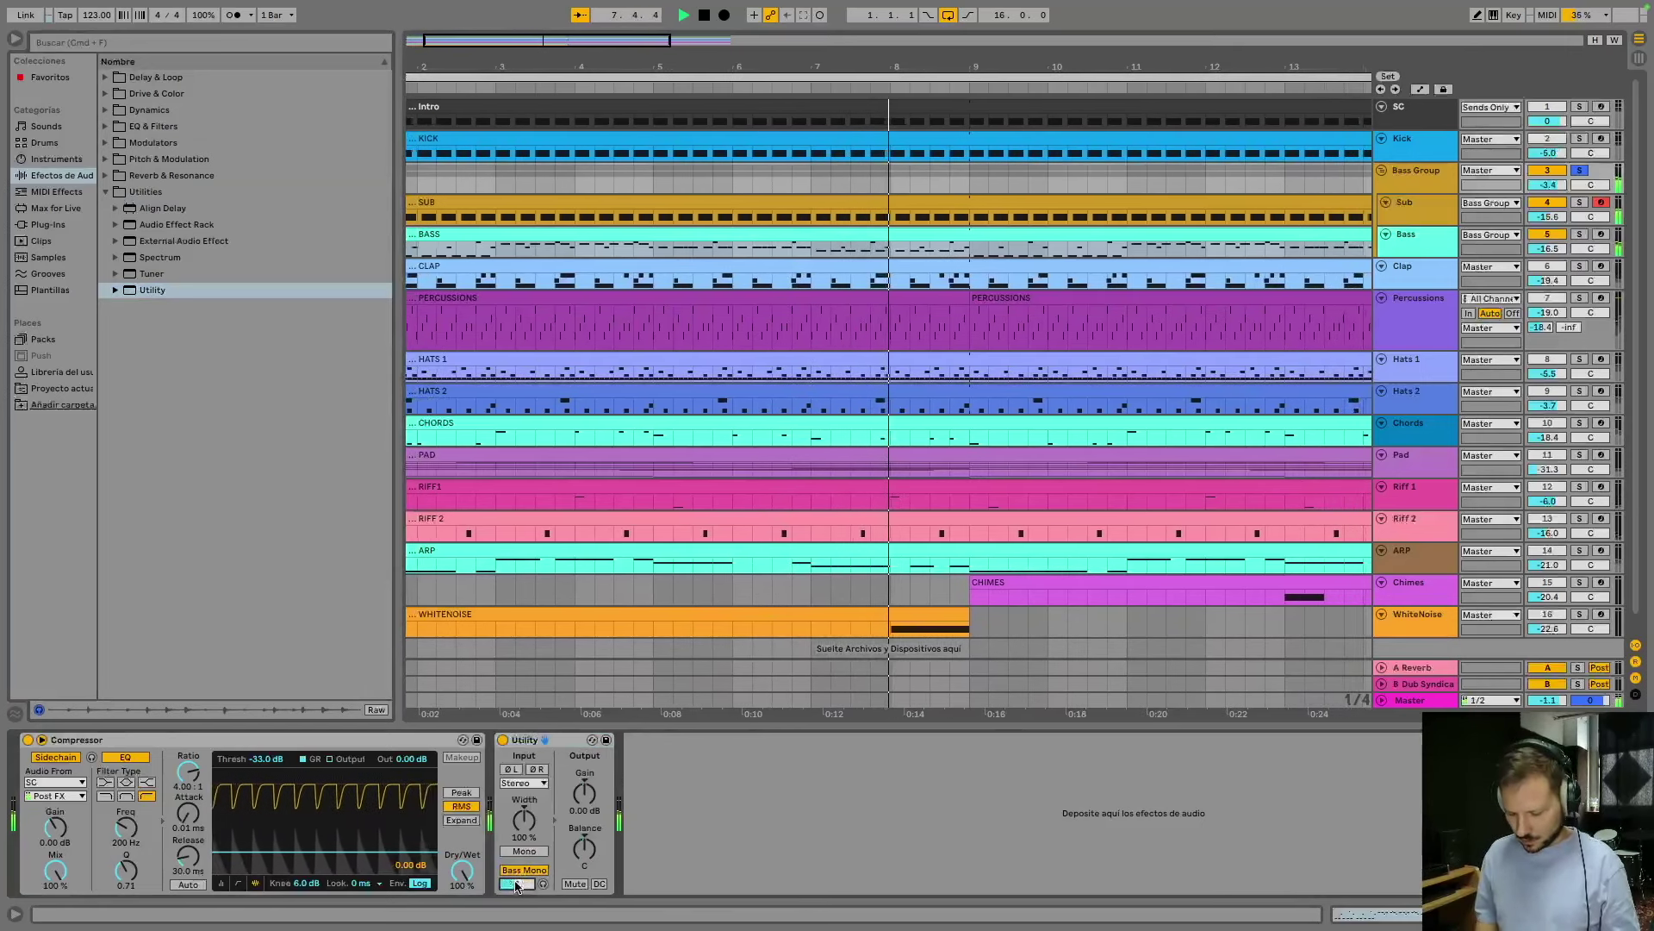
text(120)
key(Return)
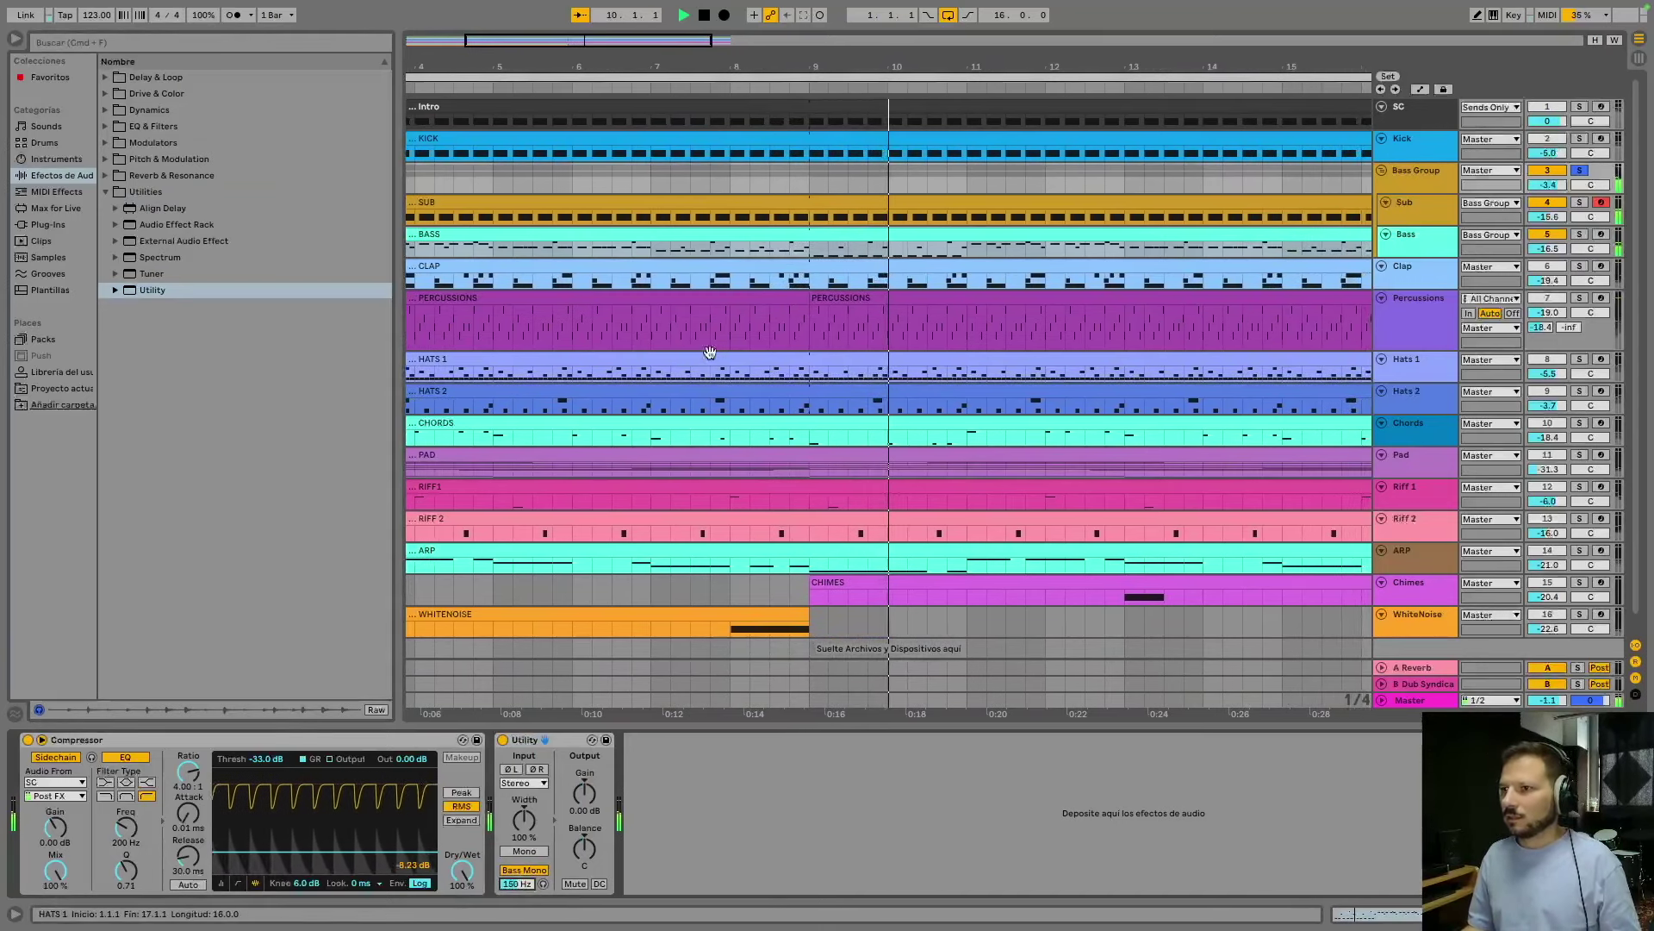
Solo the Kick together with the Bass Group to hear them against each other.
right_click(1580, 148)
key(Escape)
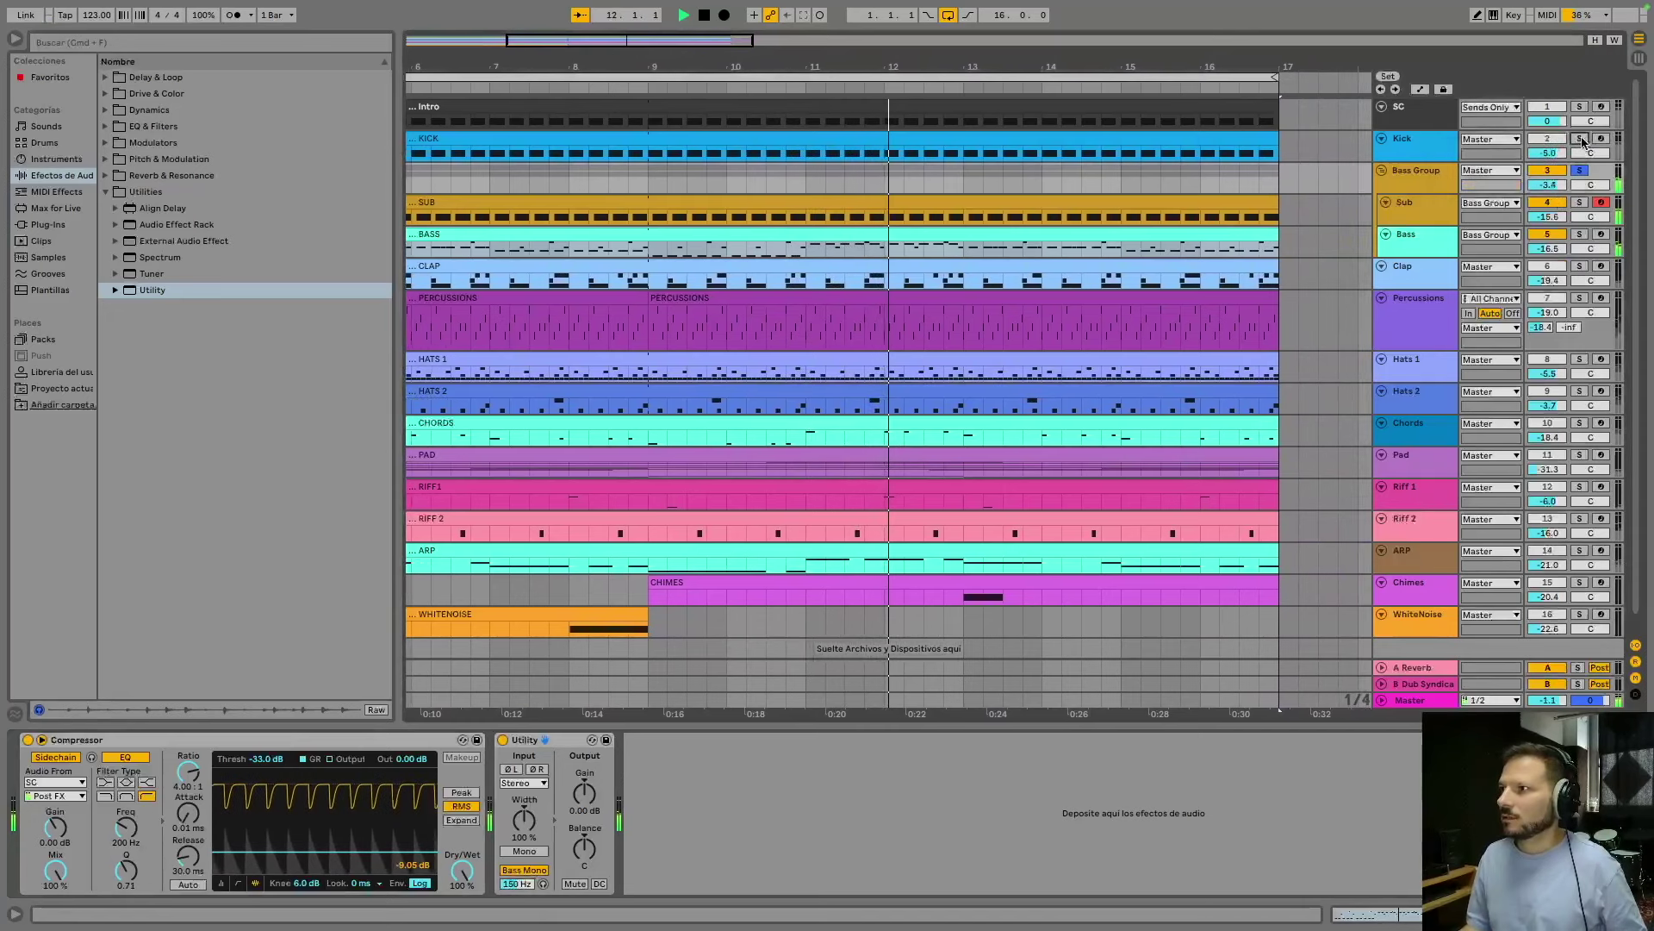
click(1581, 140)
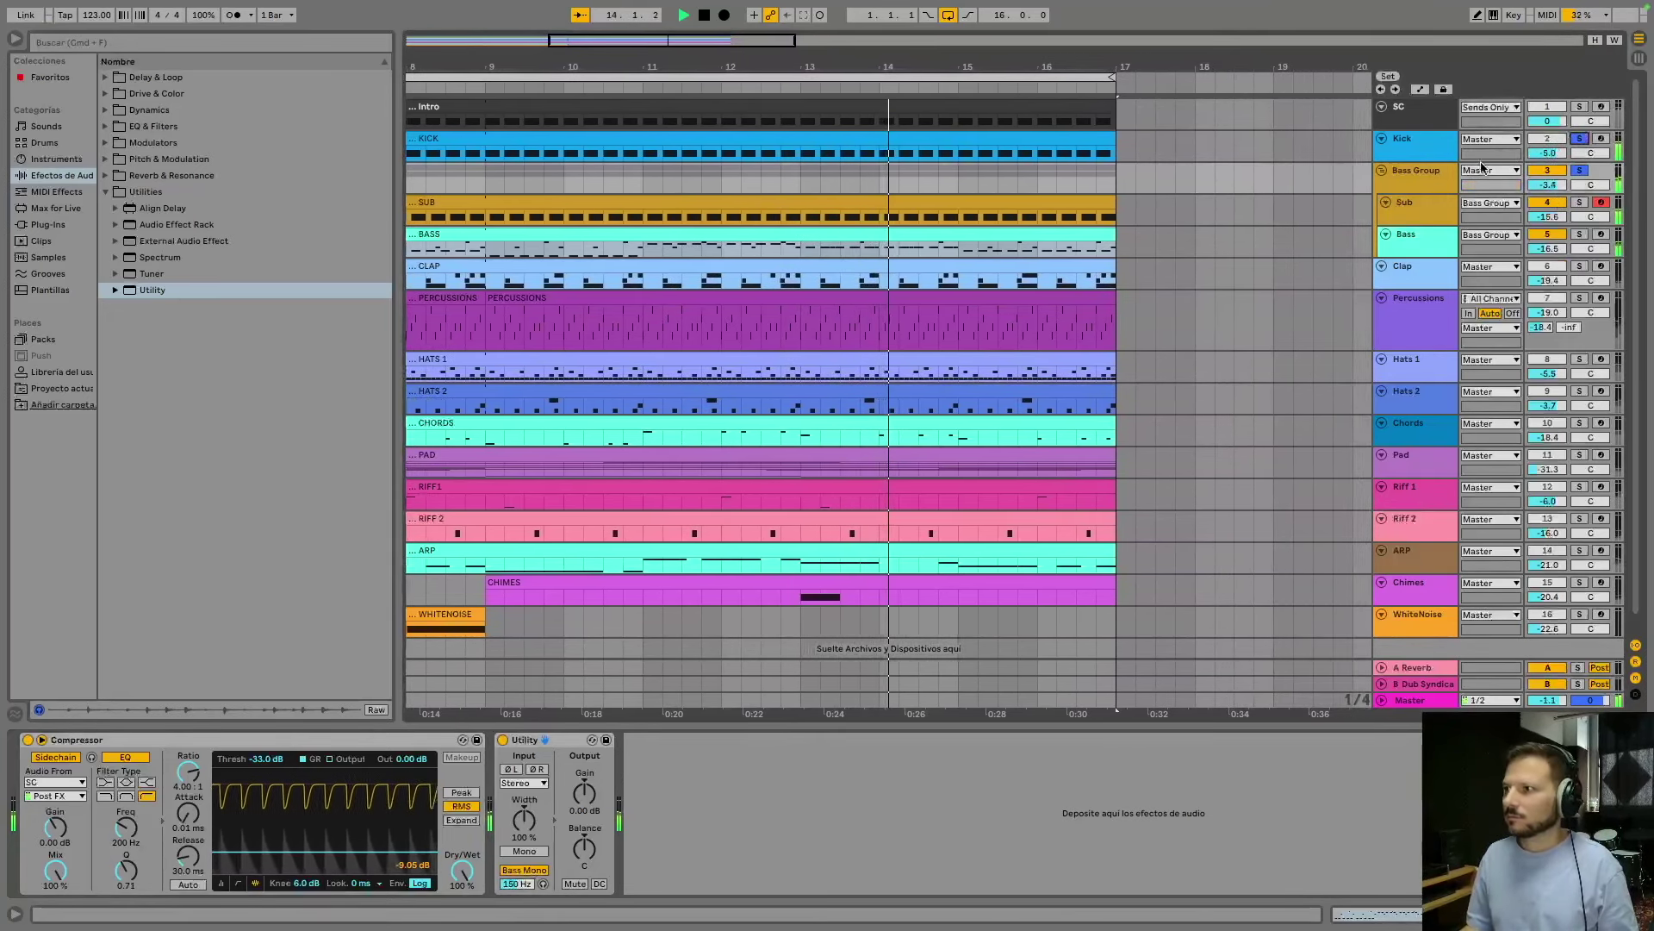
Arm and solo the Clap track, show its clip's notes and play it.
click(1414, 272)
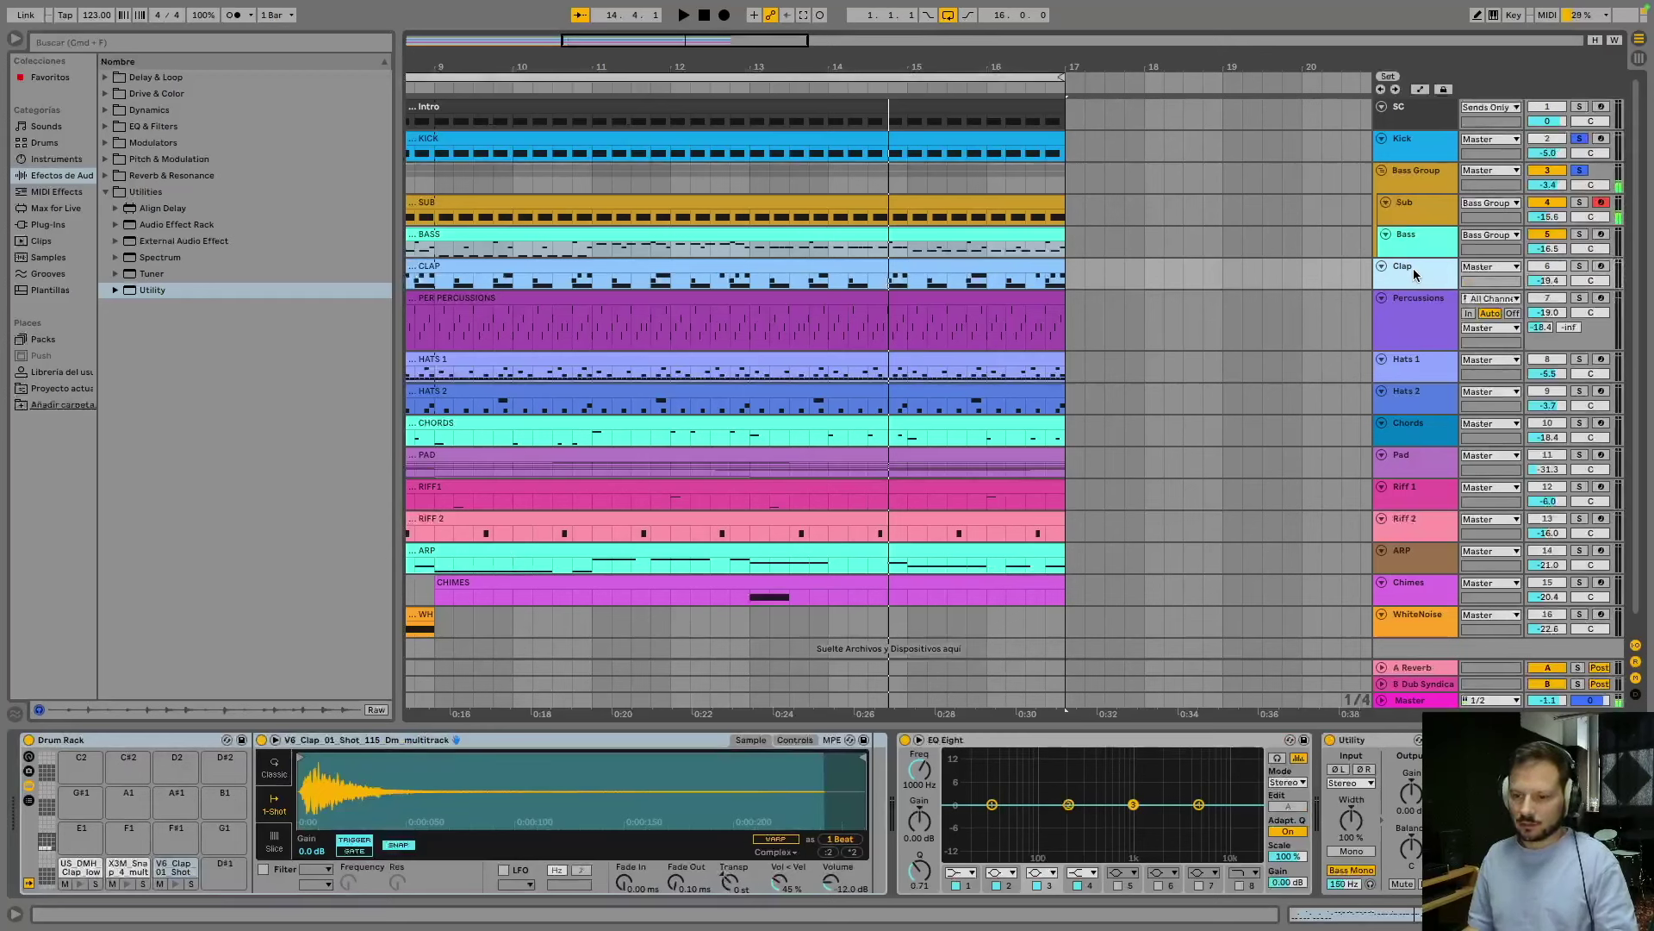
click(1600, 269)
click(1580, 268)
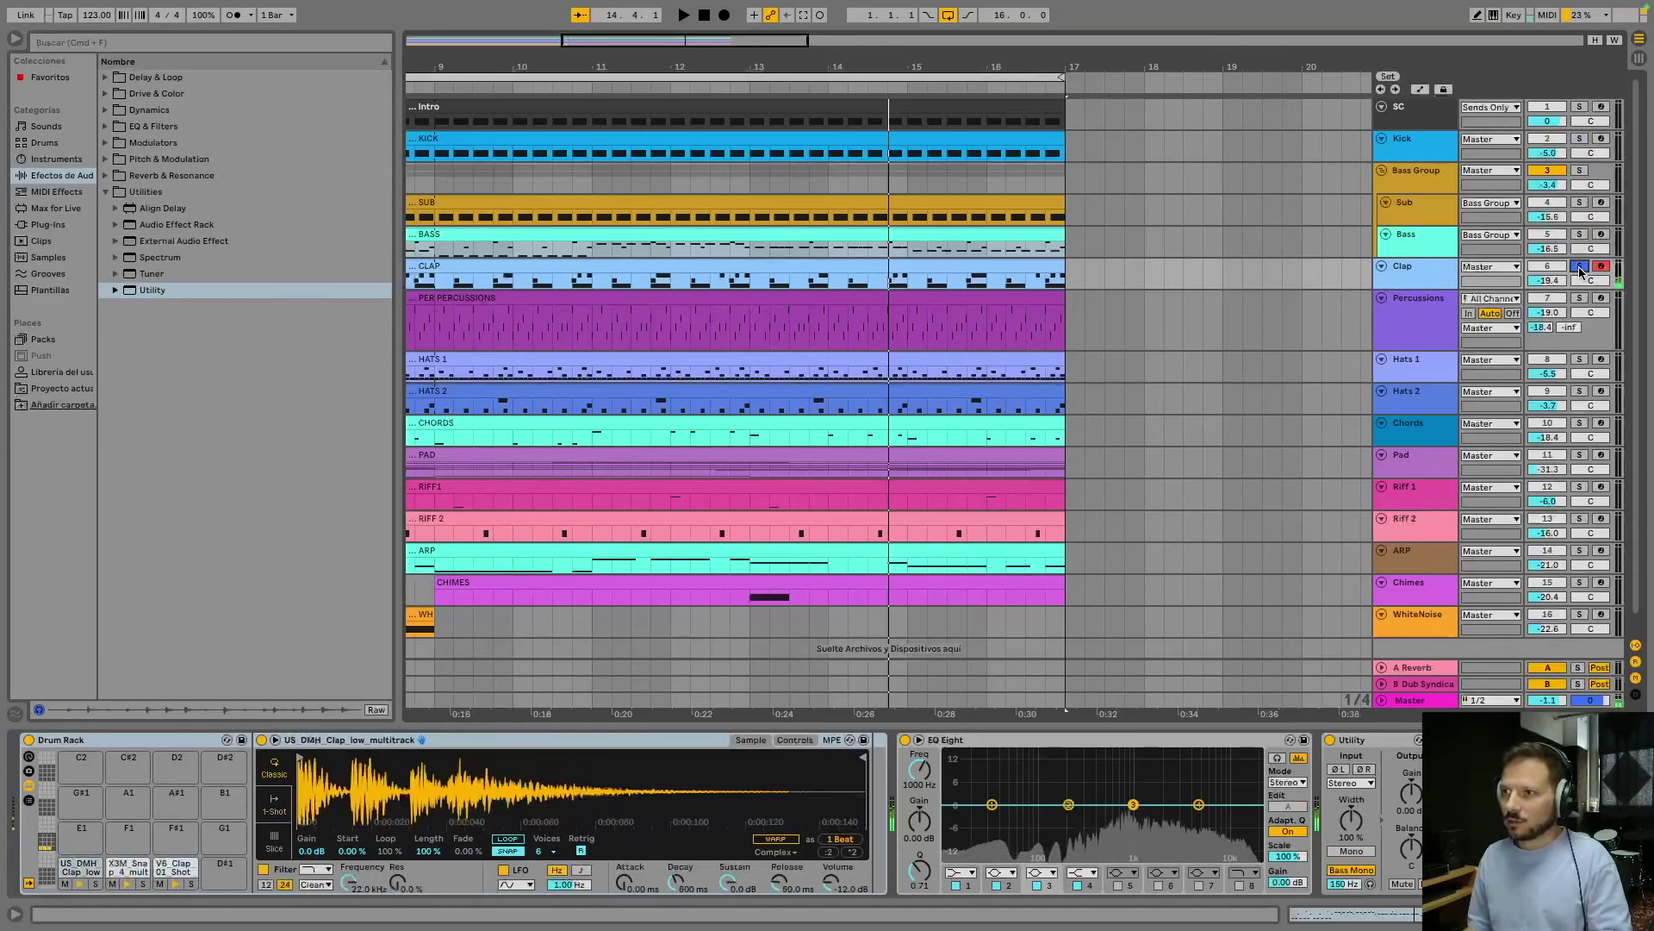
double_click(421, 272)
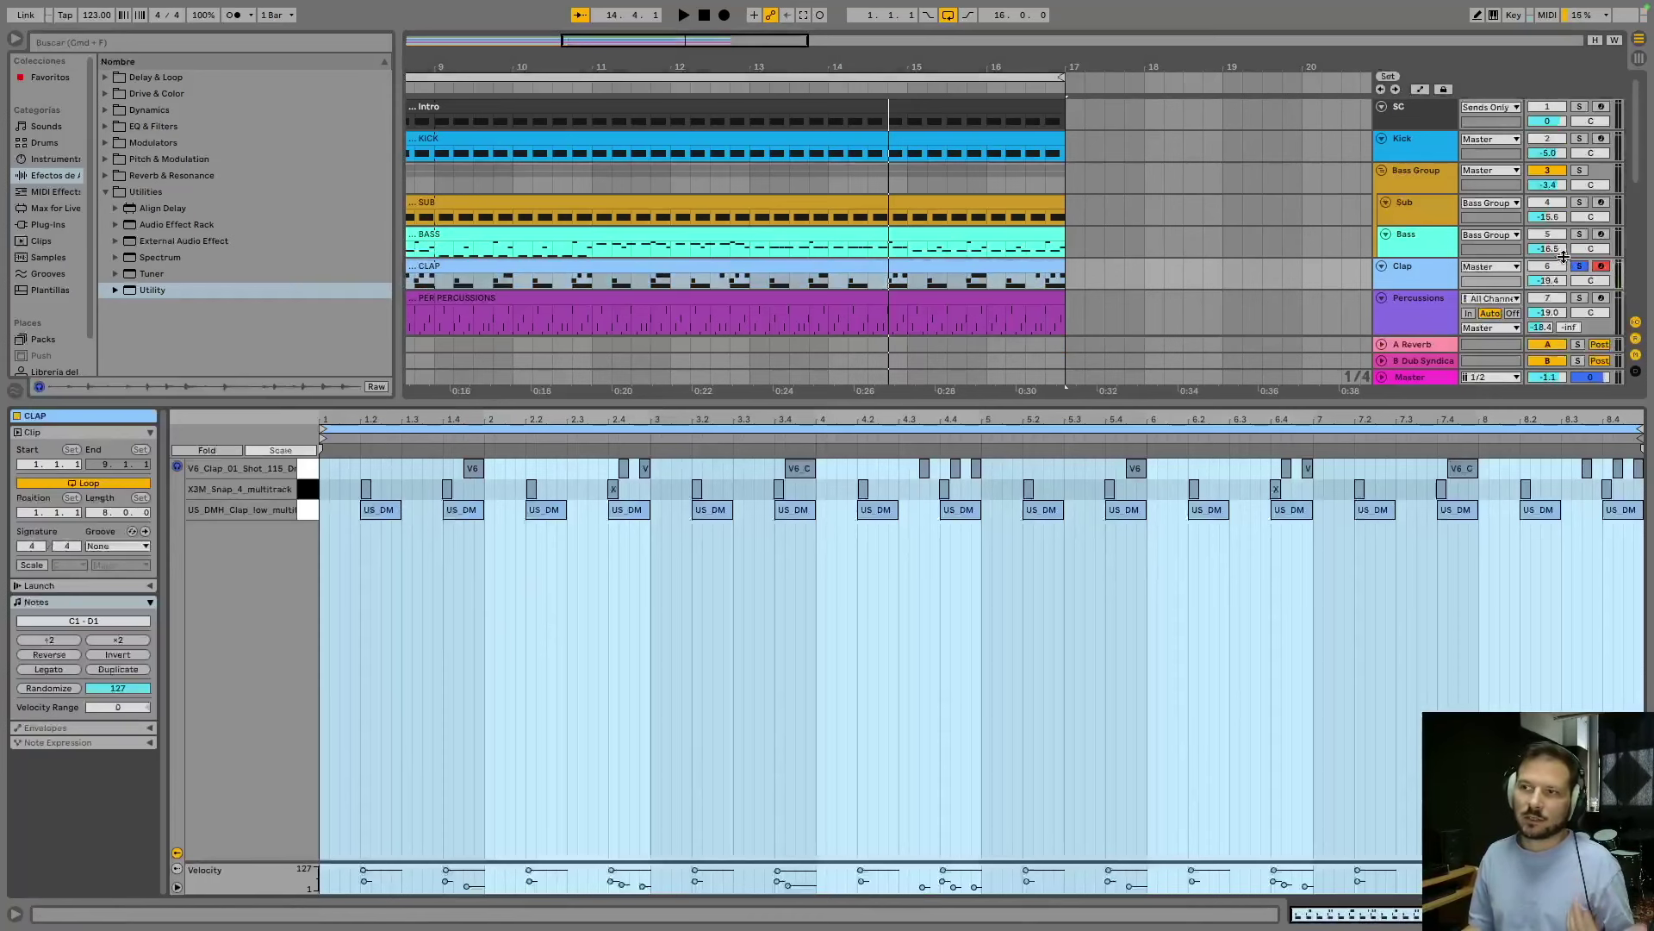
key(space)
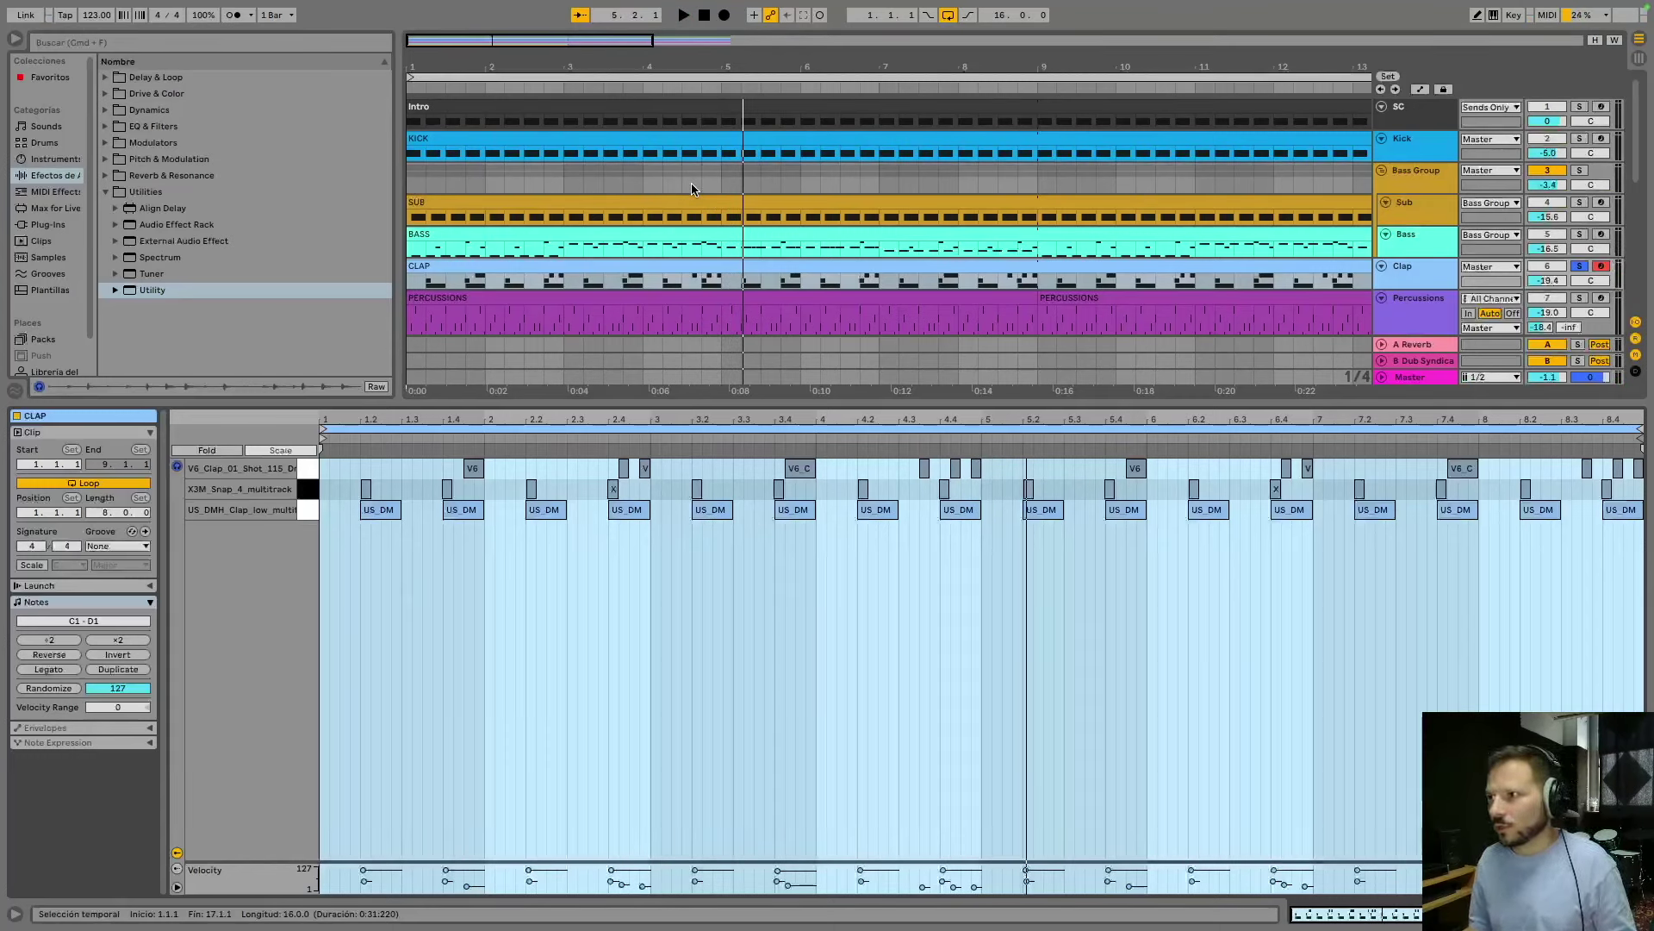
Solo and play the Percussions track with its first clip's notes shown, and examine its device chain.
click(1410, 295)
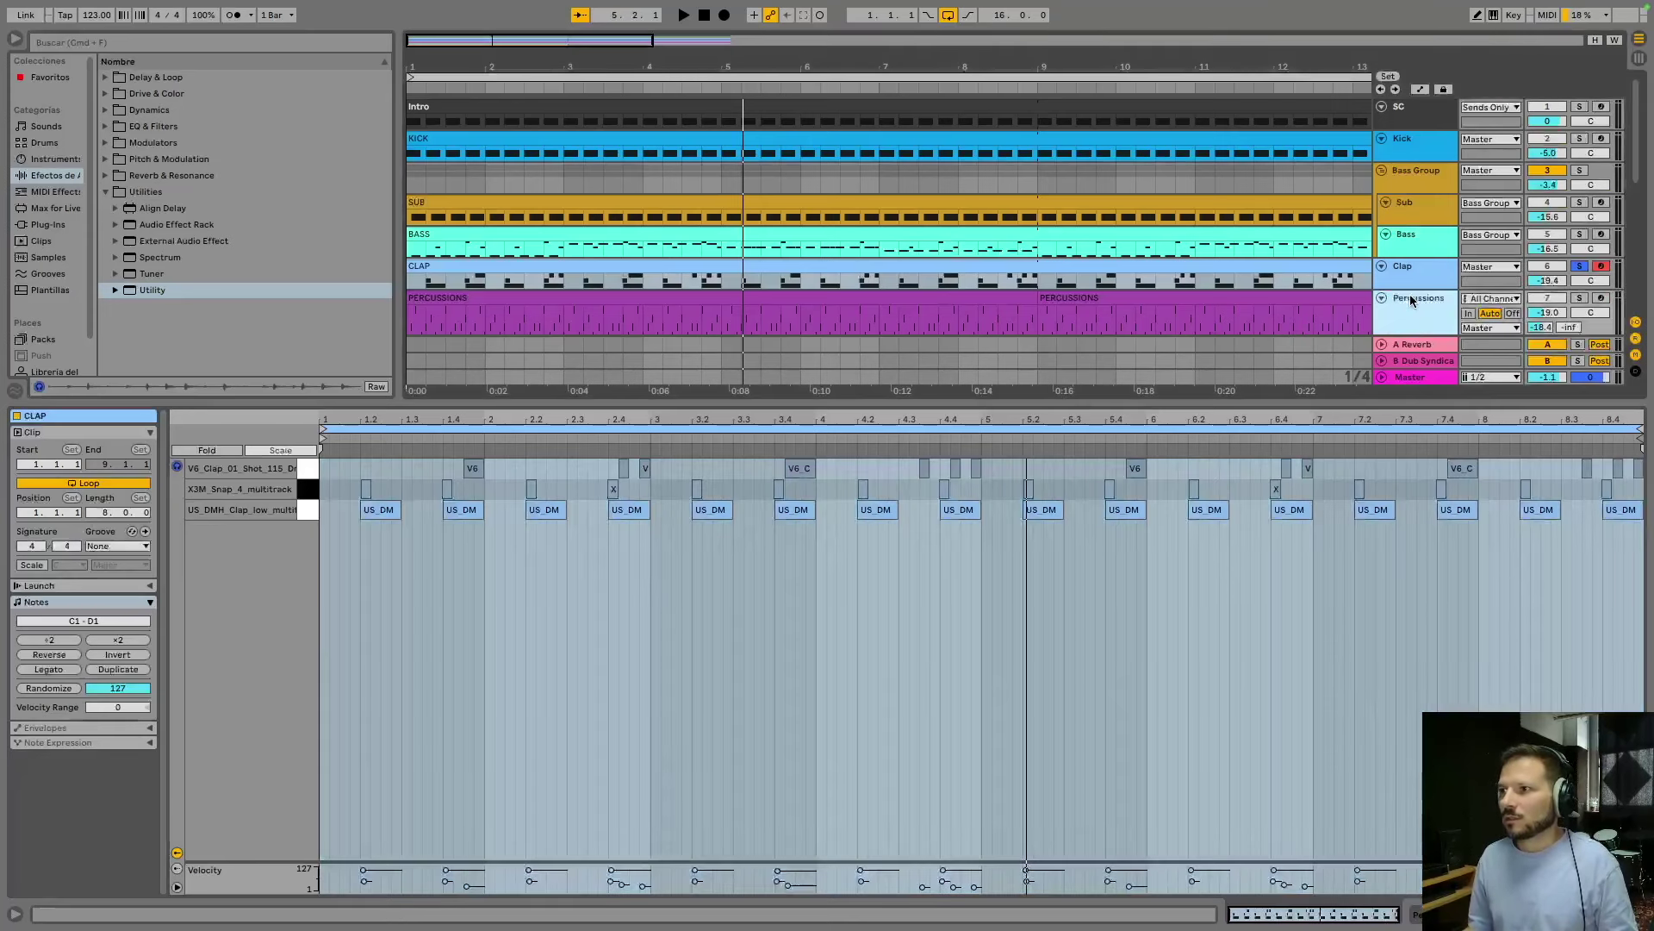
scroll(1409, 293, down, 2)
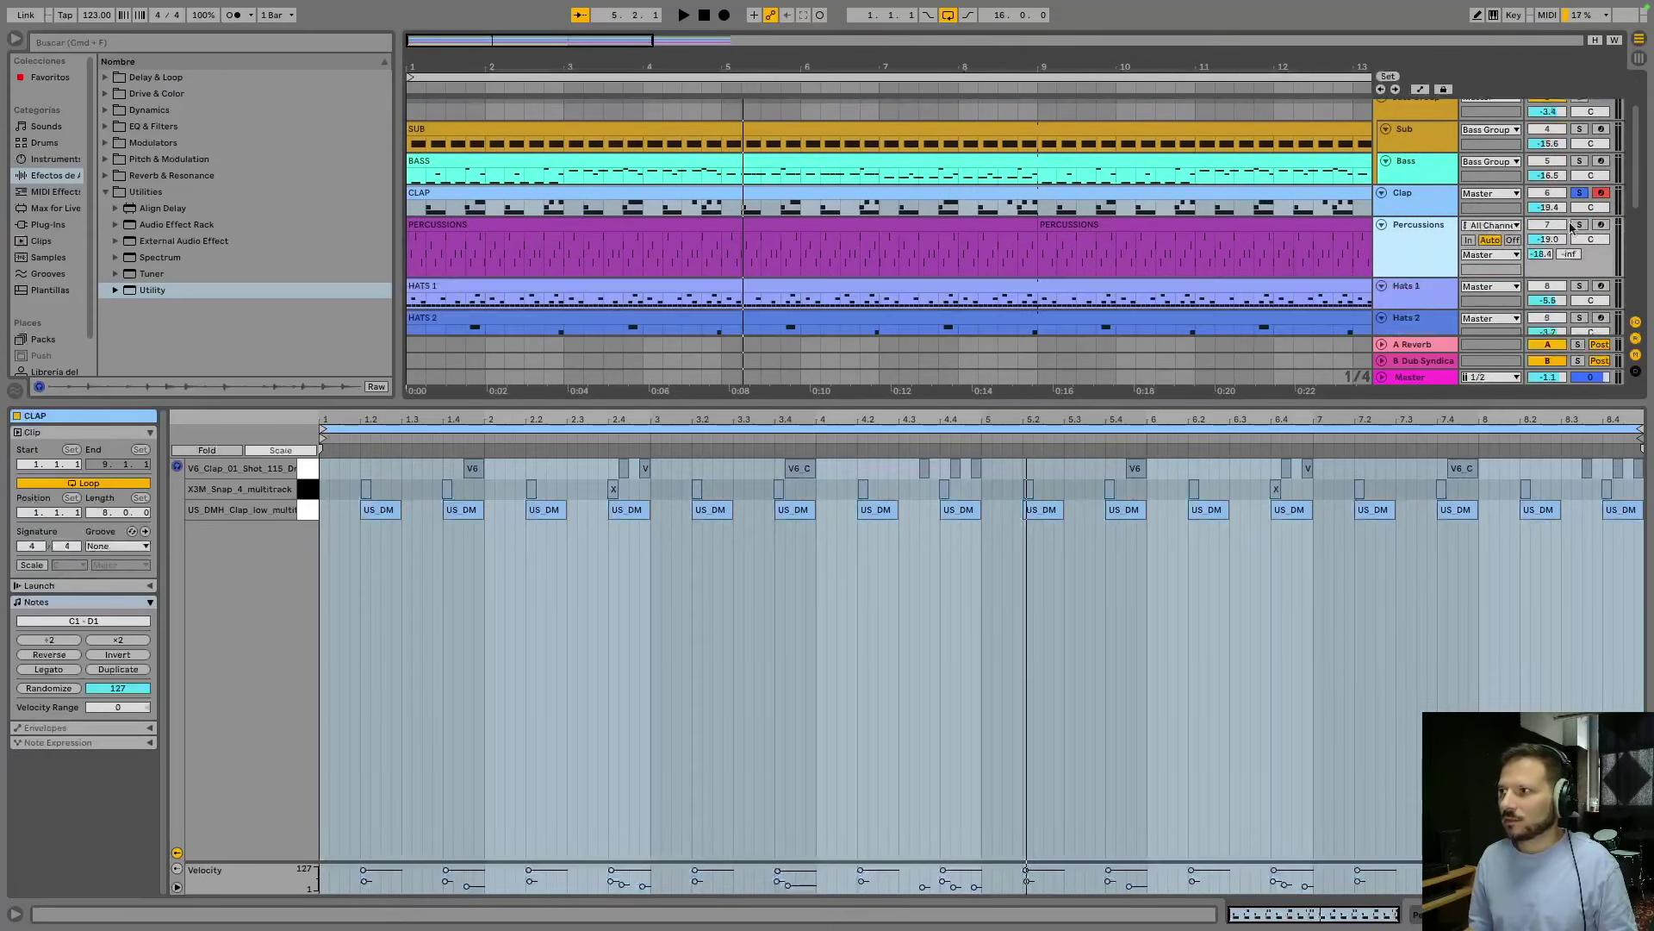
click(1580, 226)
click(598, 225)
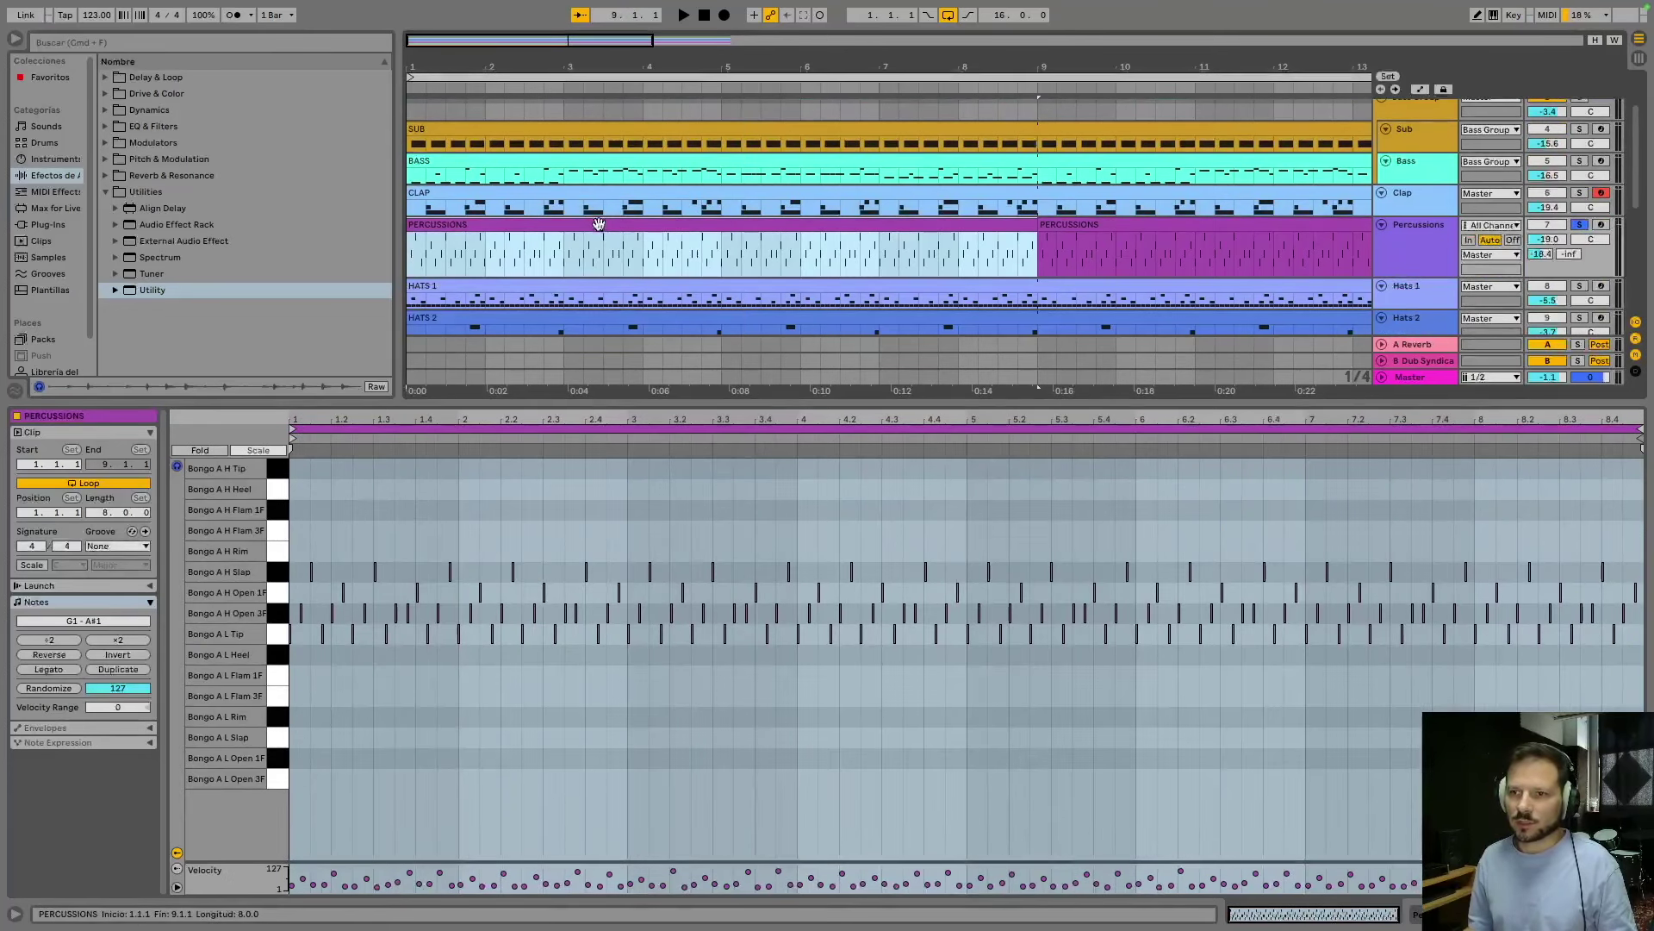
key(space)
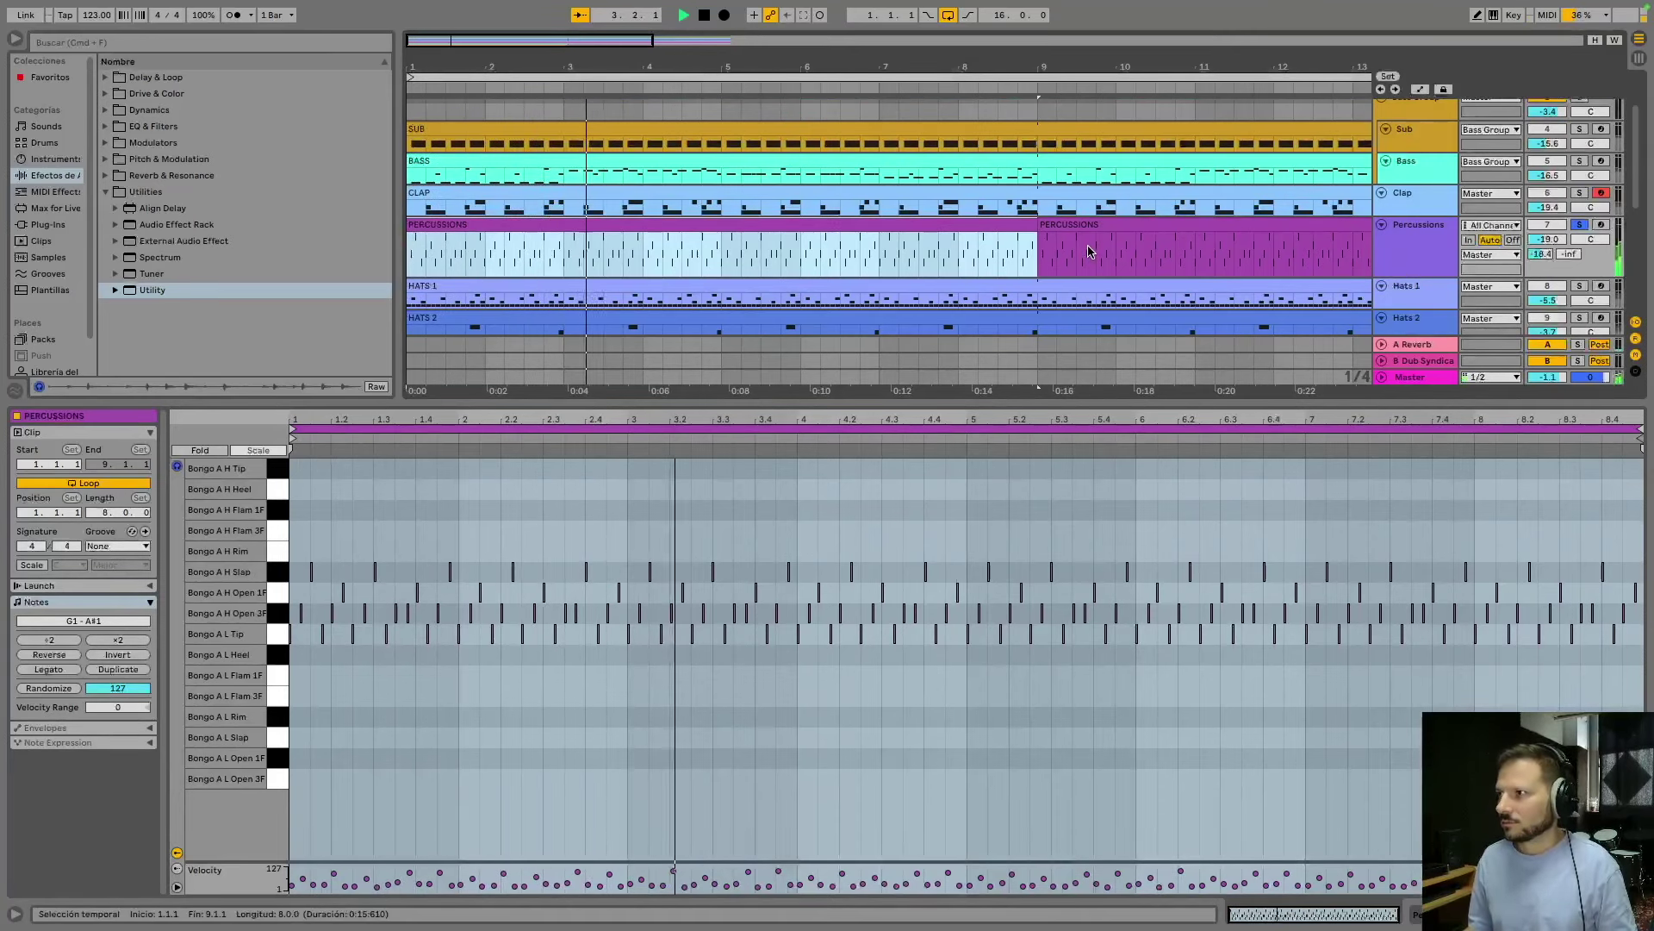
key(shift+Tab)
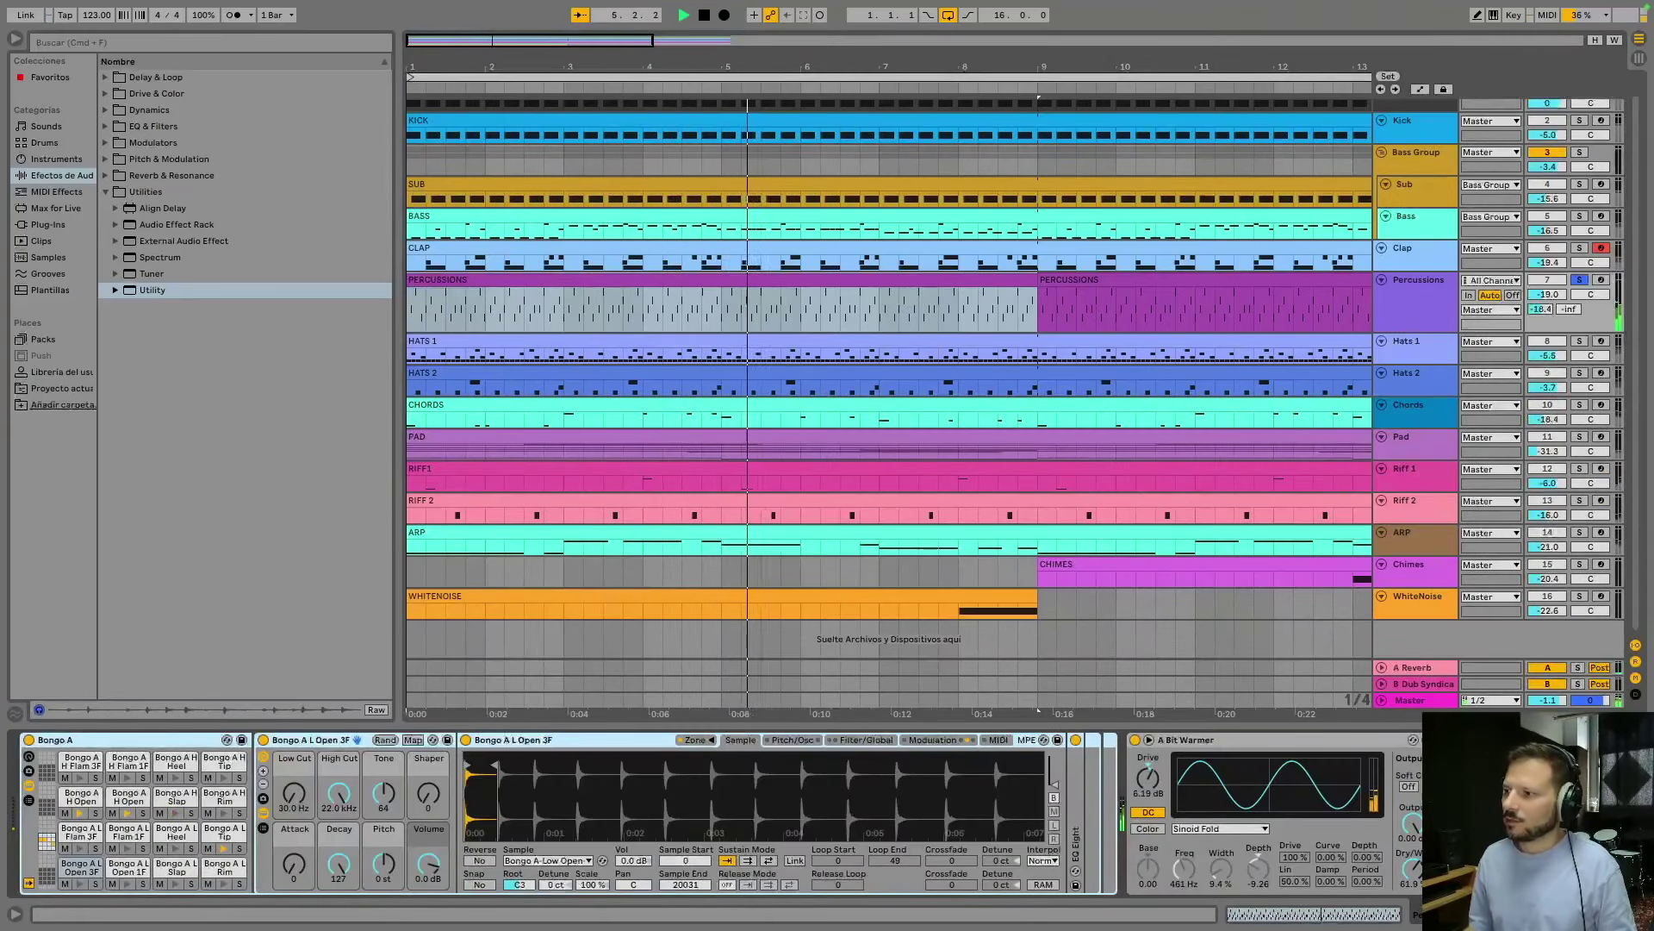
scroll(789, 757, right, 5)
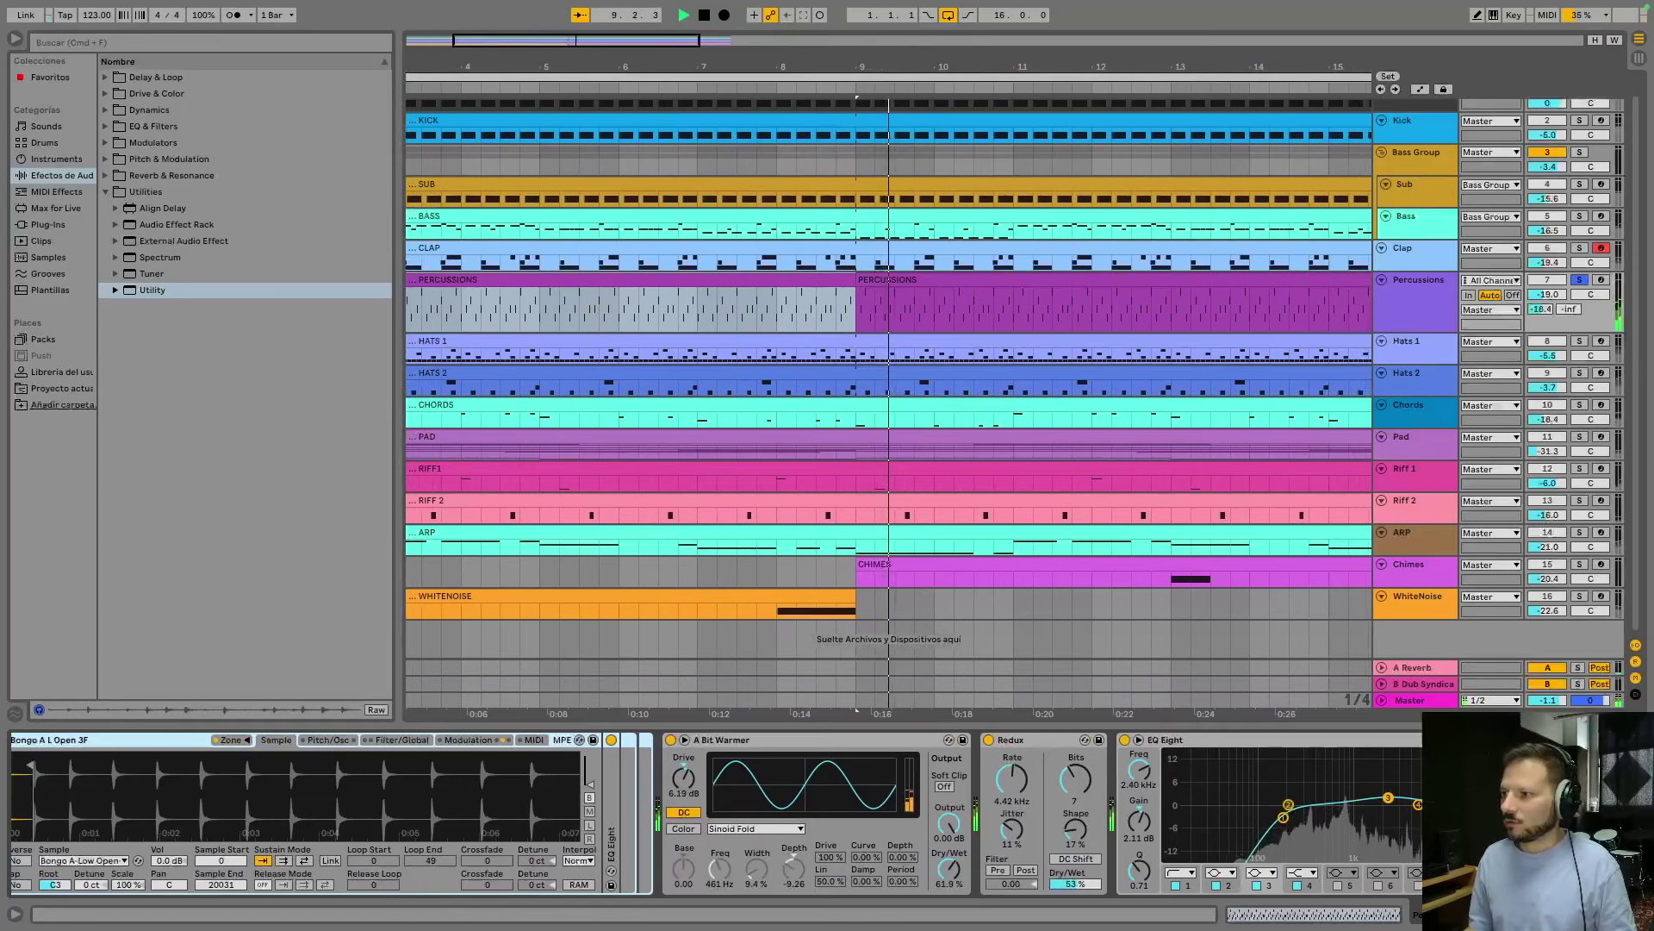
Bypass A Bit Warmer, Redux and EQ Eight on the Percussions track during playback and re-enable them to compare the sound.
click(671, 739)
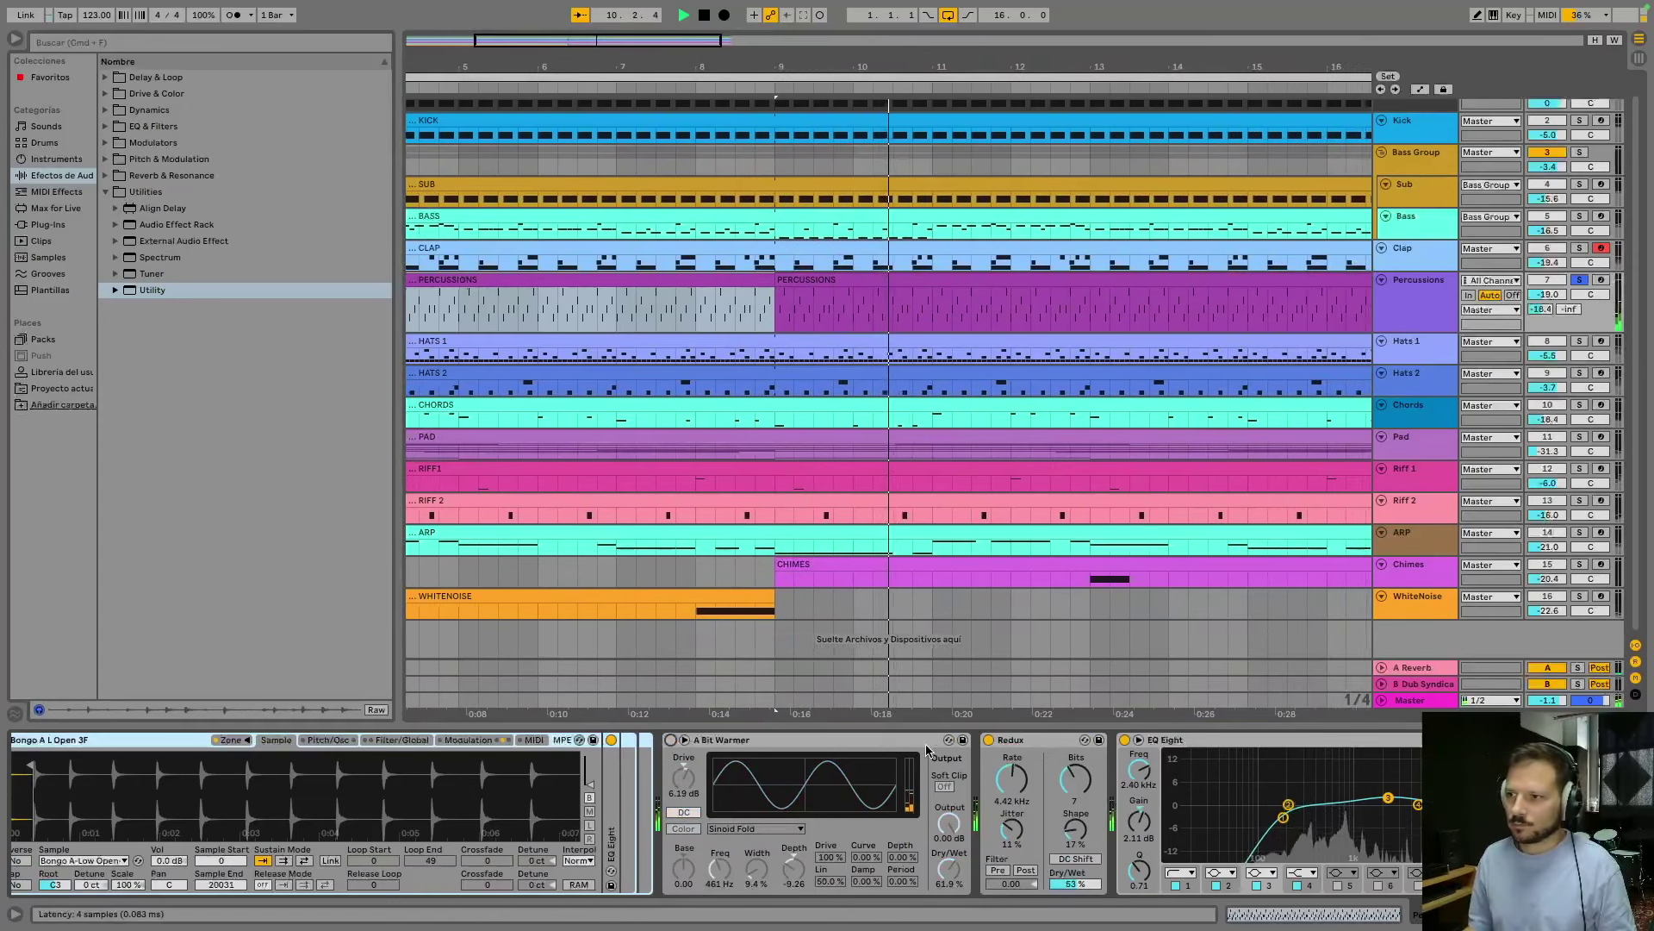
click(988, 739)
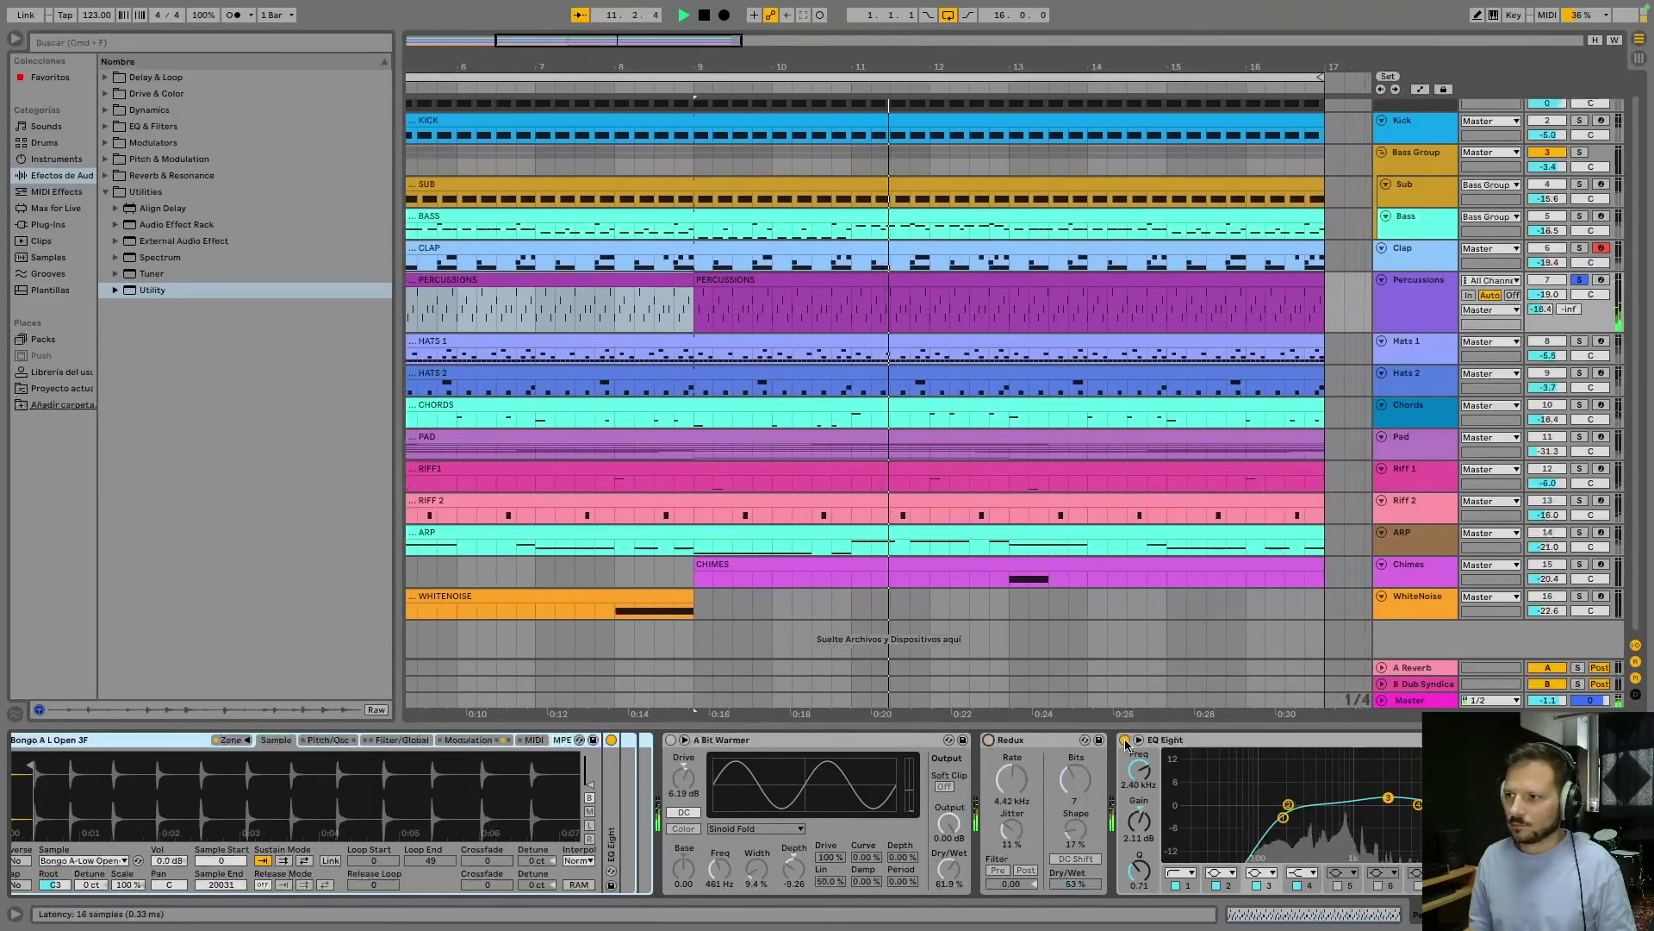
click(1125, 739)
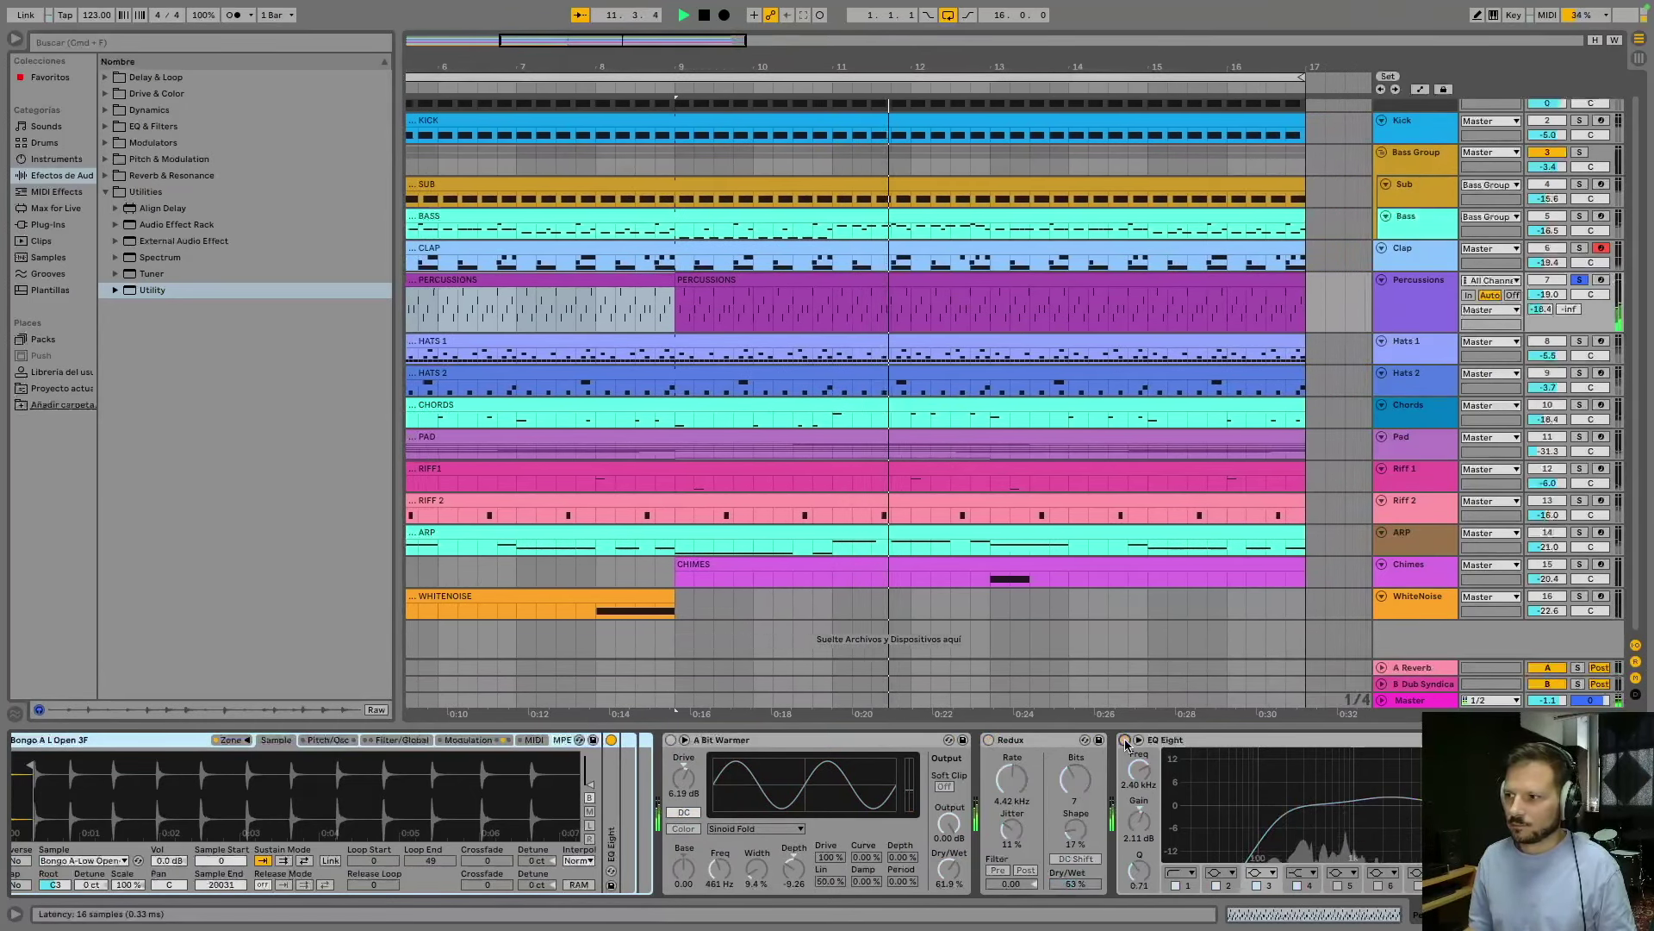
click(989, 740)
click(670, 739)
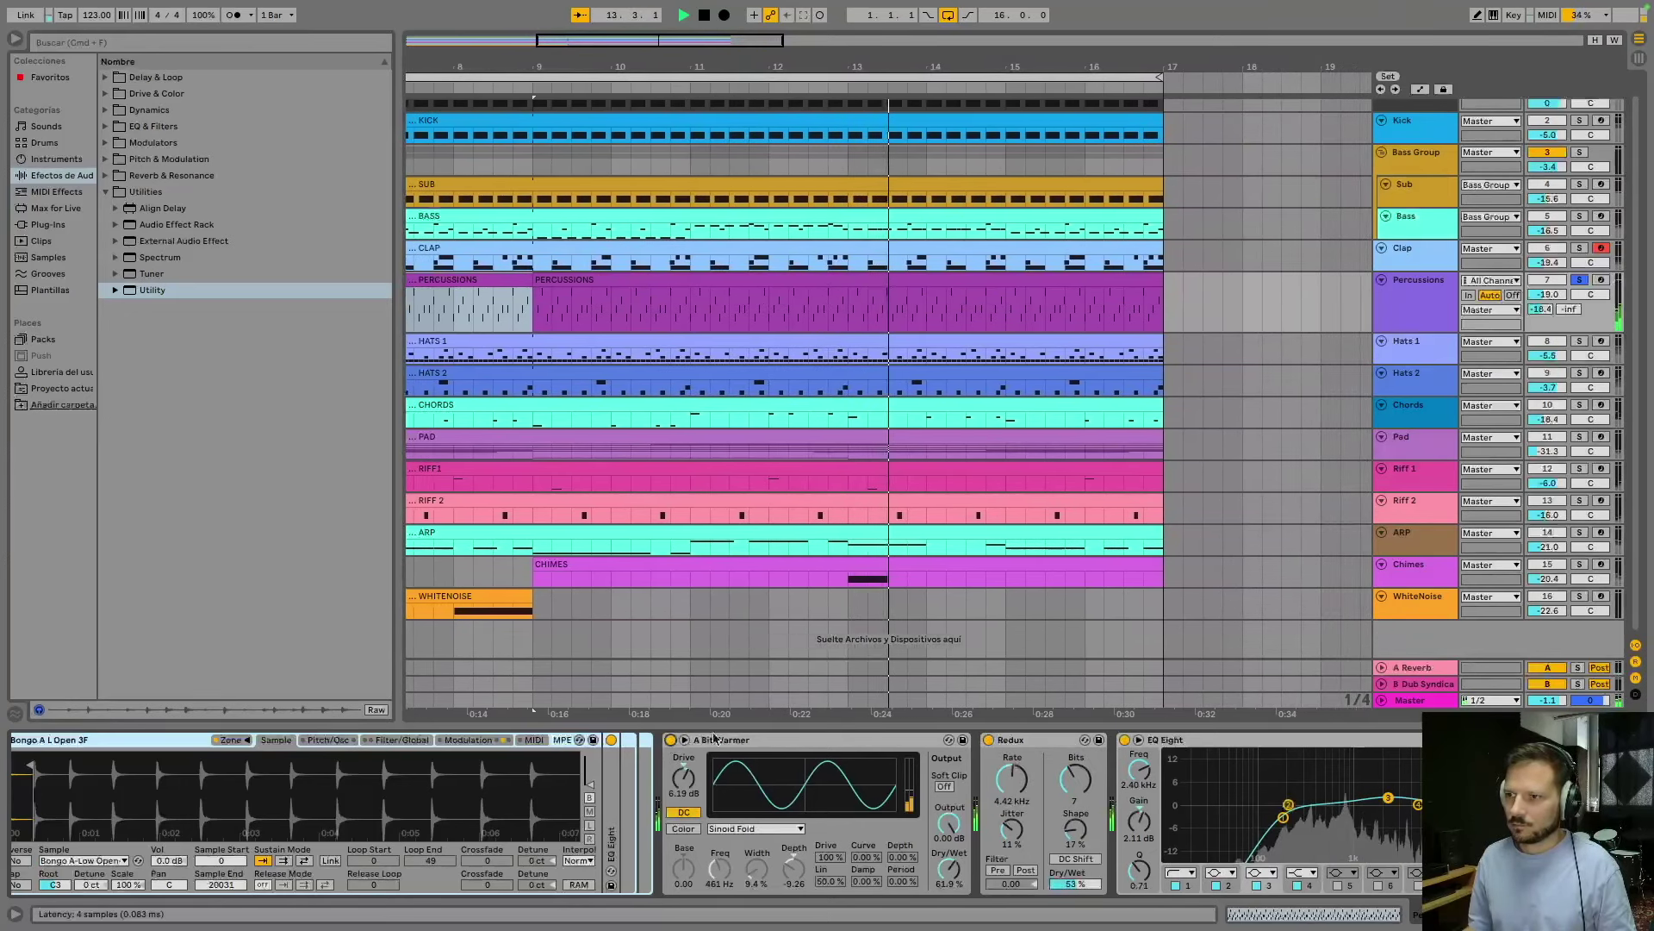
key(space)
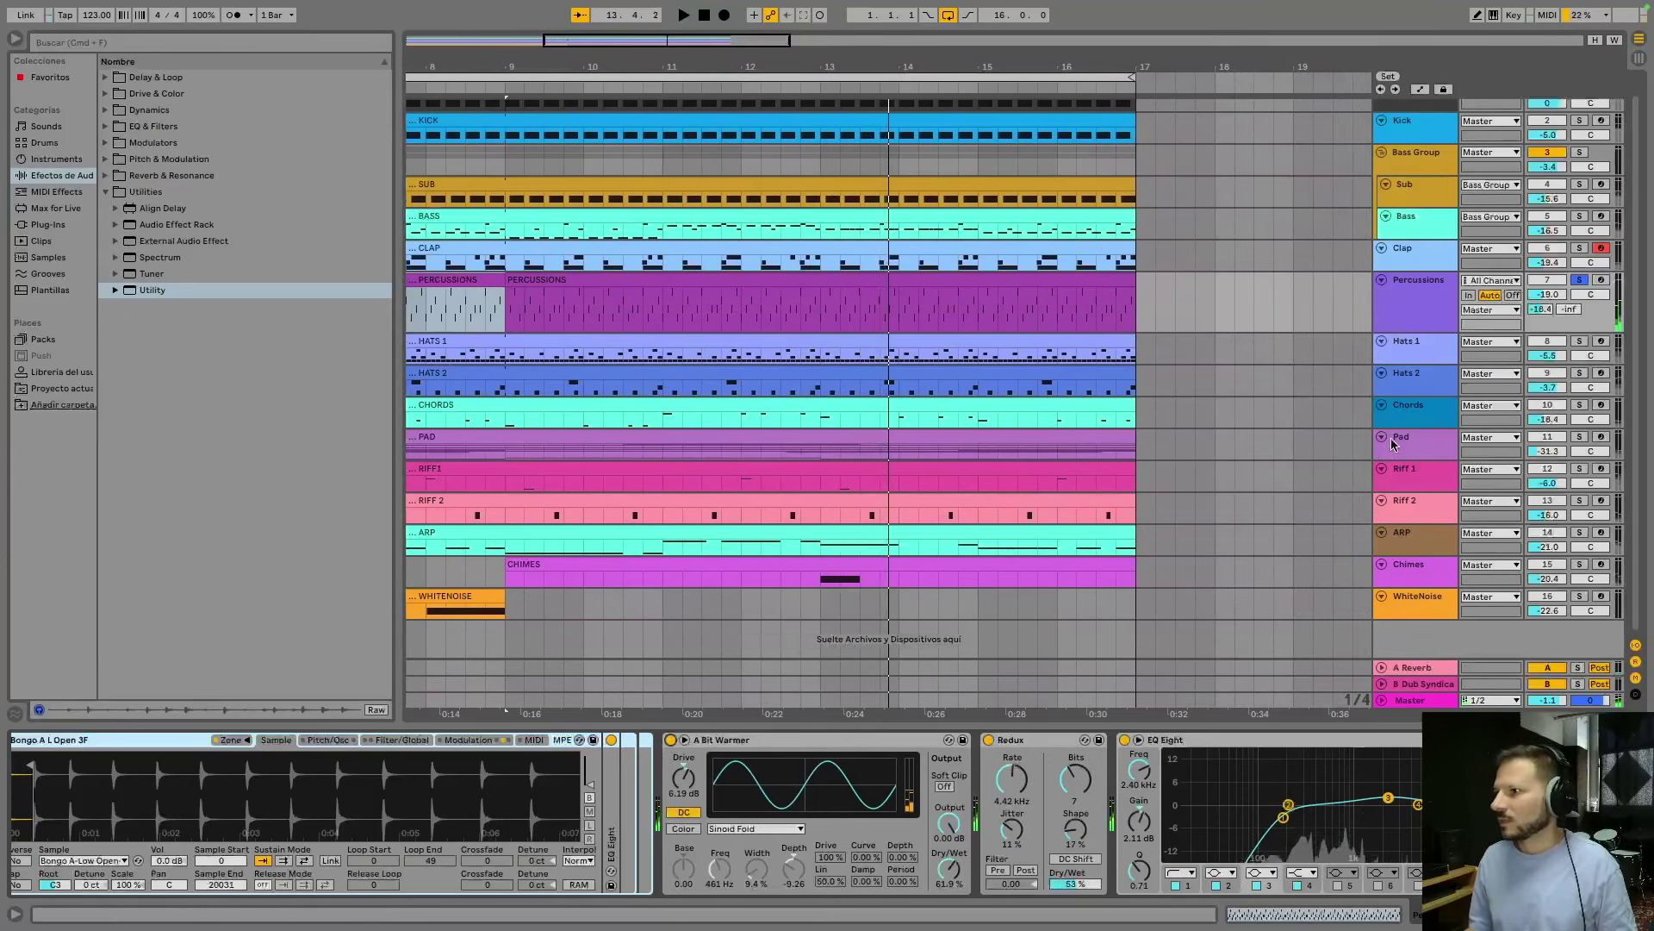
Show the Hats 1 track's Drum Rack chain, arm and solo the track, and play it.
click(1407, 356)
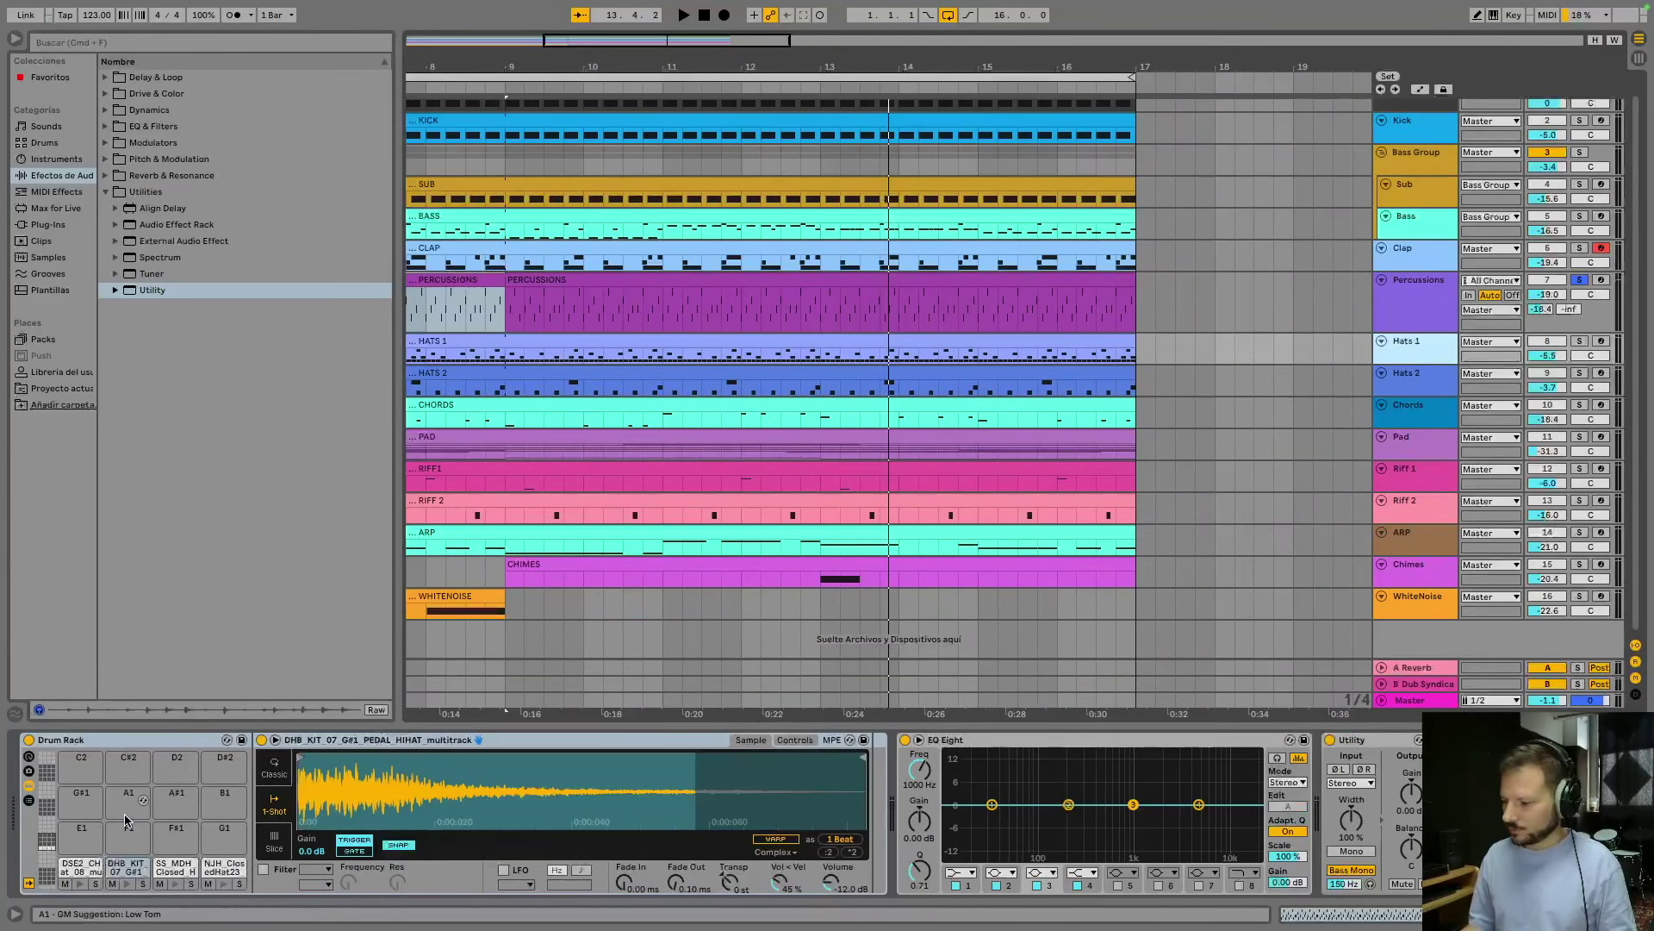
click(1579, 341)
key(space)
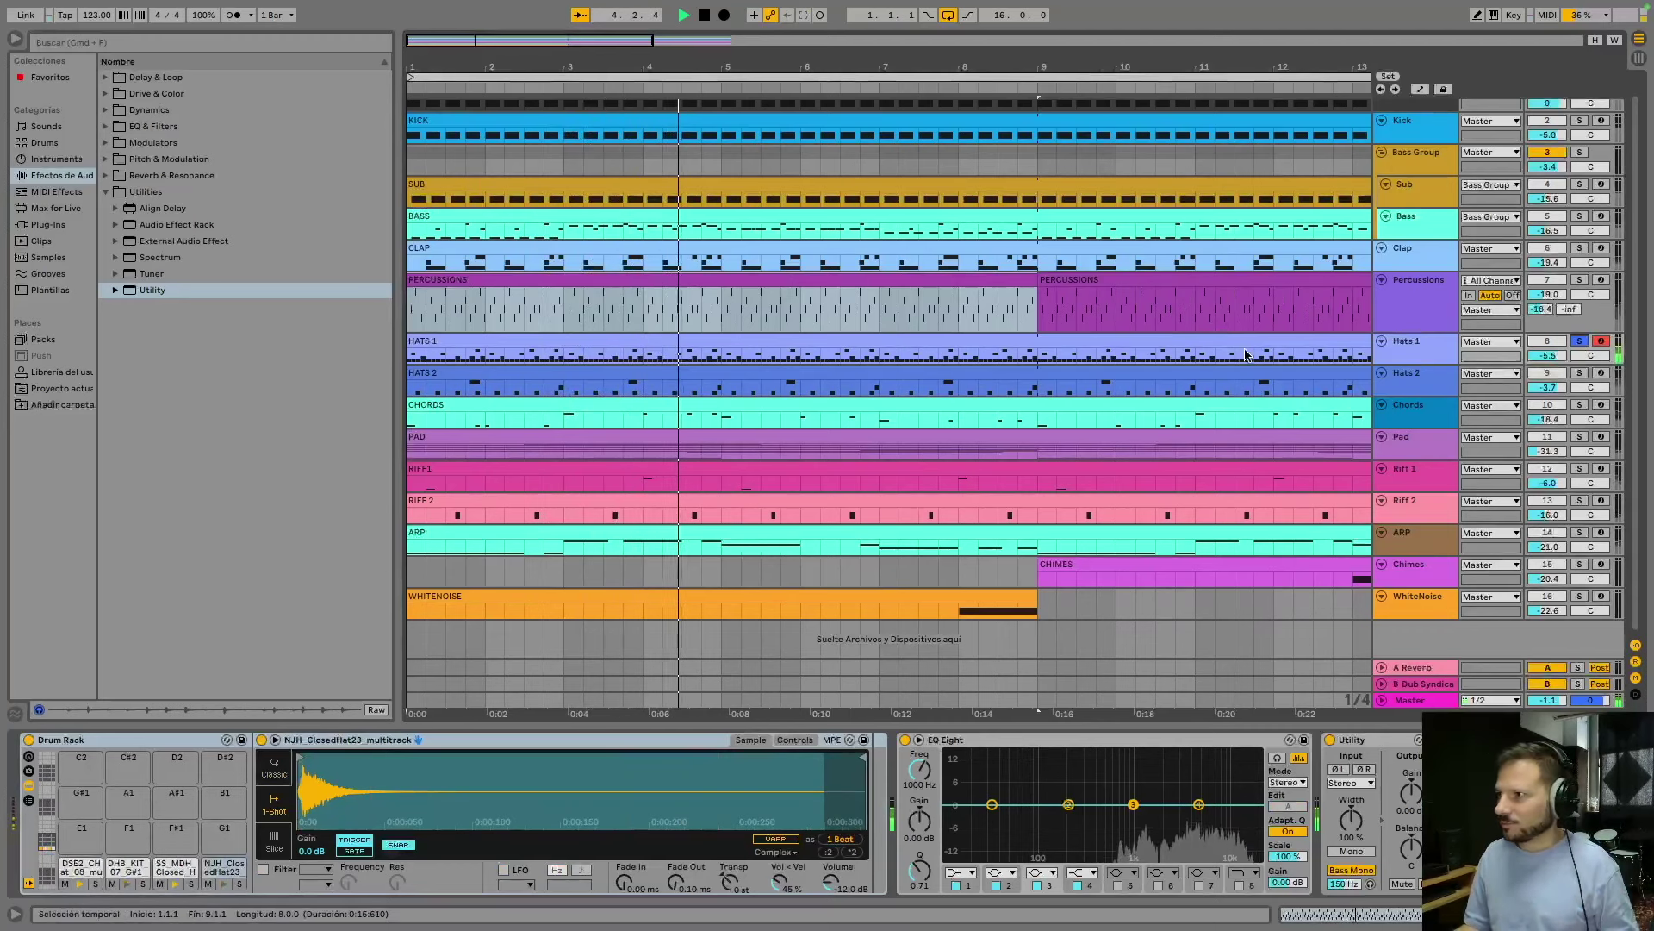
Solo Hats 2 alongside Hats 1, compare its sound with the Hats Noise rack off and on, and examine its EQ Eight.
click(1580, 374)
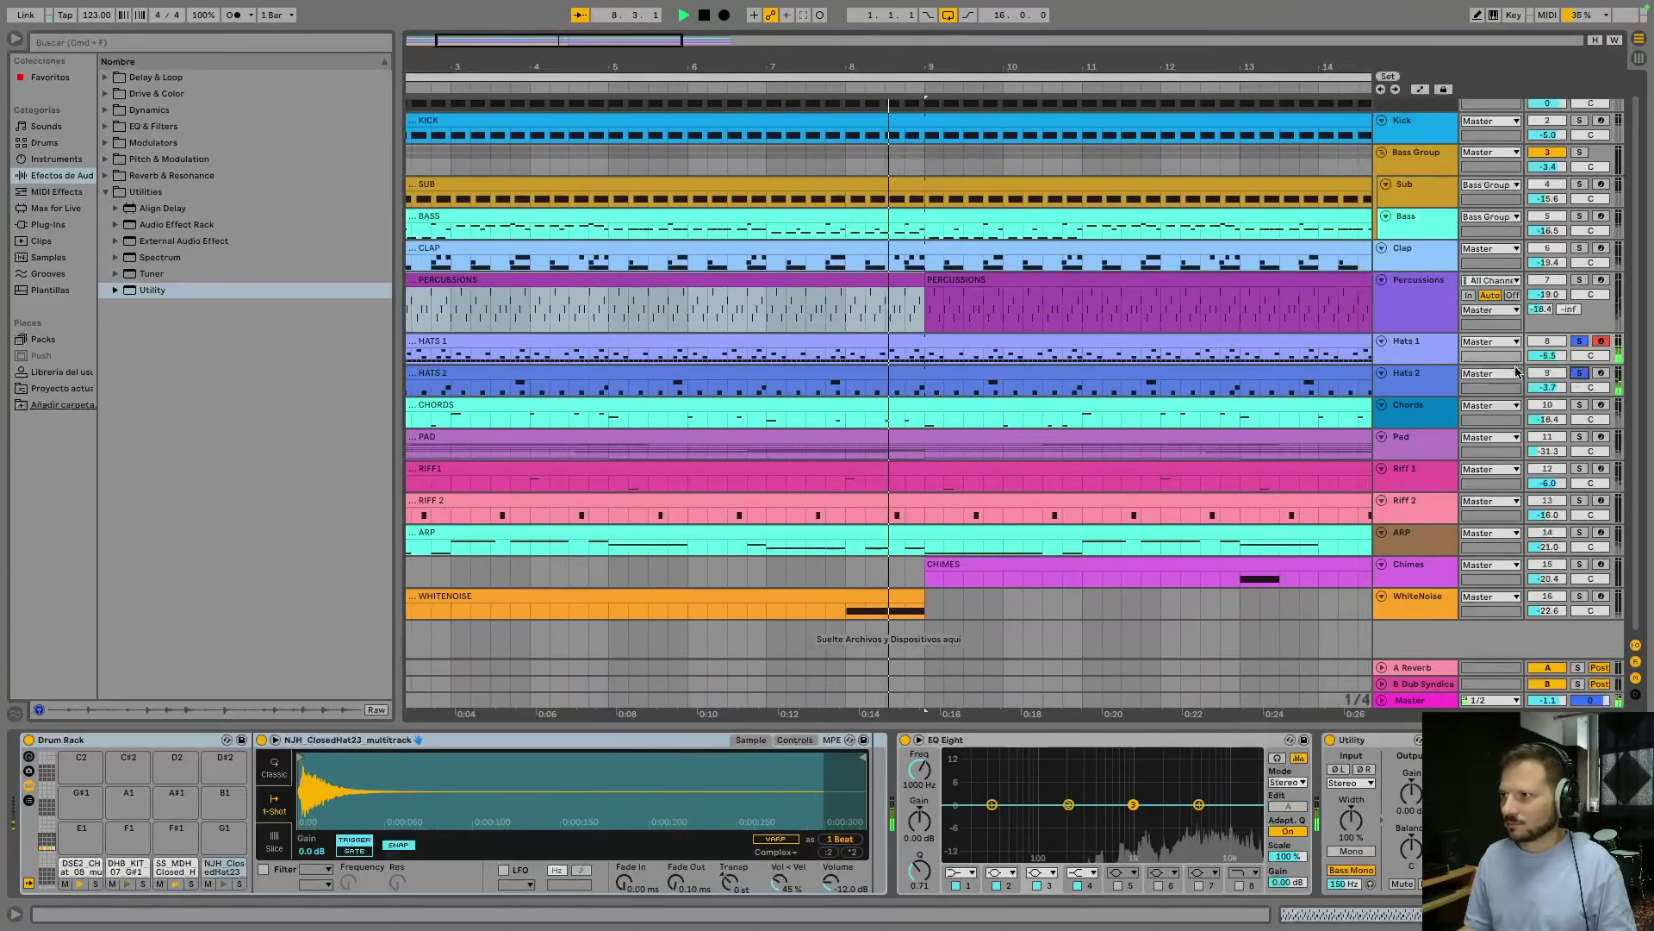
click(1416, 385)
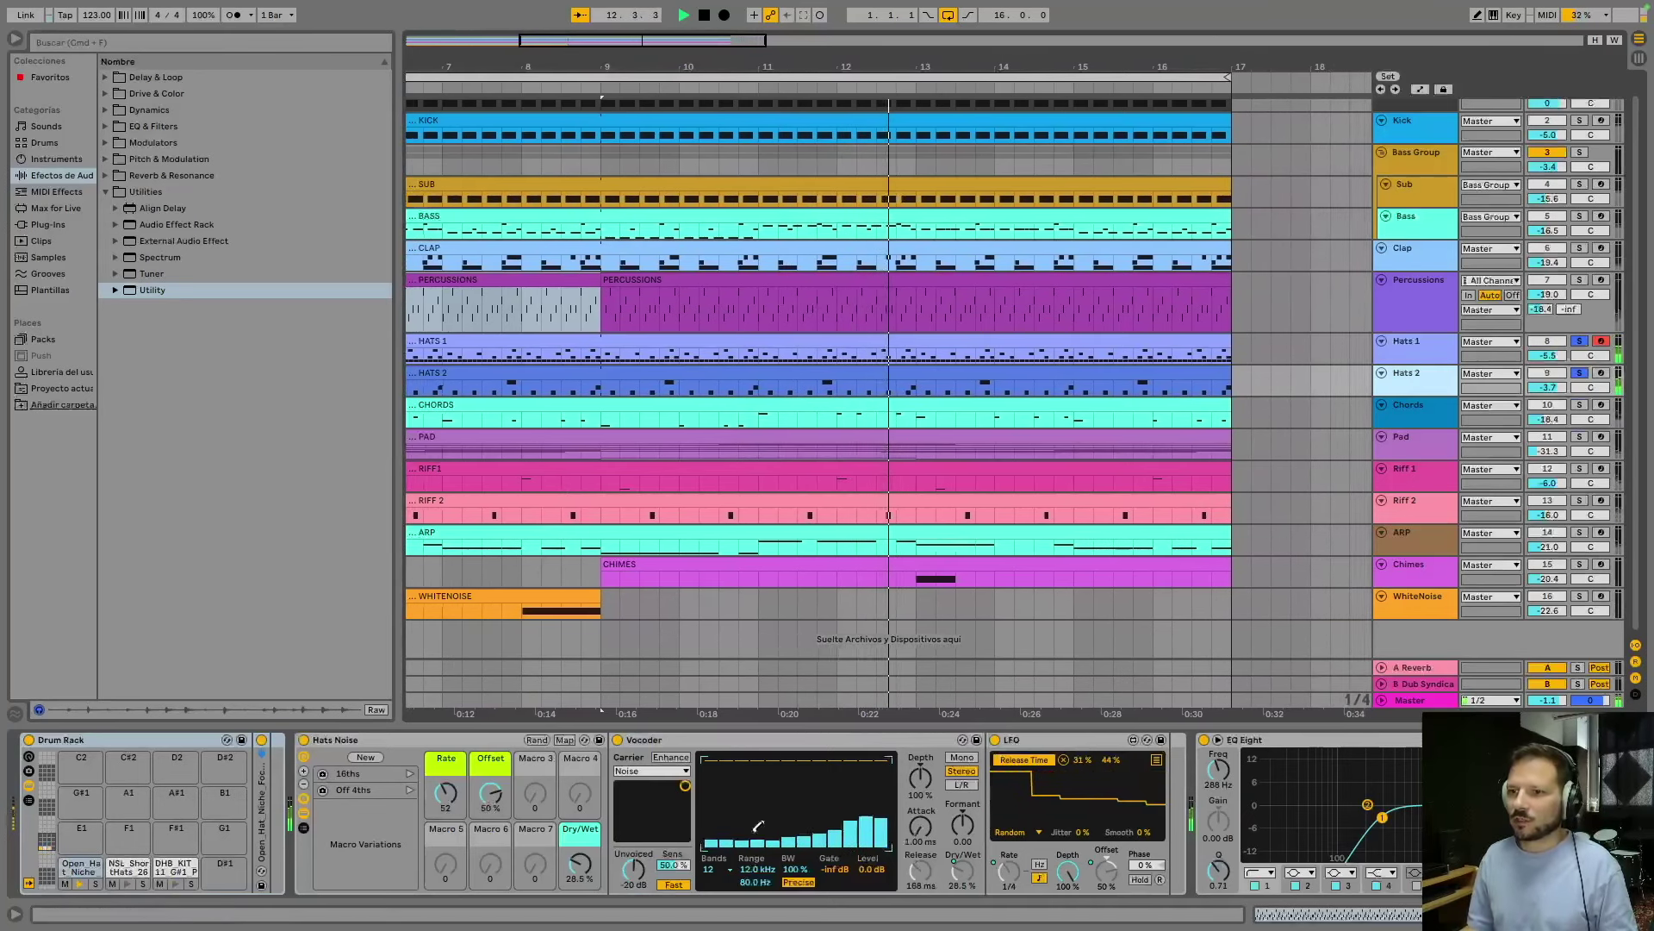
click(304, 742)
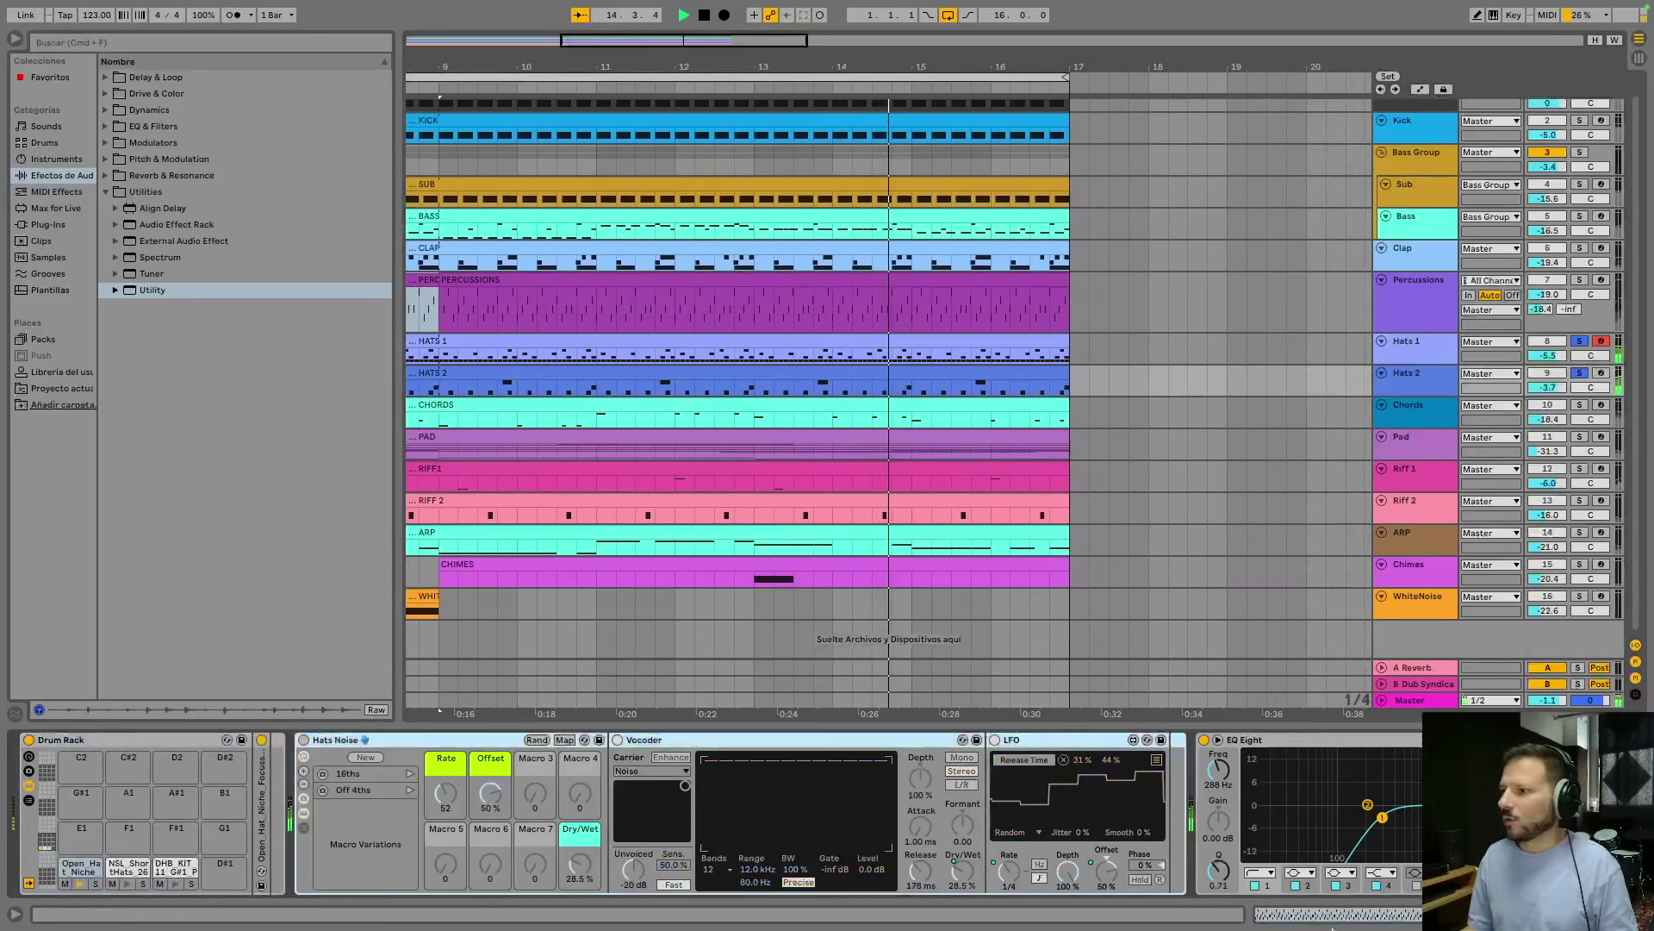
click(304, 741)
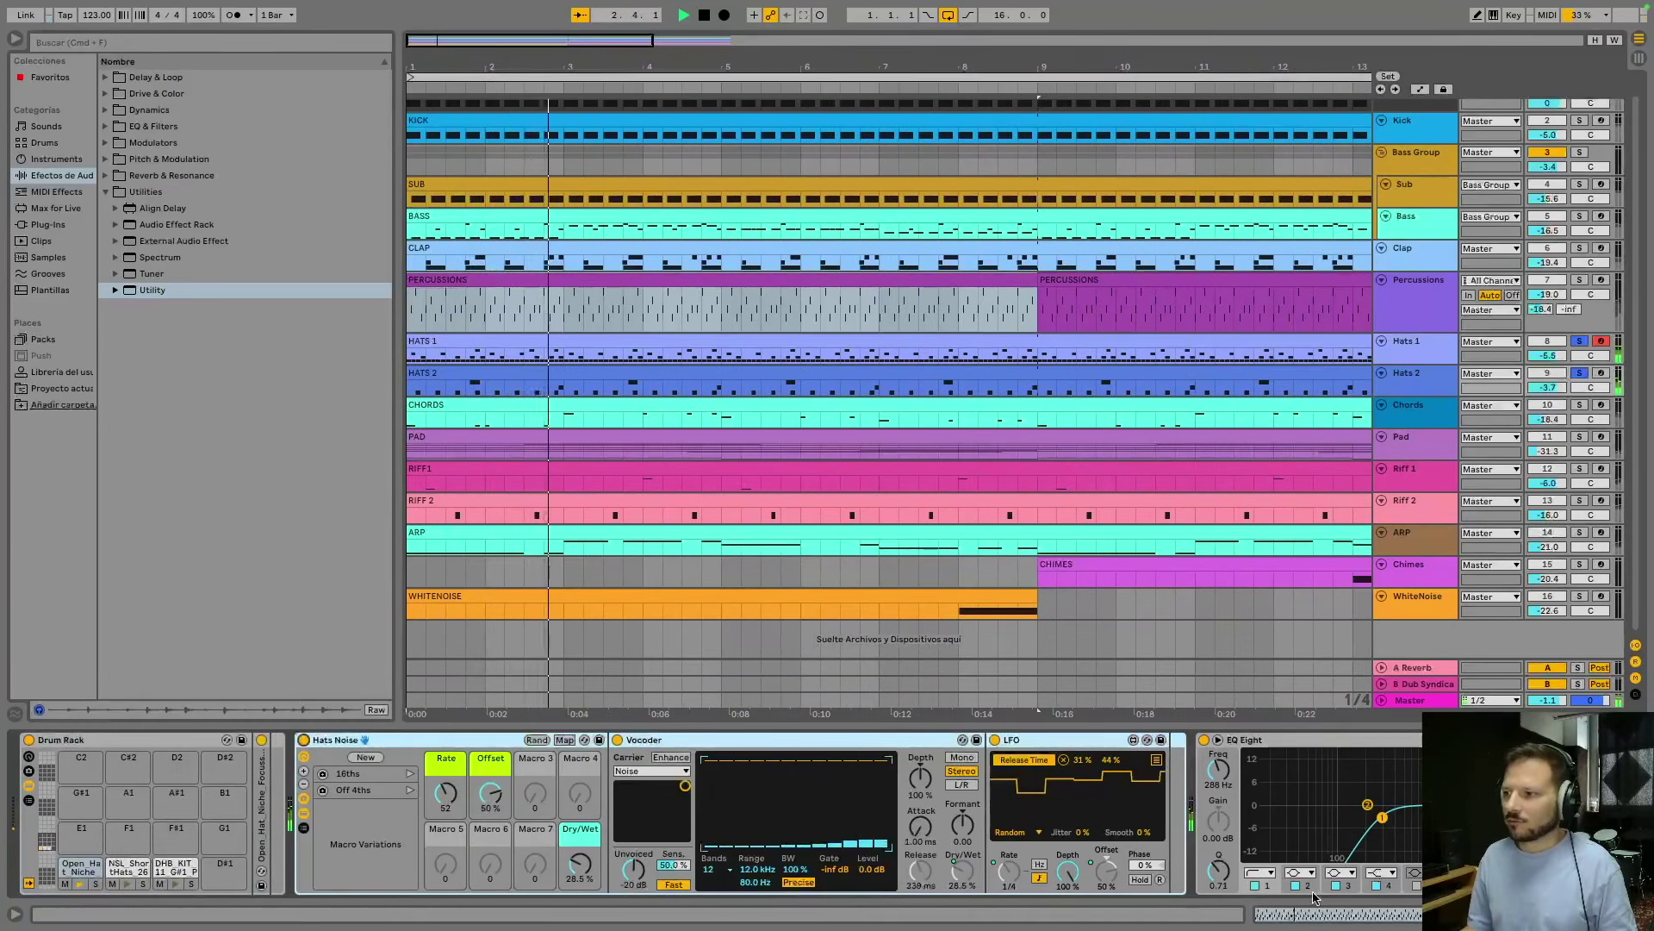
scroll(1310, 899, right, 3)
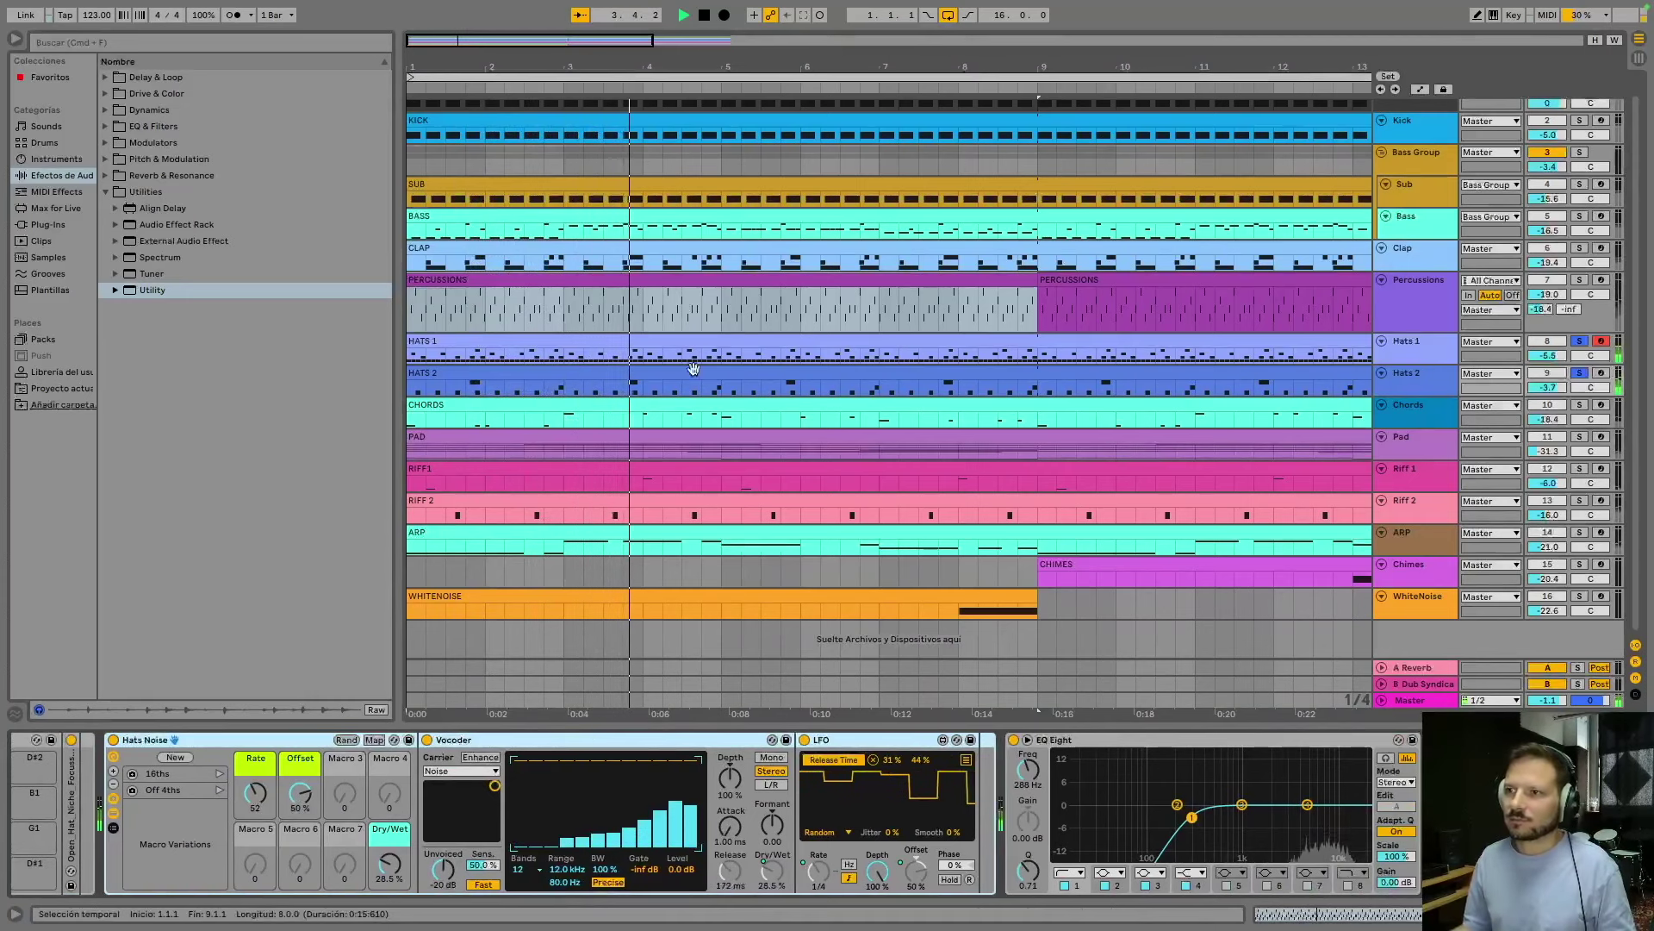
key(space)
Arm and solo the Chords track, examine its device chain from the Organa rack to EQ Eight, and play it.
click(1427, 403)
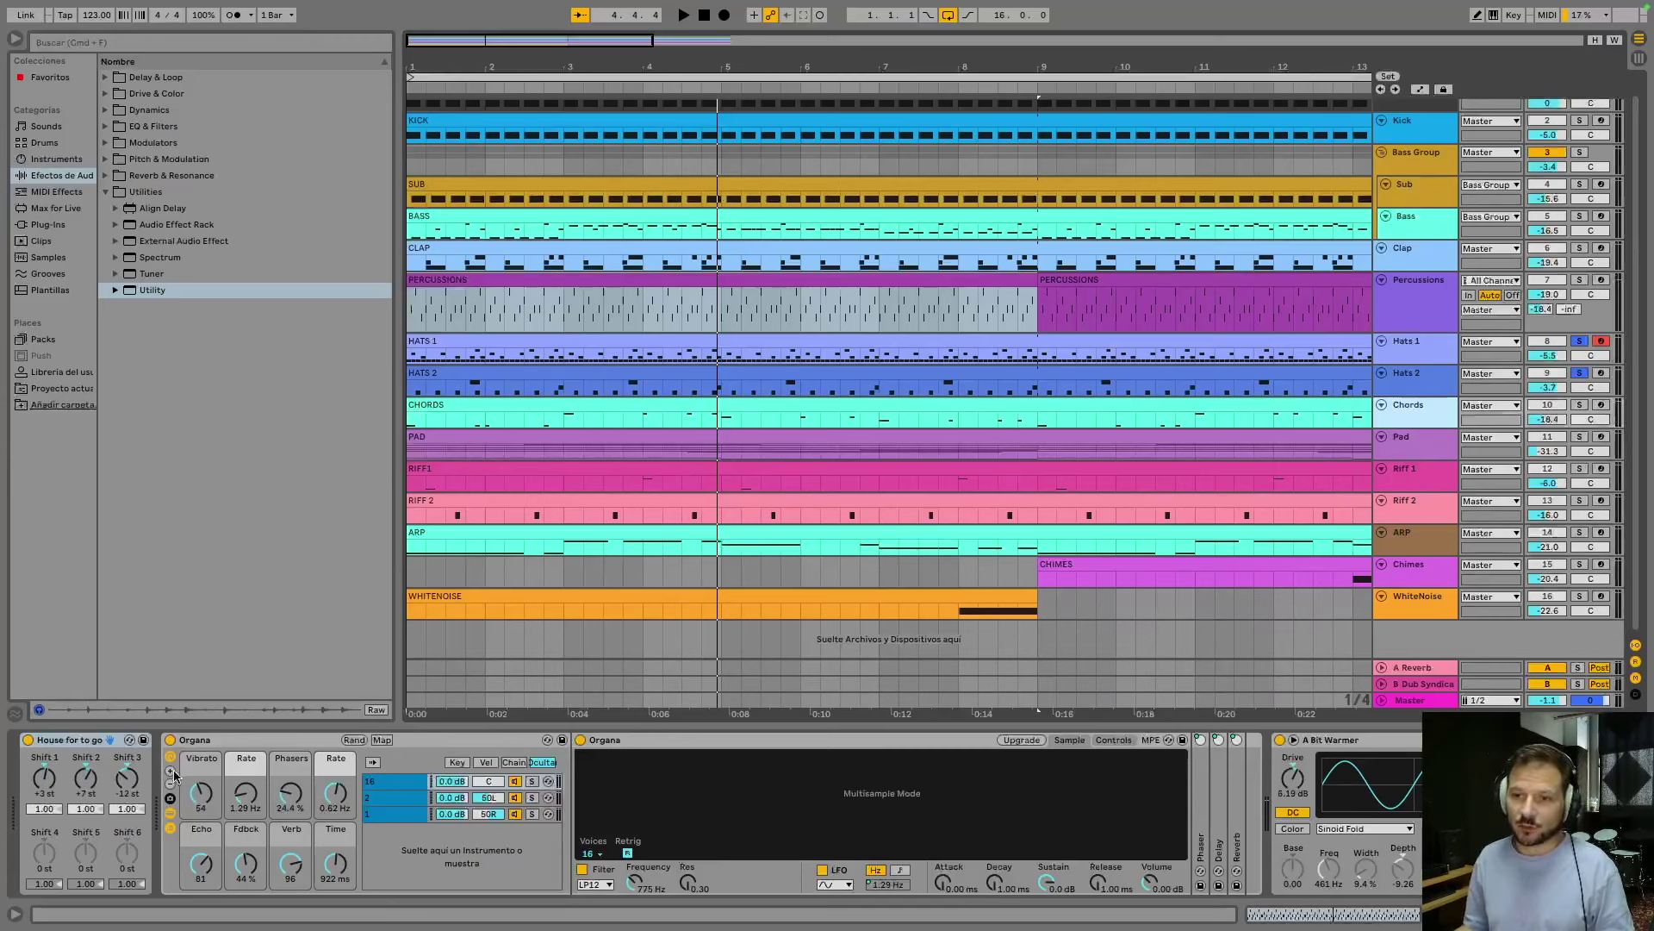
click(208, 743)
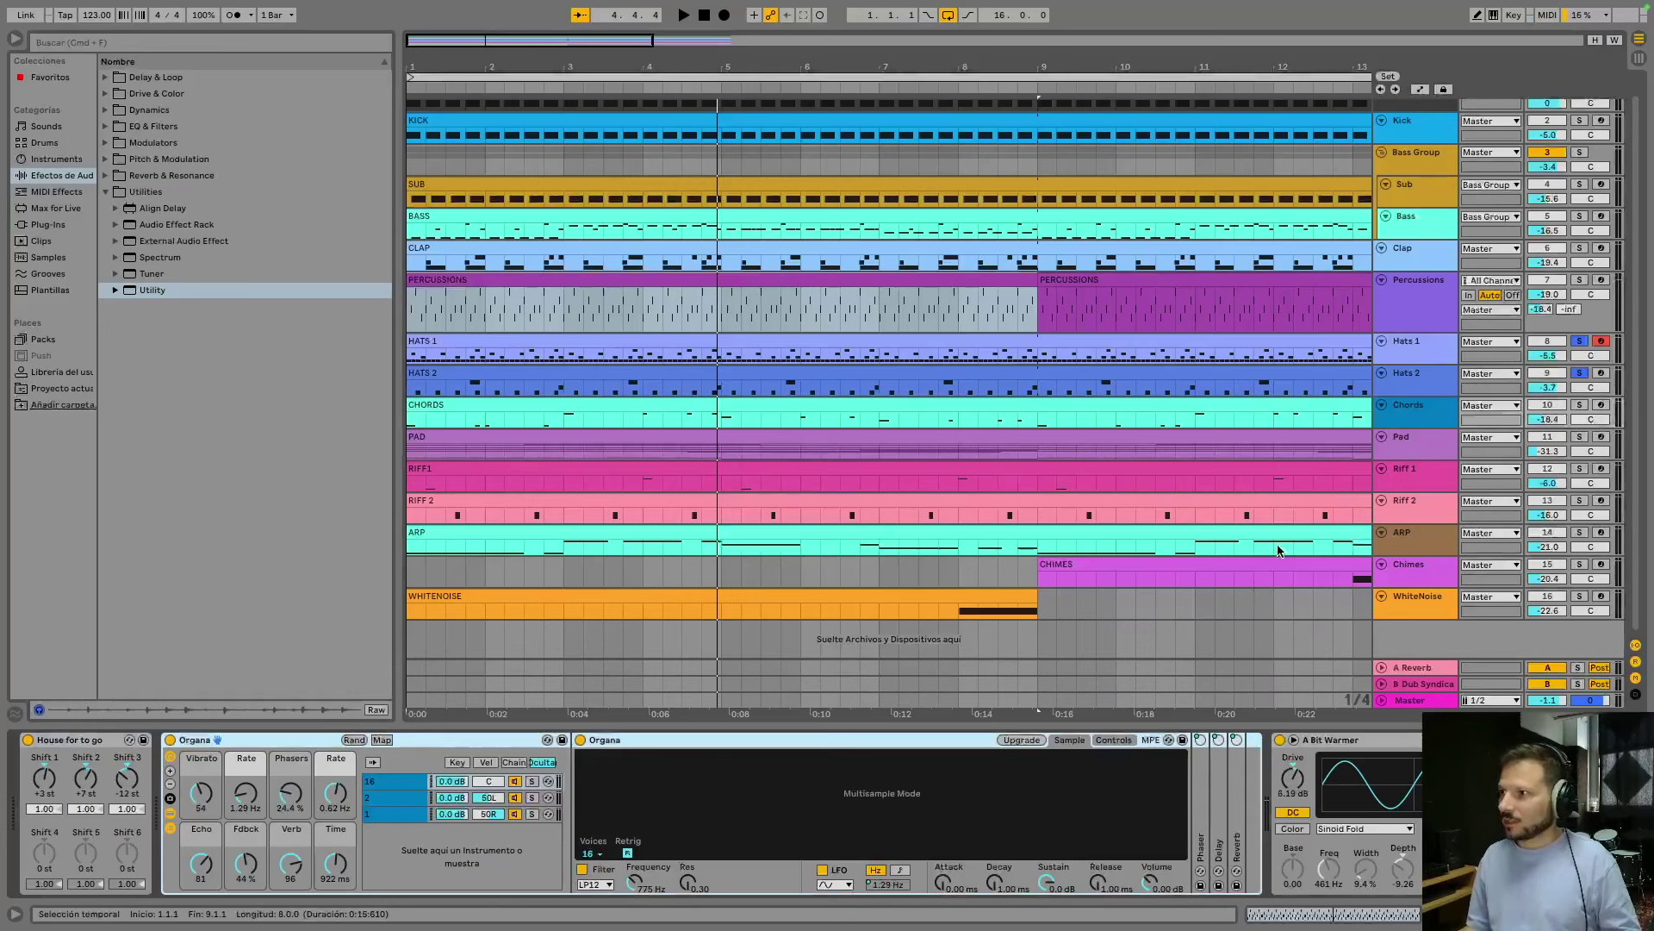
click(1601, 405)
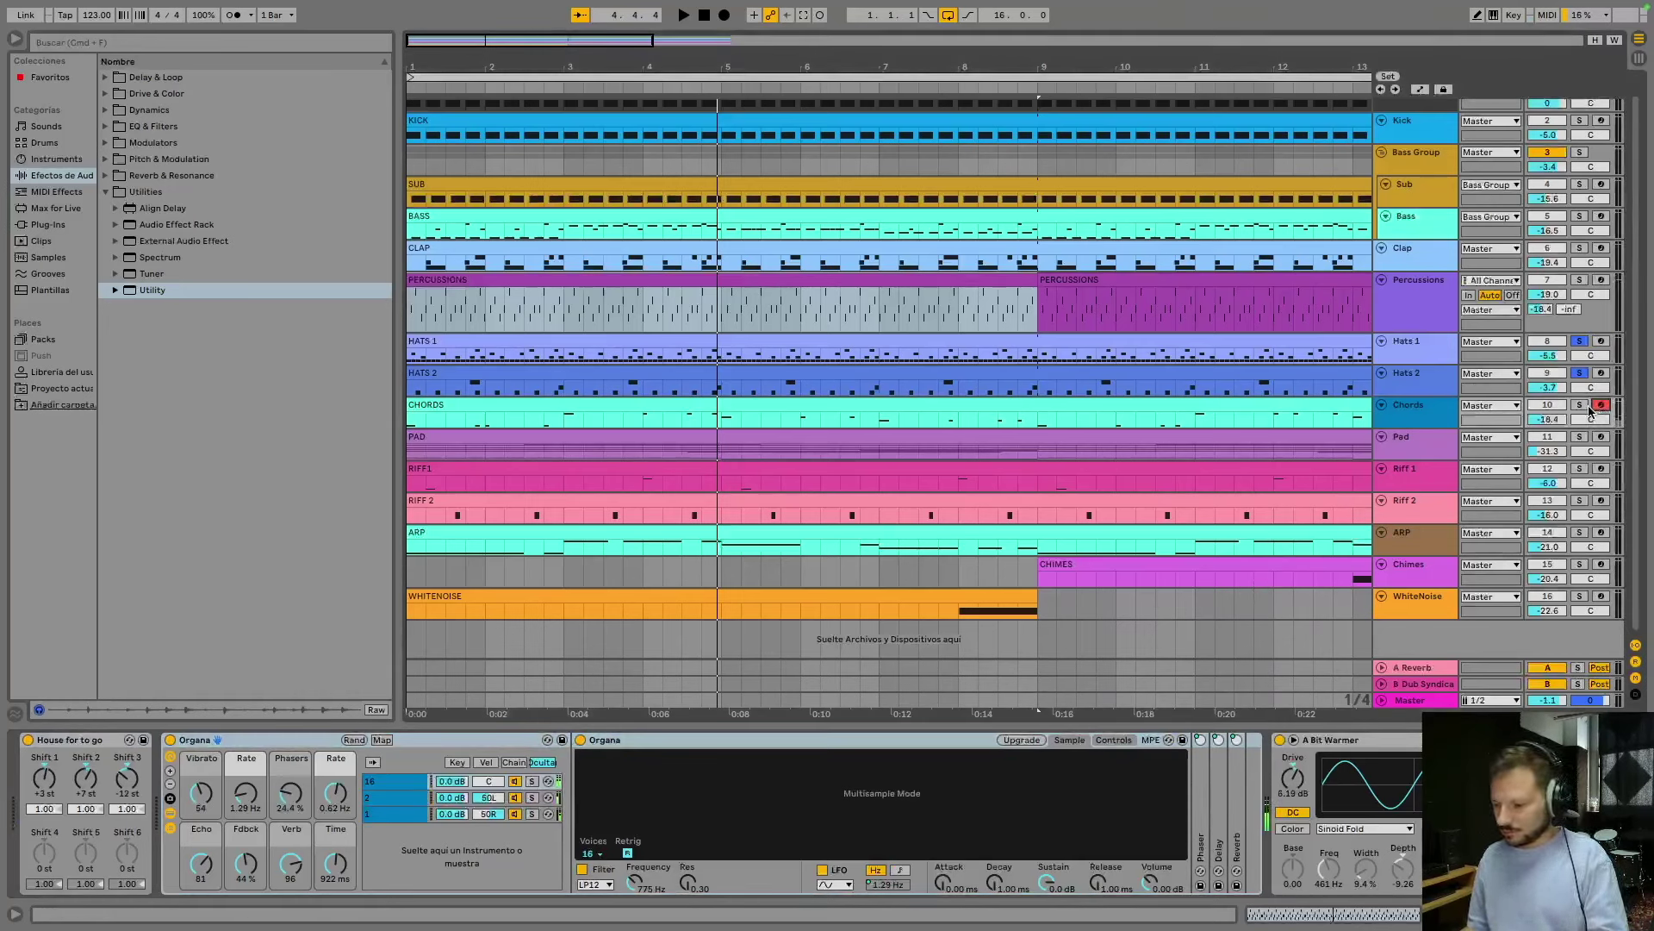
click(1580, 405)
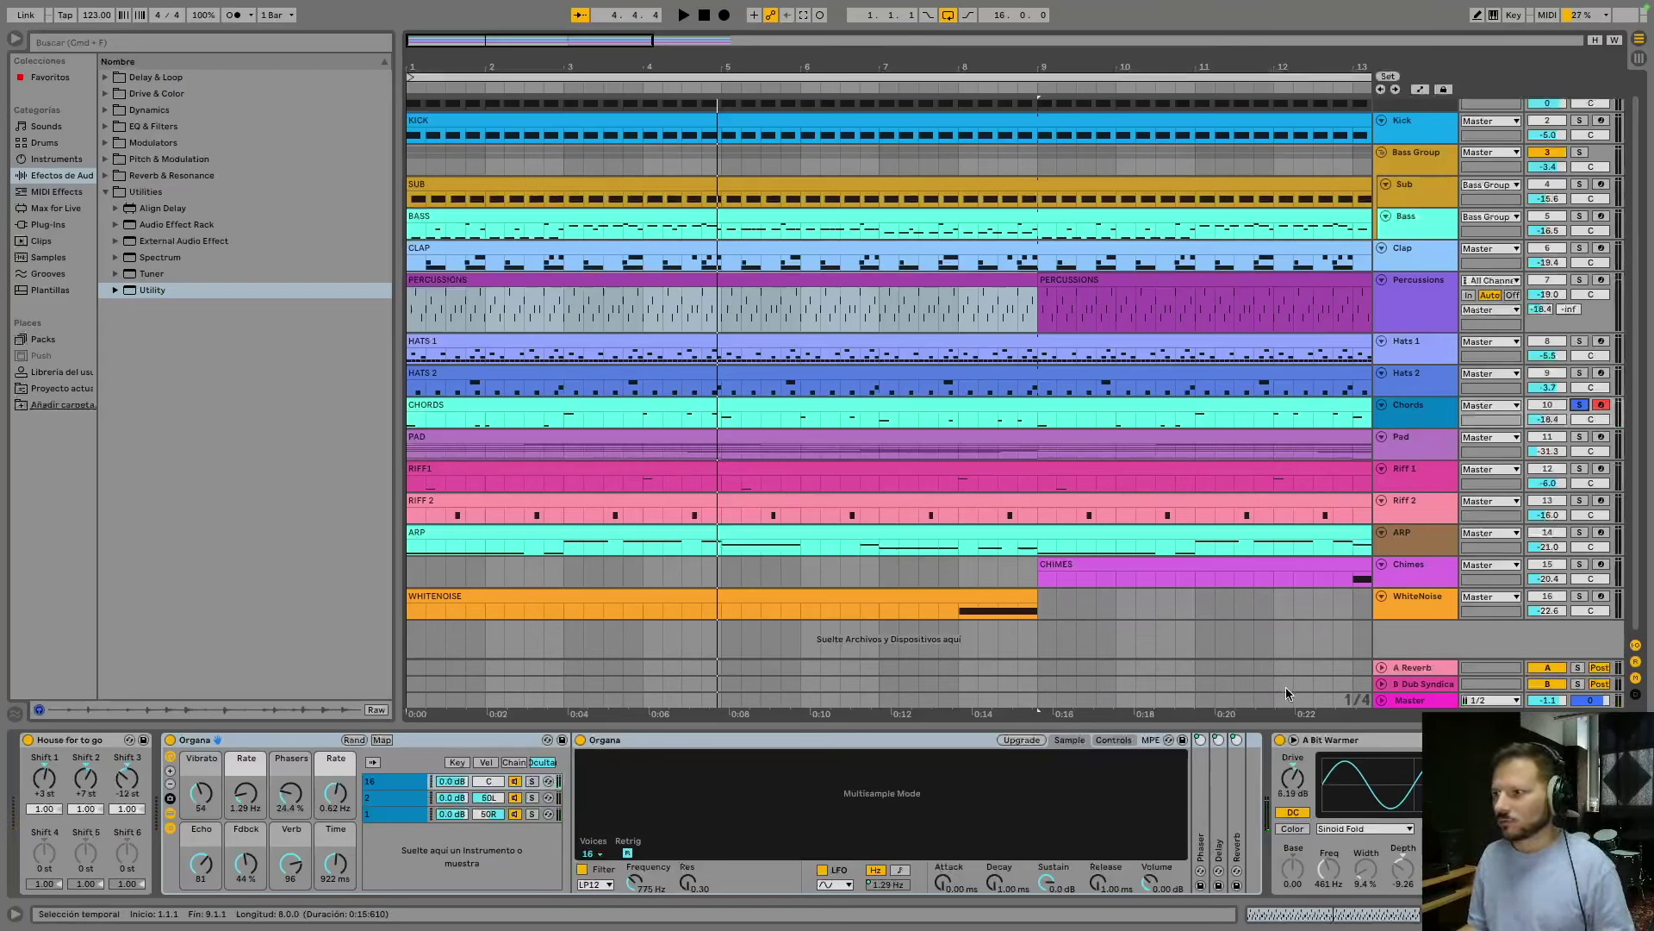
scroll(1396, 857, right, 5)
scroll(1015, 752, right, 1)
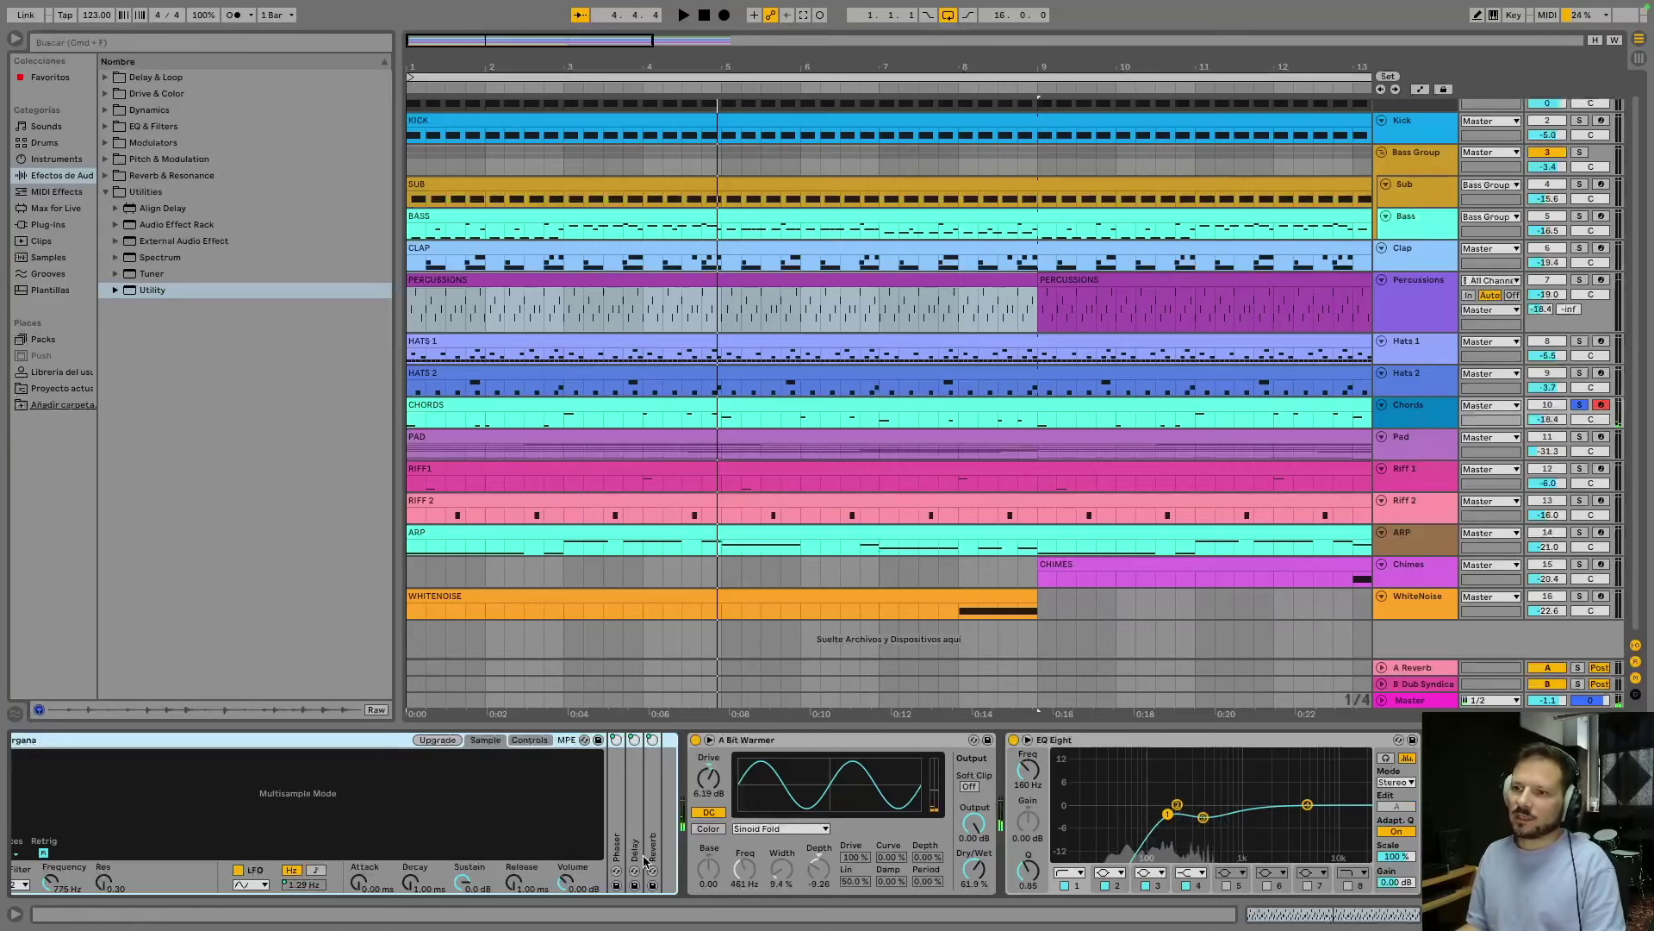
scroll(634, 853, left, 5)
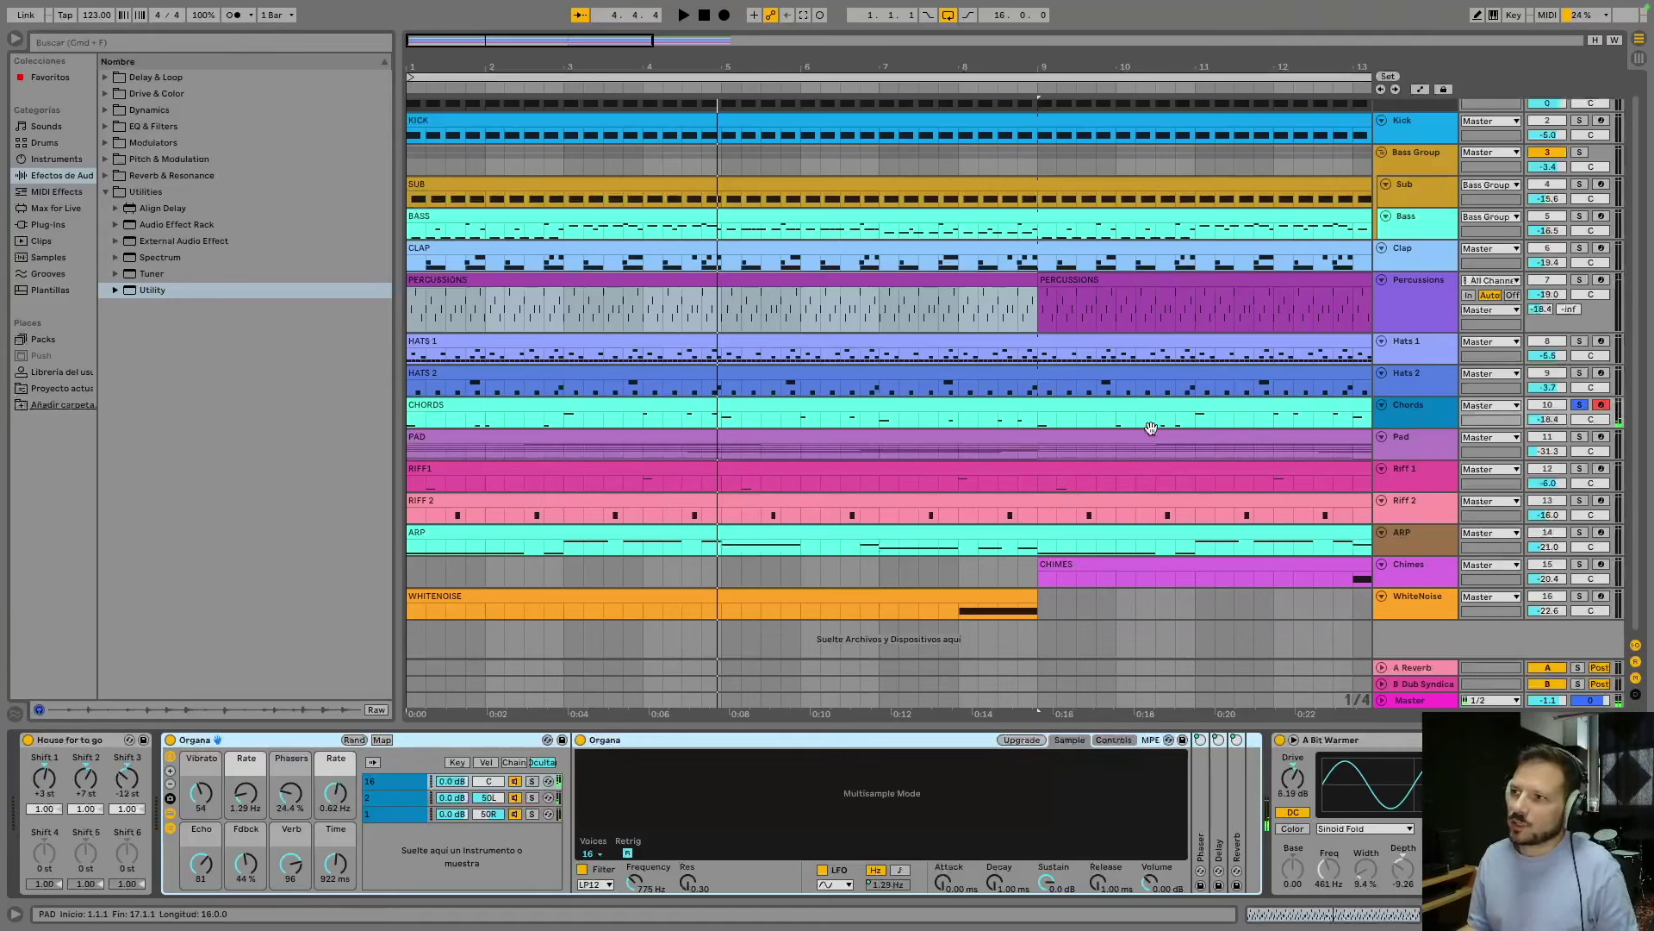
key(space)
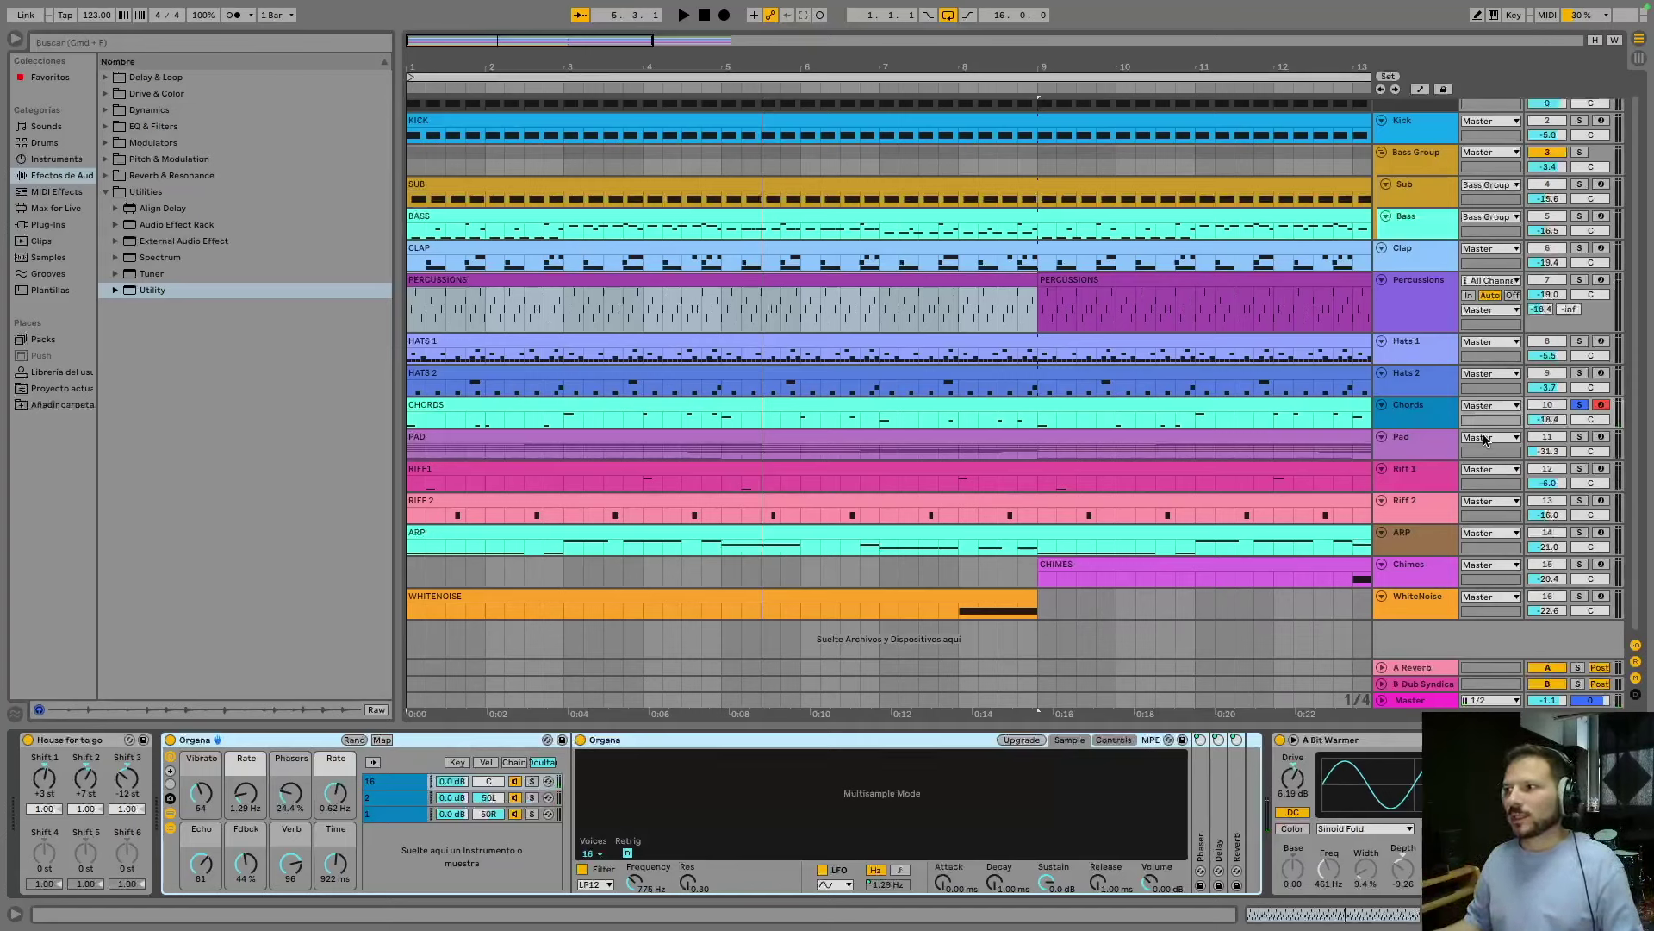
Solo and arm the Pad track and examine its device chain from Star Dust Strings through Nostalgia and EQ Eight to the Compressor.
click(1579, 437)
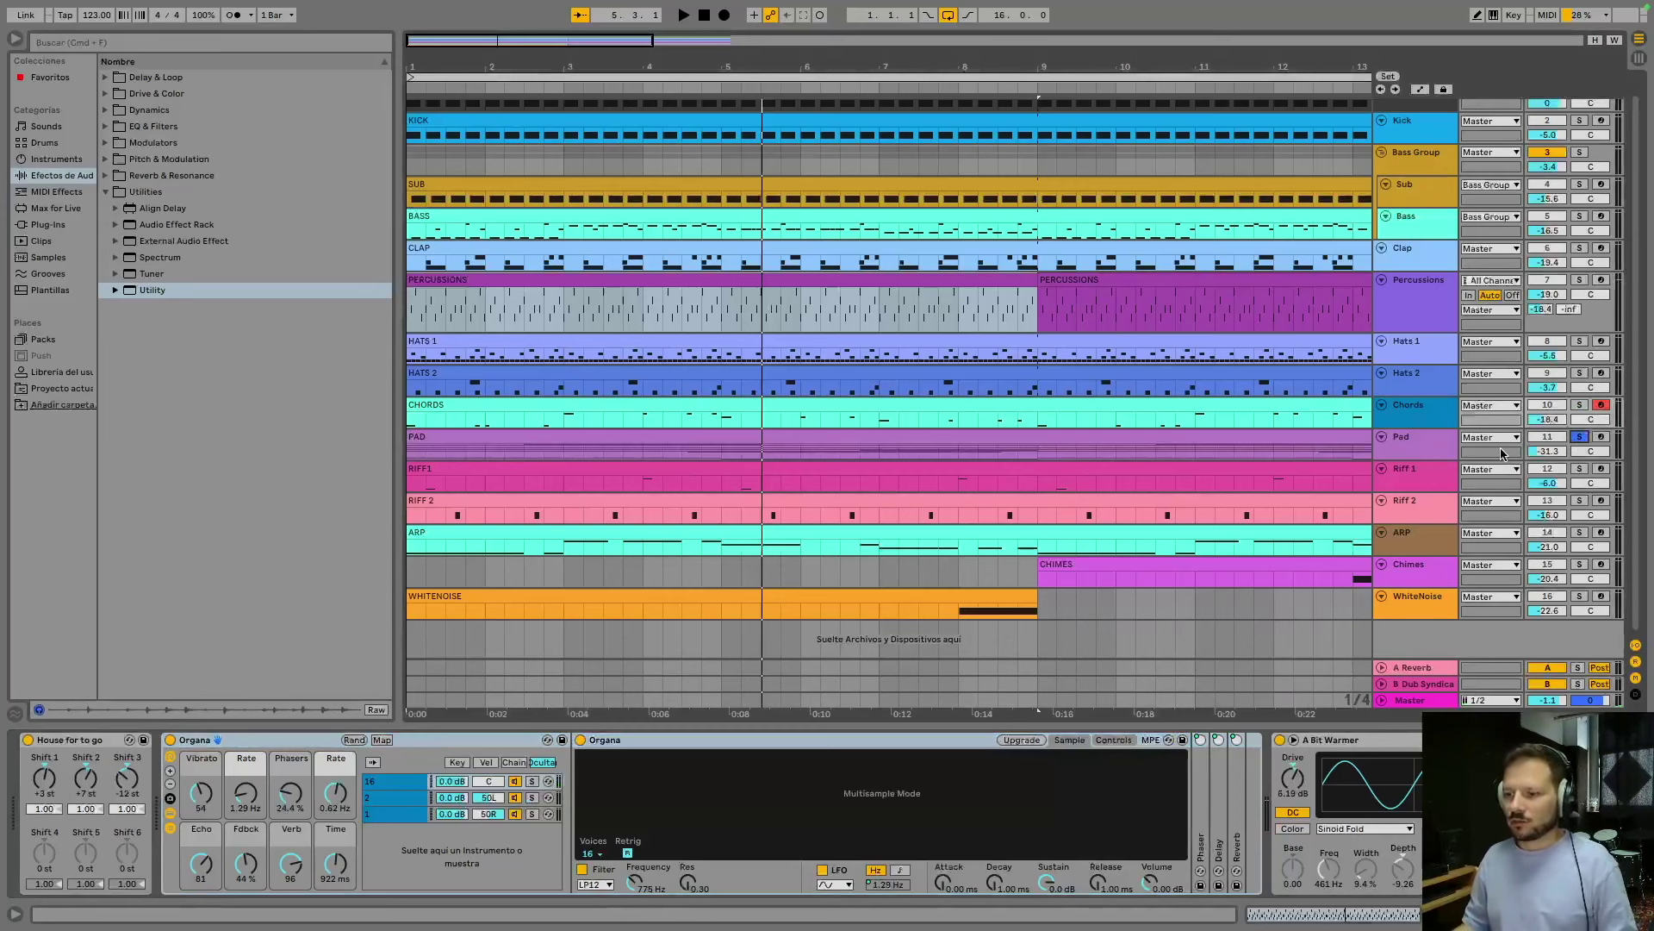
click(1602, 438)
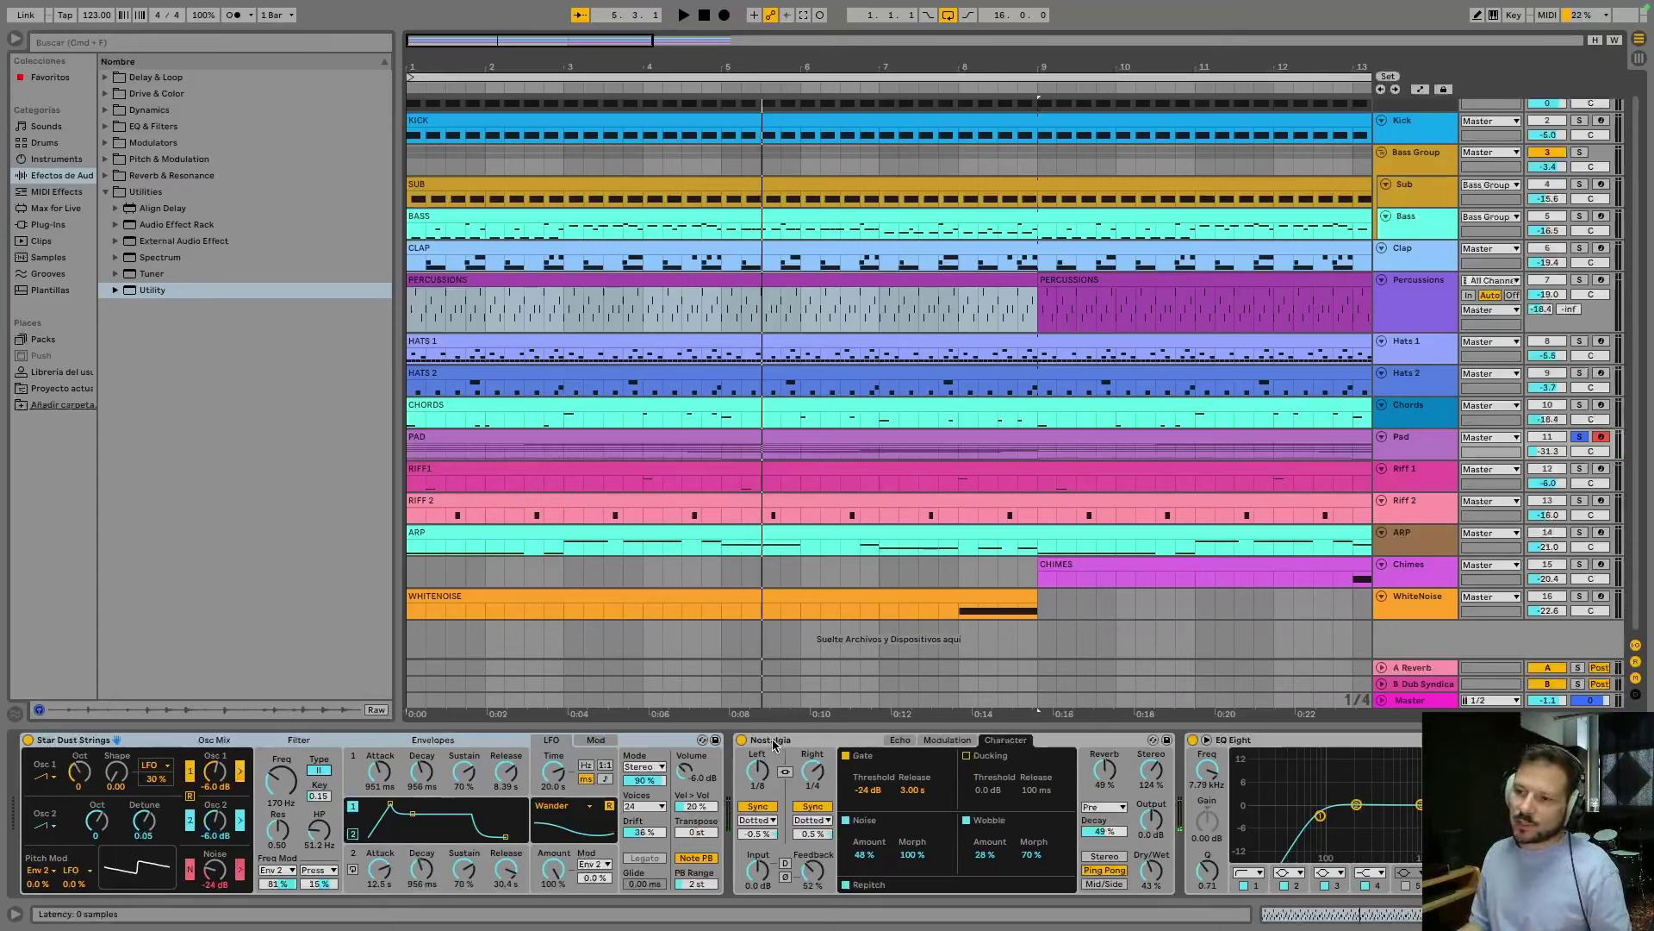
scroll(715, 814, right, 6)
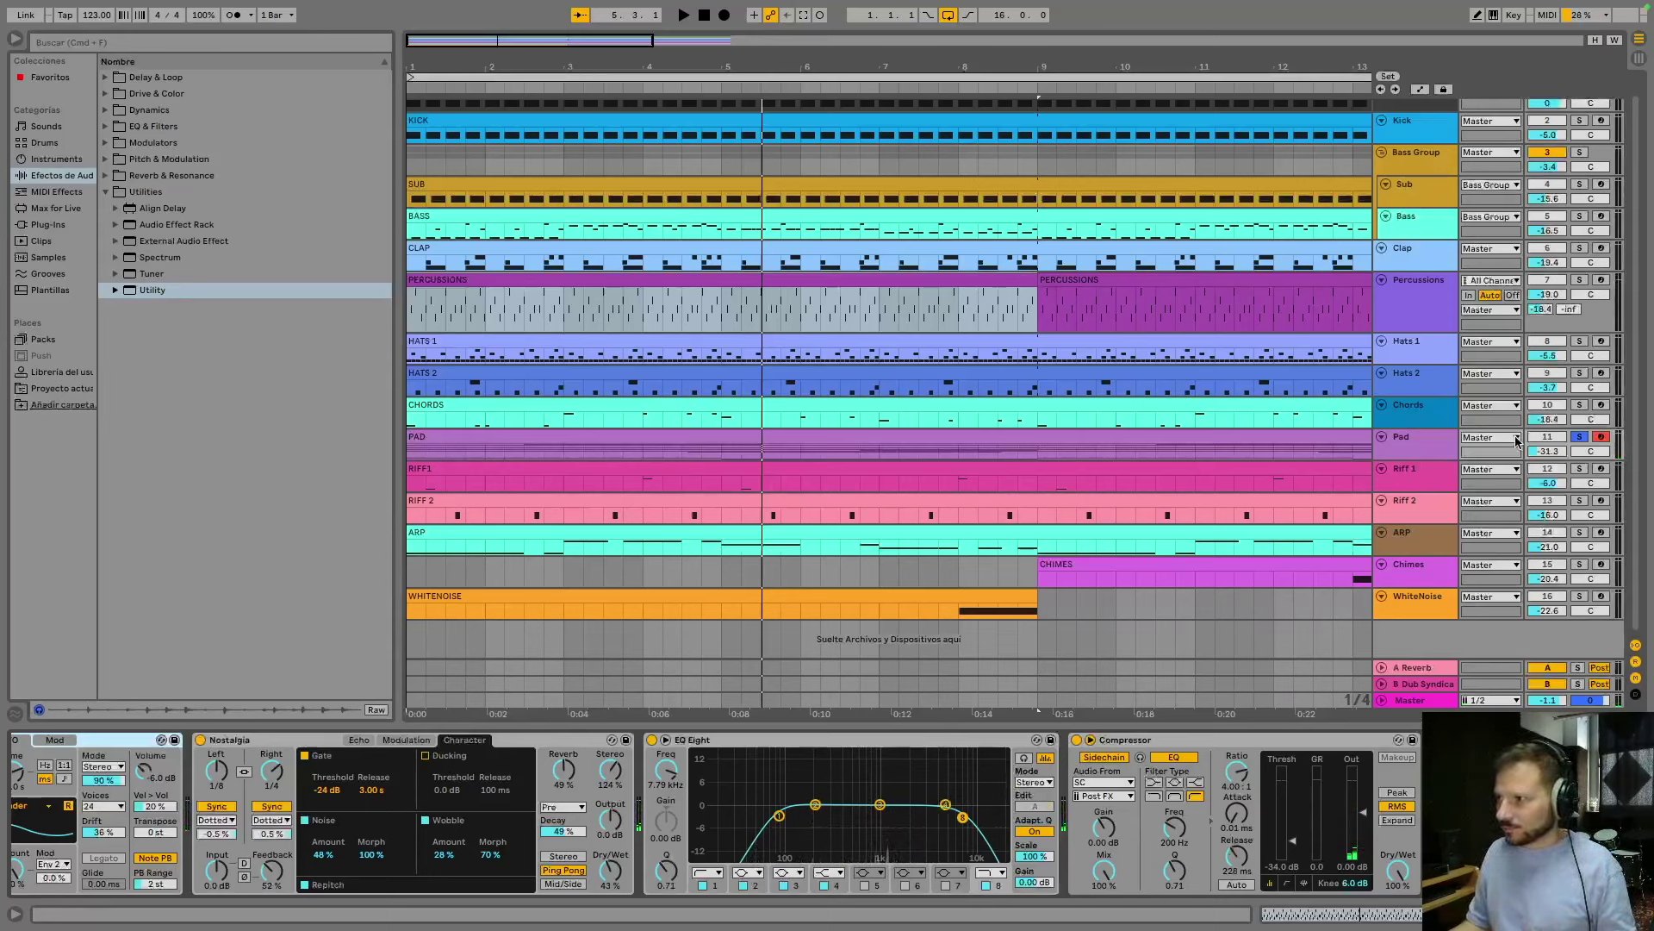
Solo the Riff 1 track, show its Jazz Master device chain and play it.
click(1577, 468)
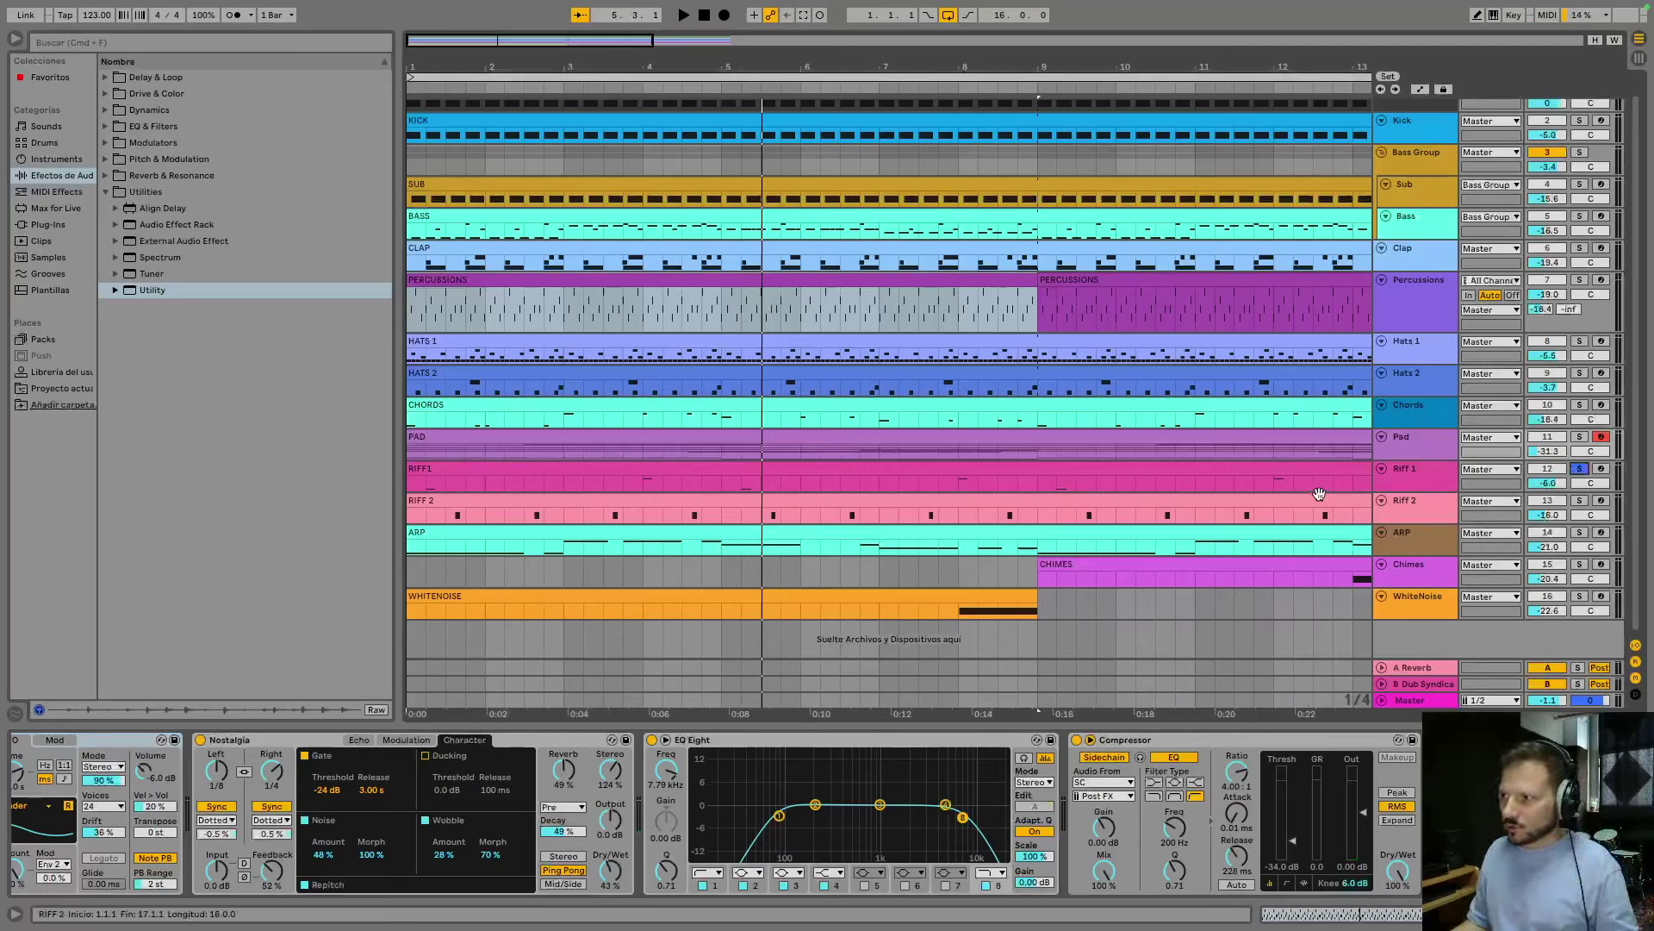
click(1409, 487)
key(space)
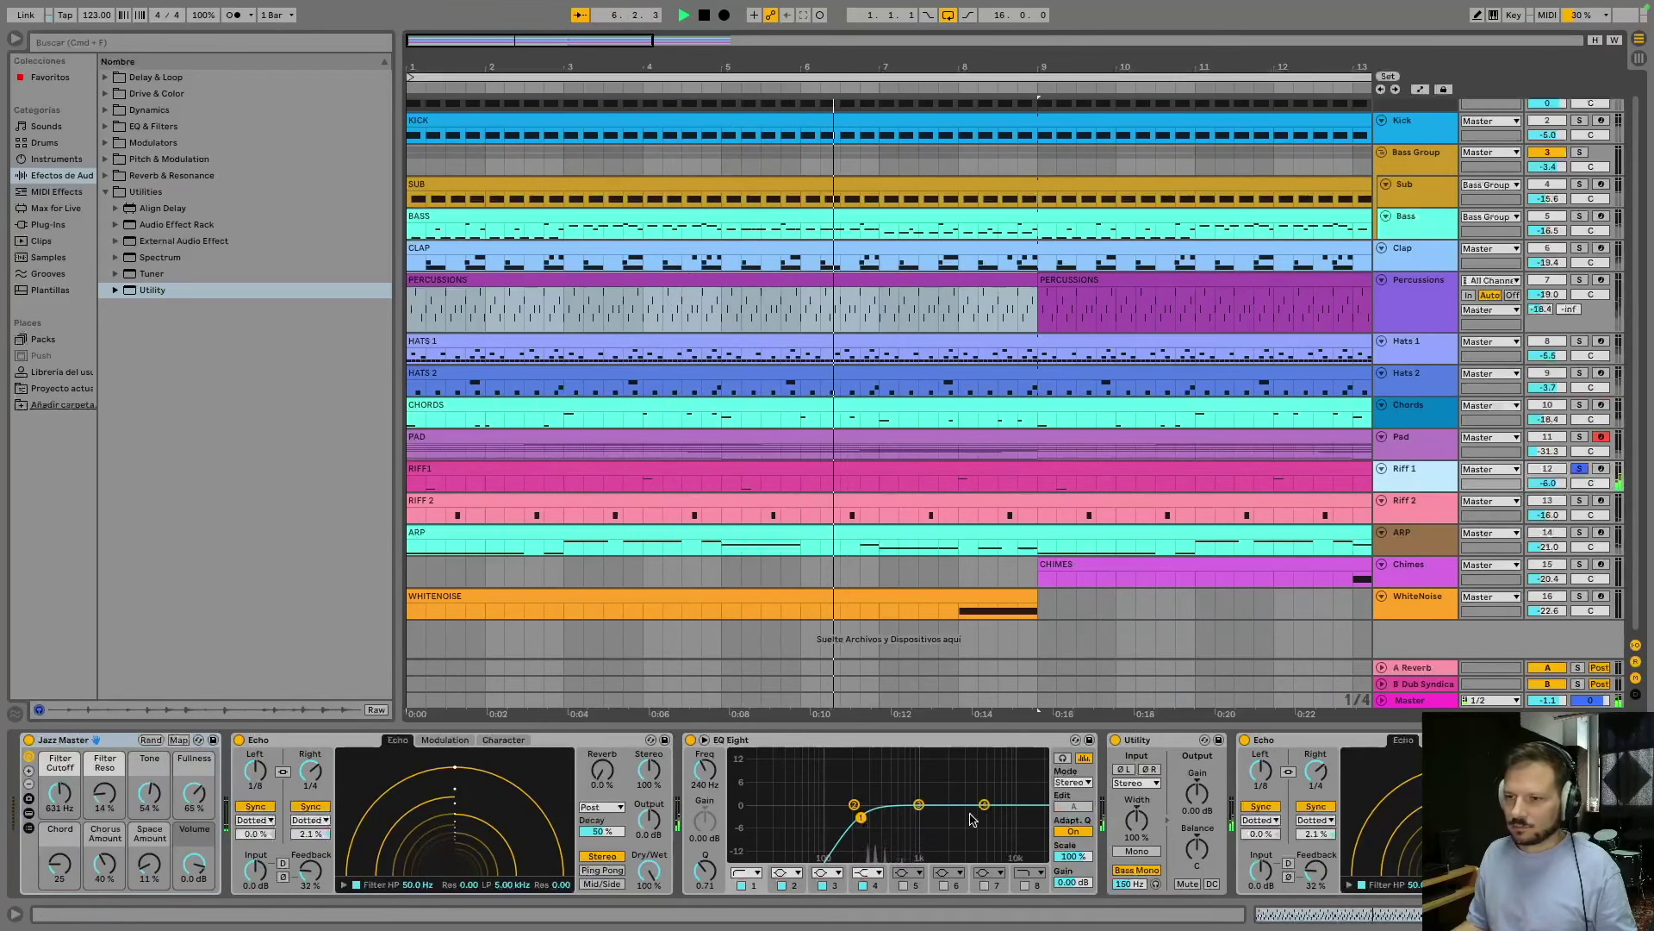
key(space)
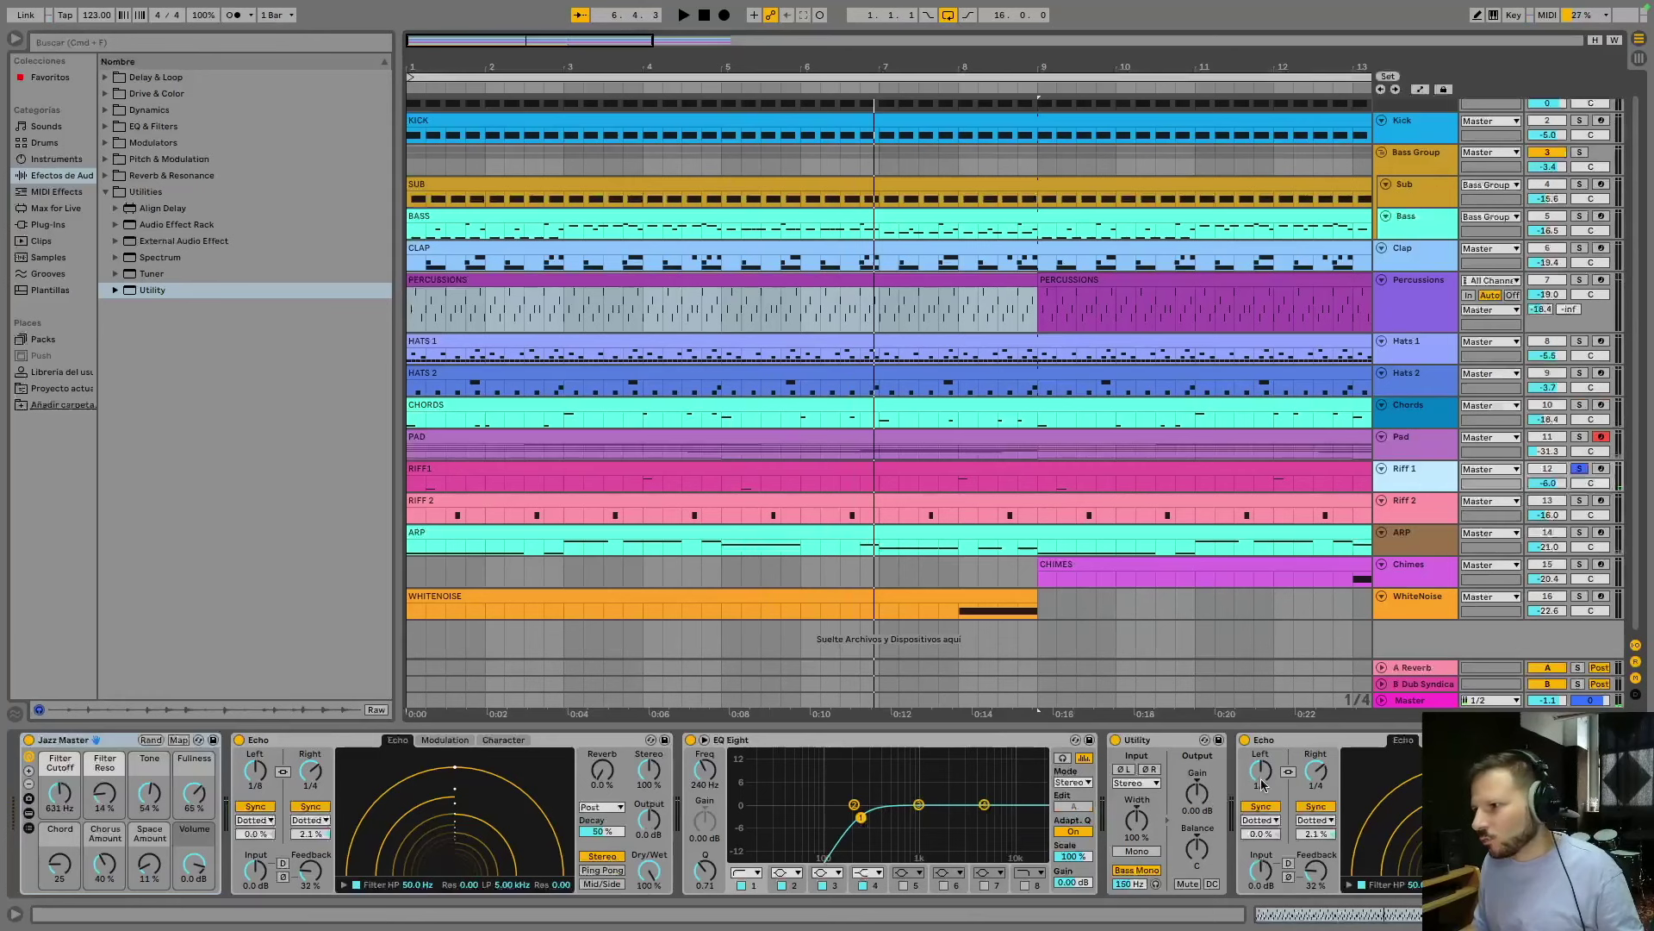
Delete the duplicate Echo and EQ Eight after the Utility on the Riff 1 track and play the result.
scroll(716, 815, right, 6)
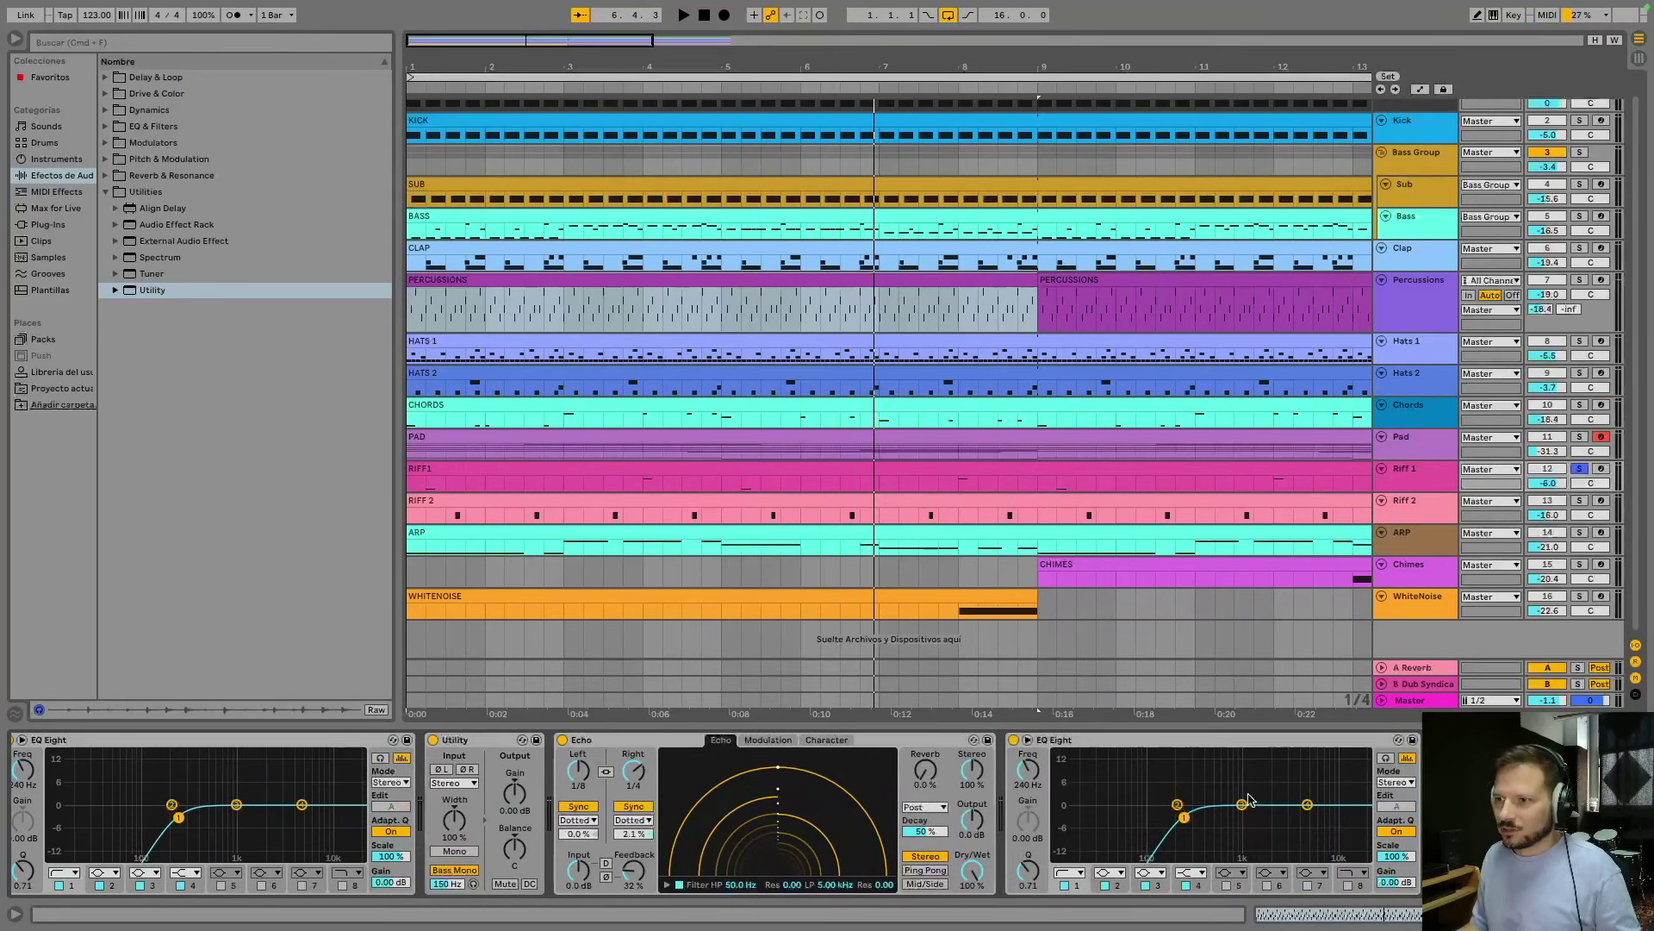
click(627, 748)
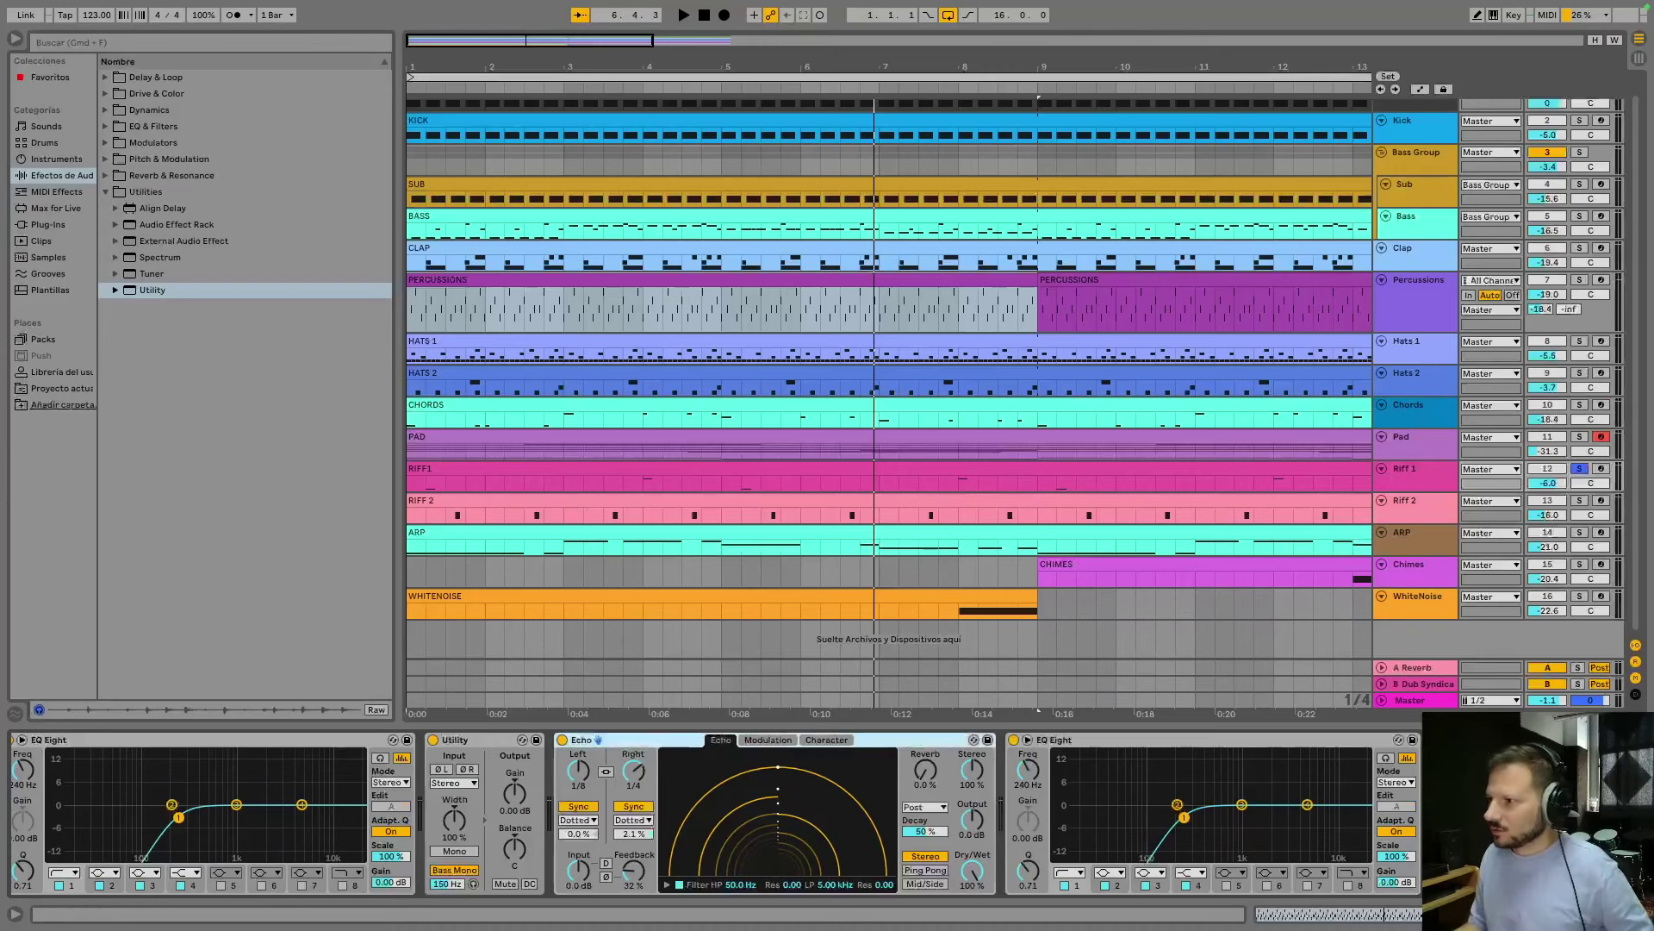
shift+click(1060, 739)
key(Delete)
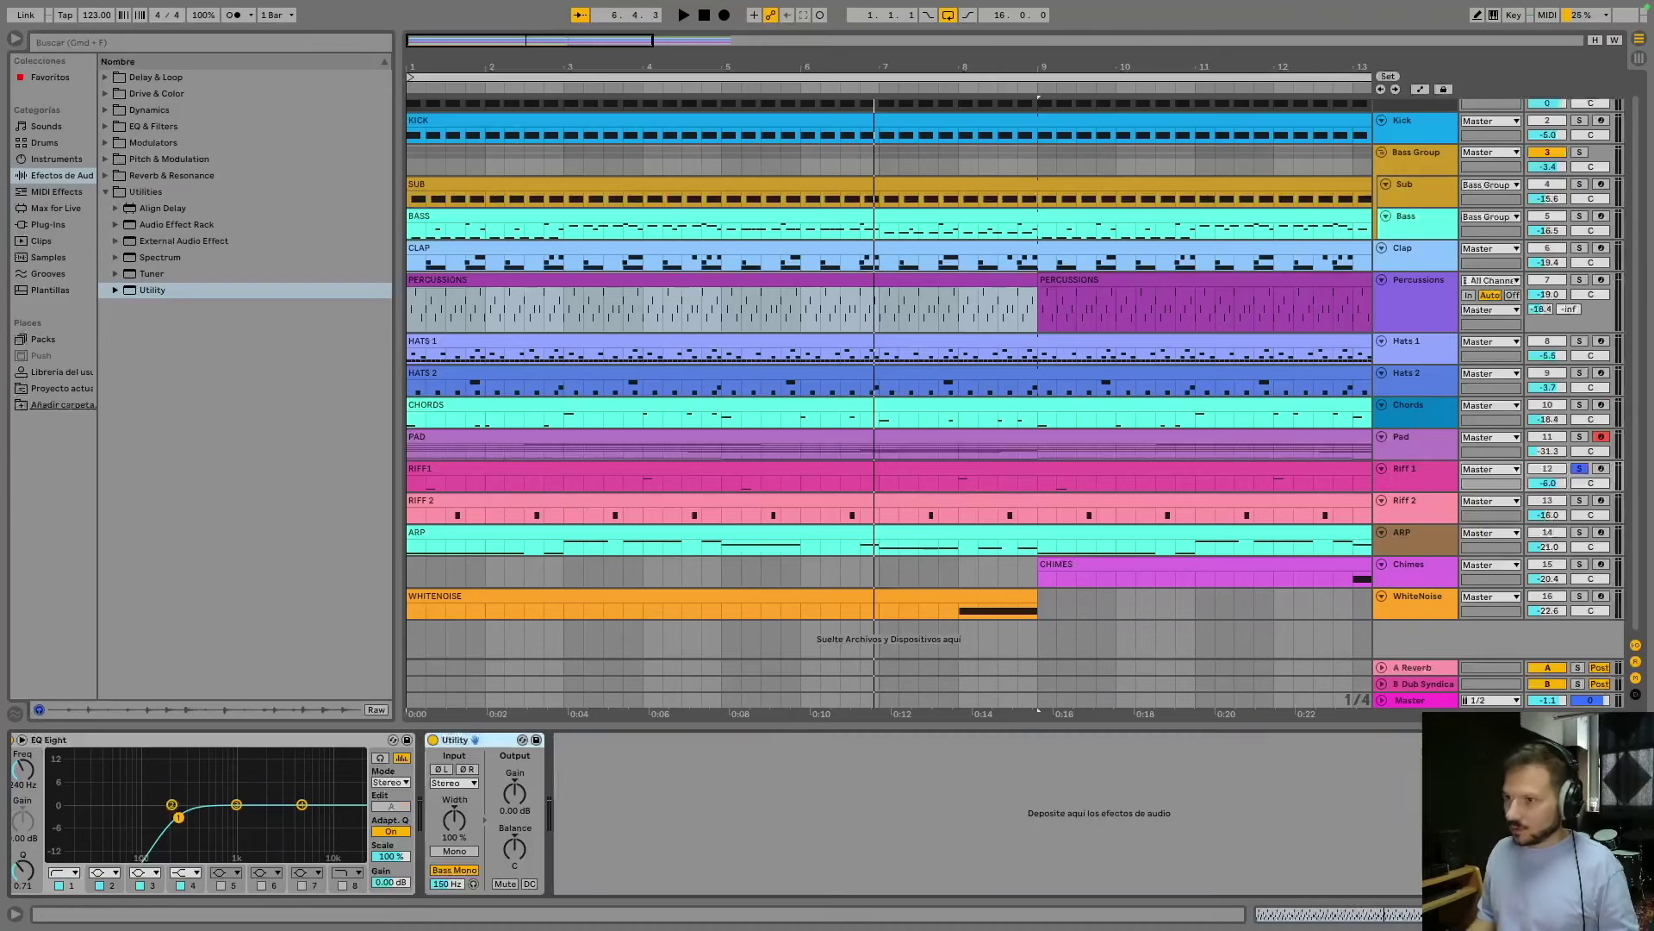
key(super+z)
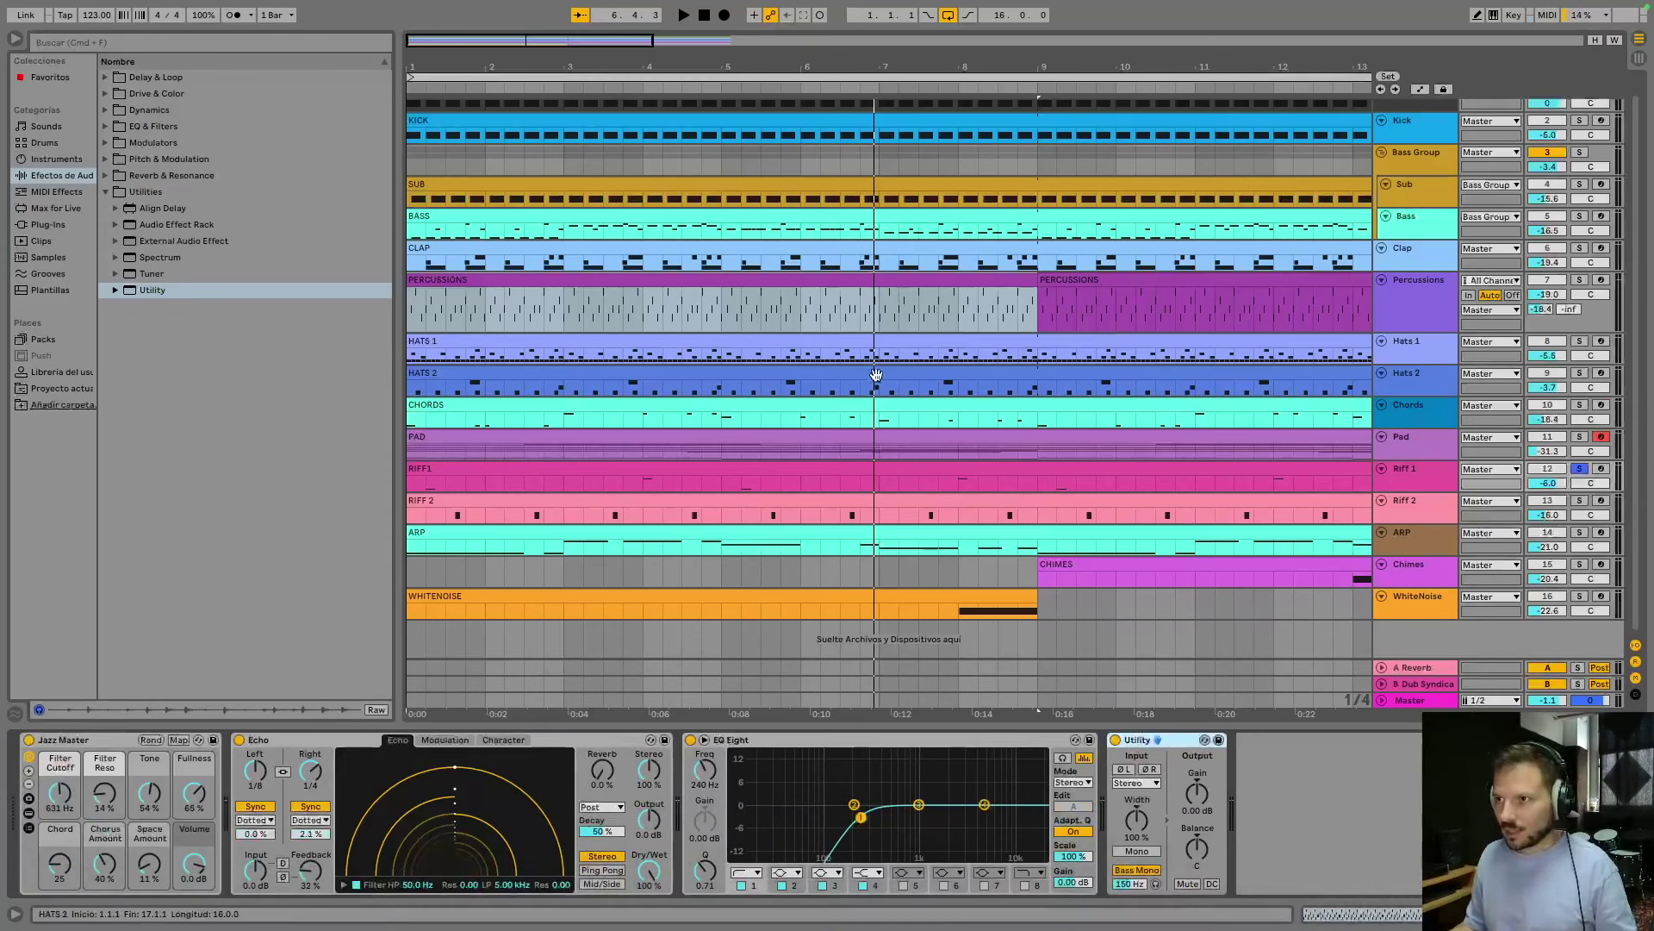
key(space)
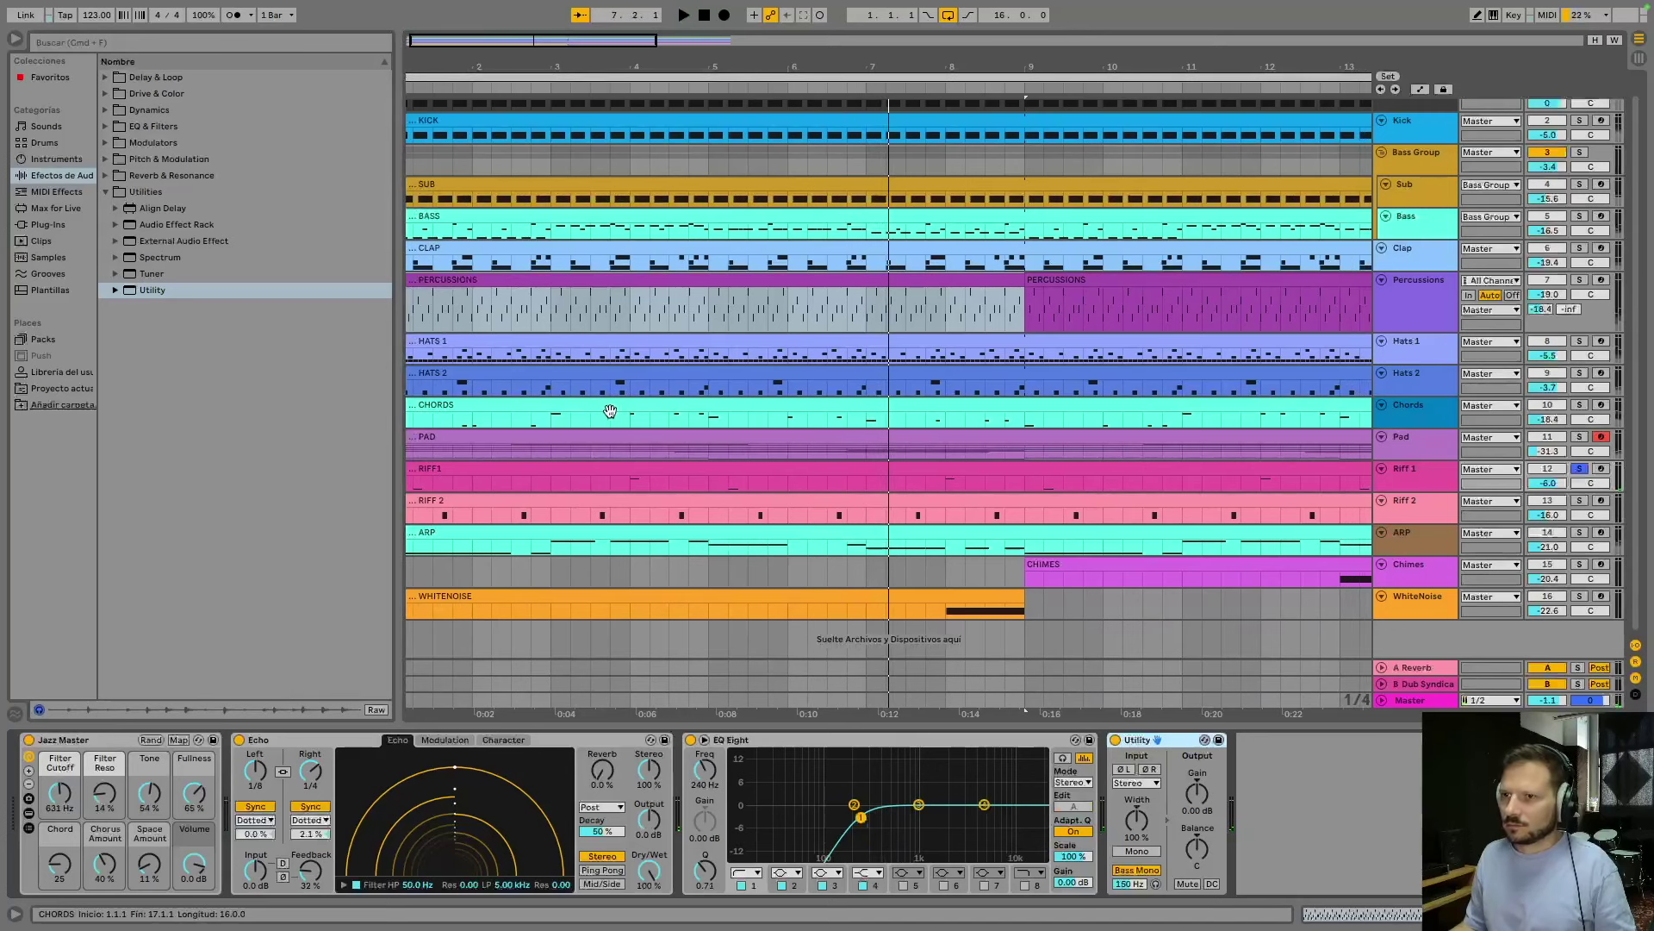
Examine the Riff 2 track's Wavetable synth: its second oscillator, modulation matrix and Env 2 and Env 3 envelopes.
click(1418, 503)
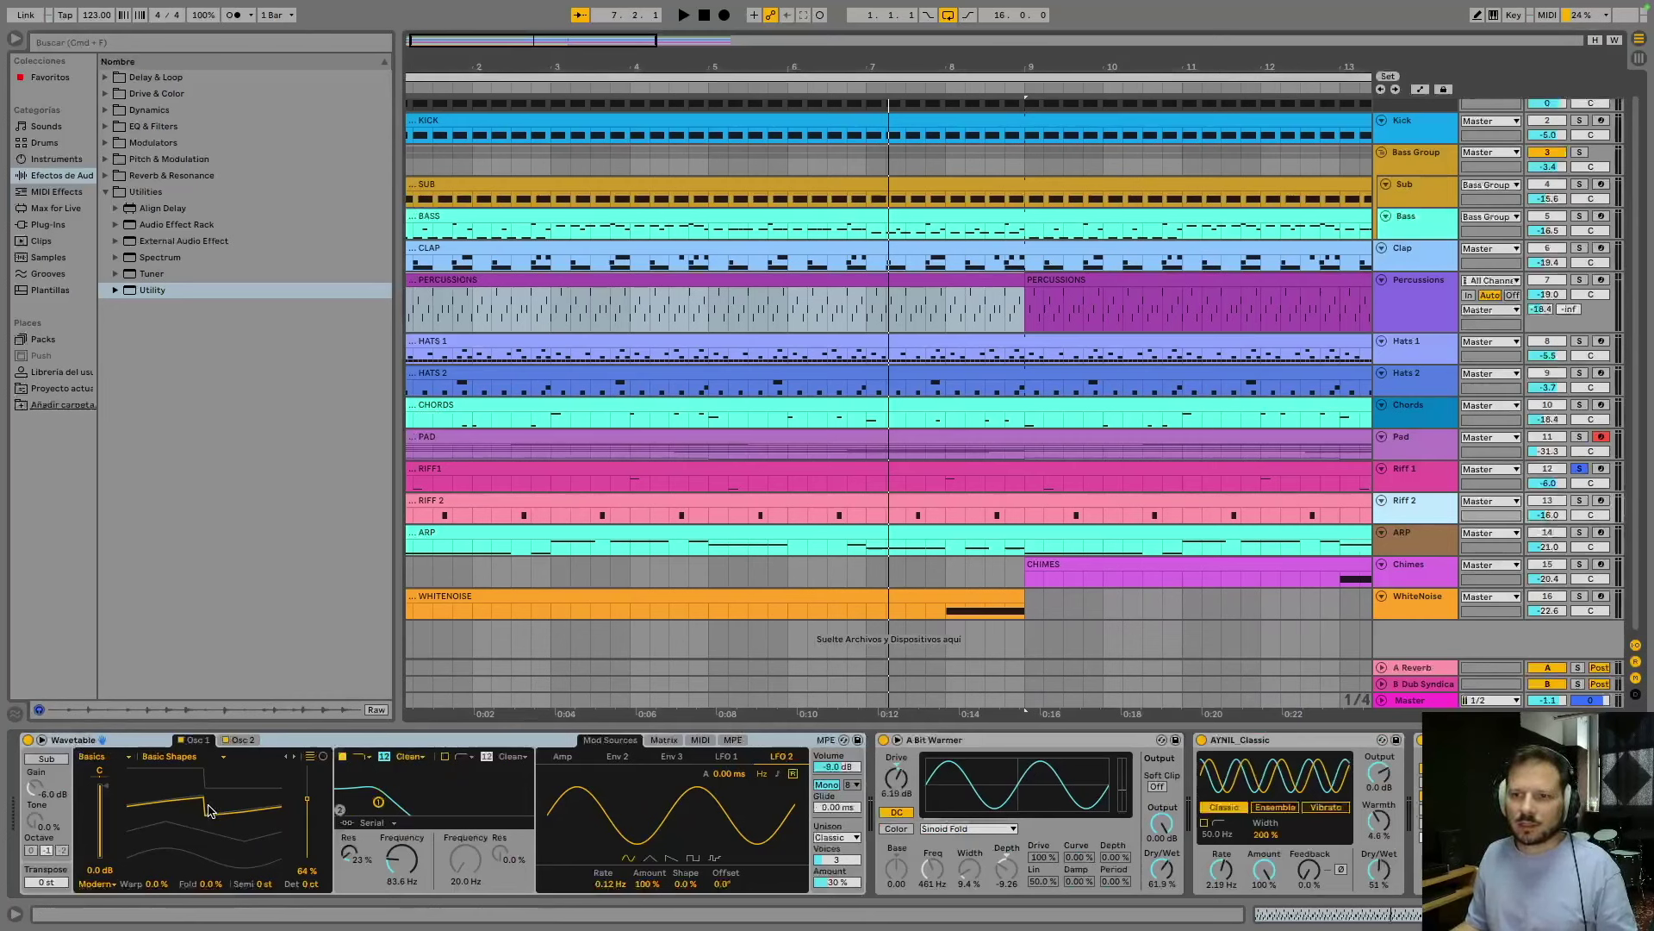
click(243, 739)
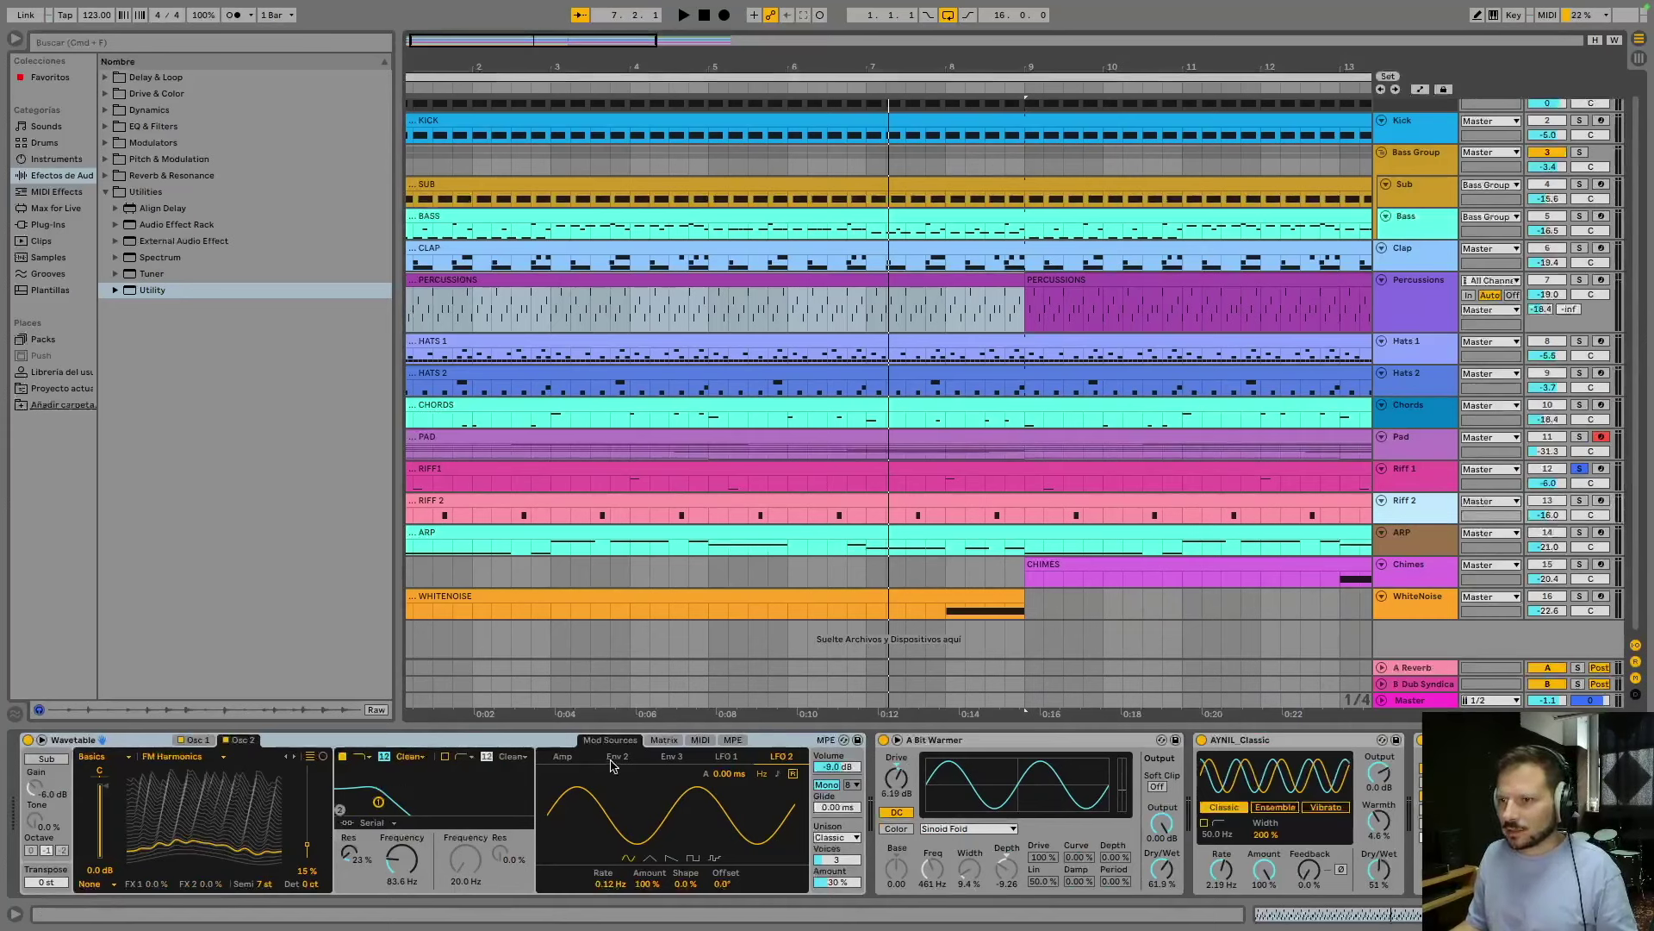
click(664, 742)
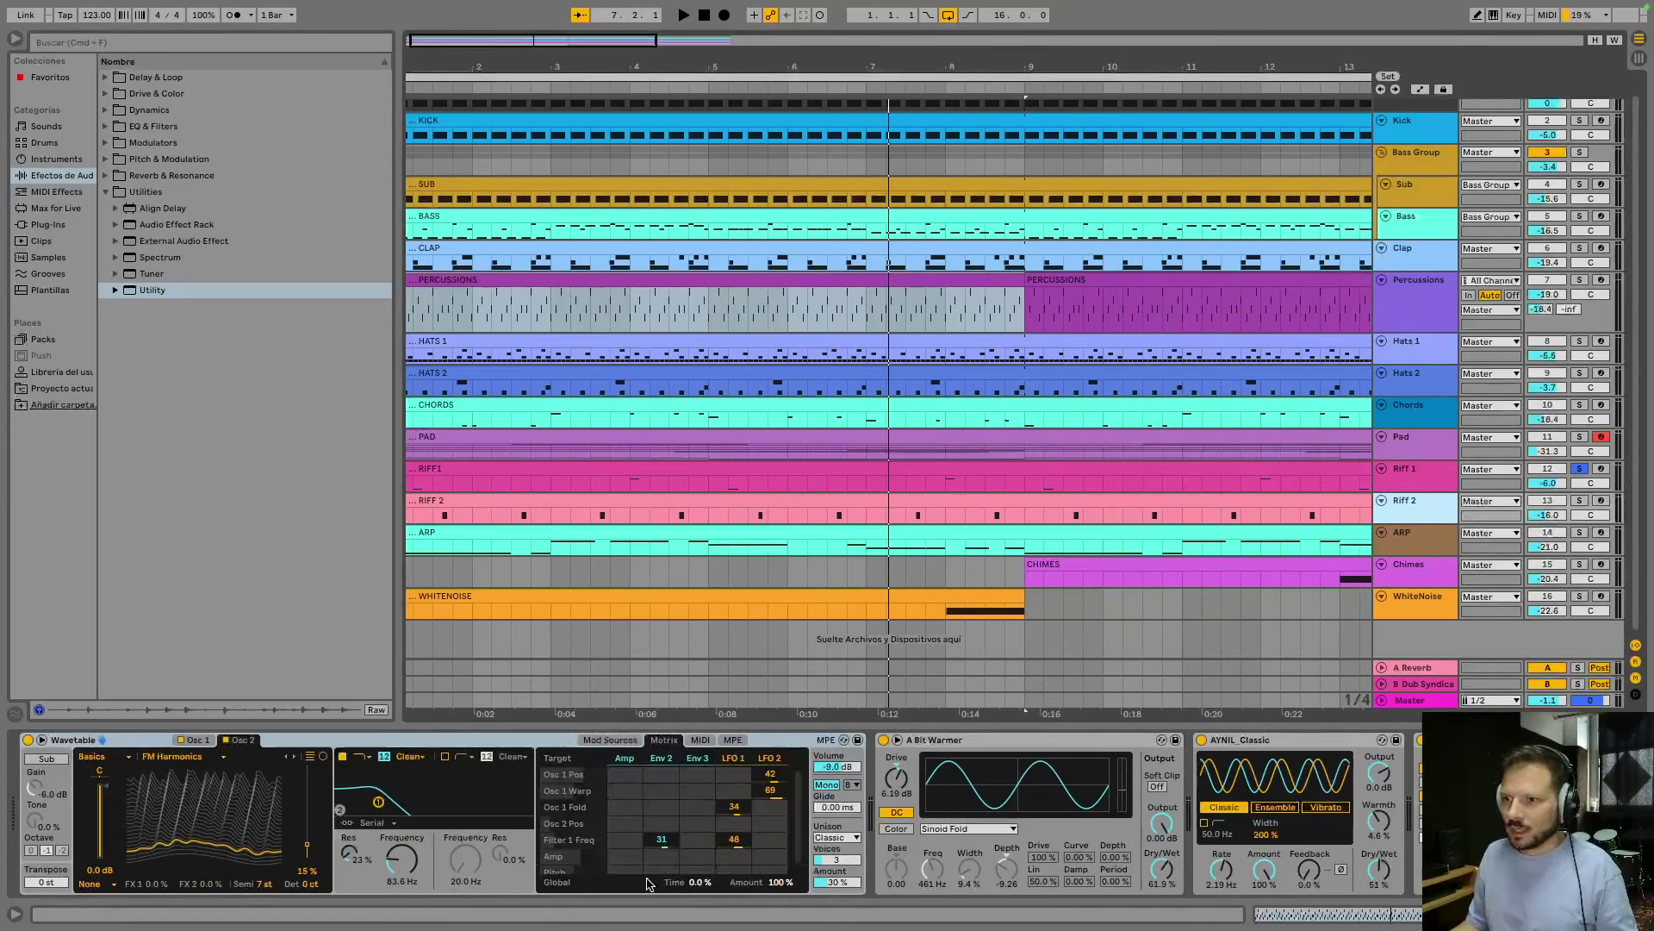
click(661, 758)
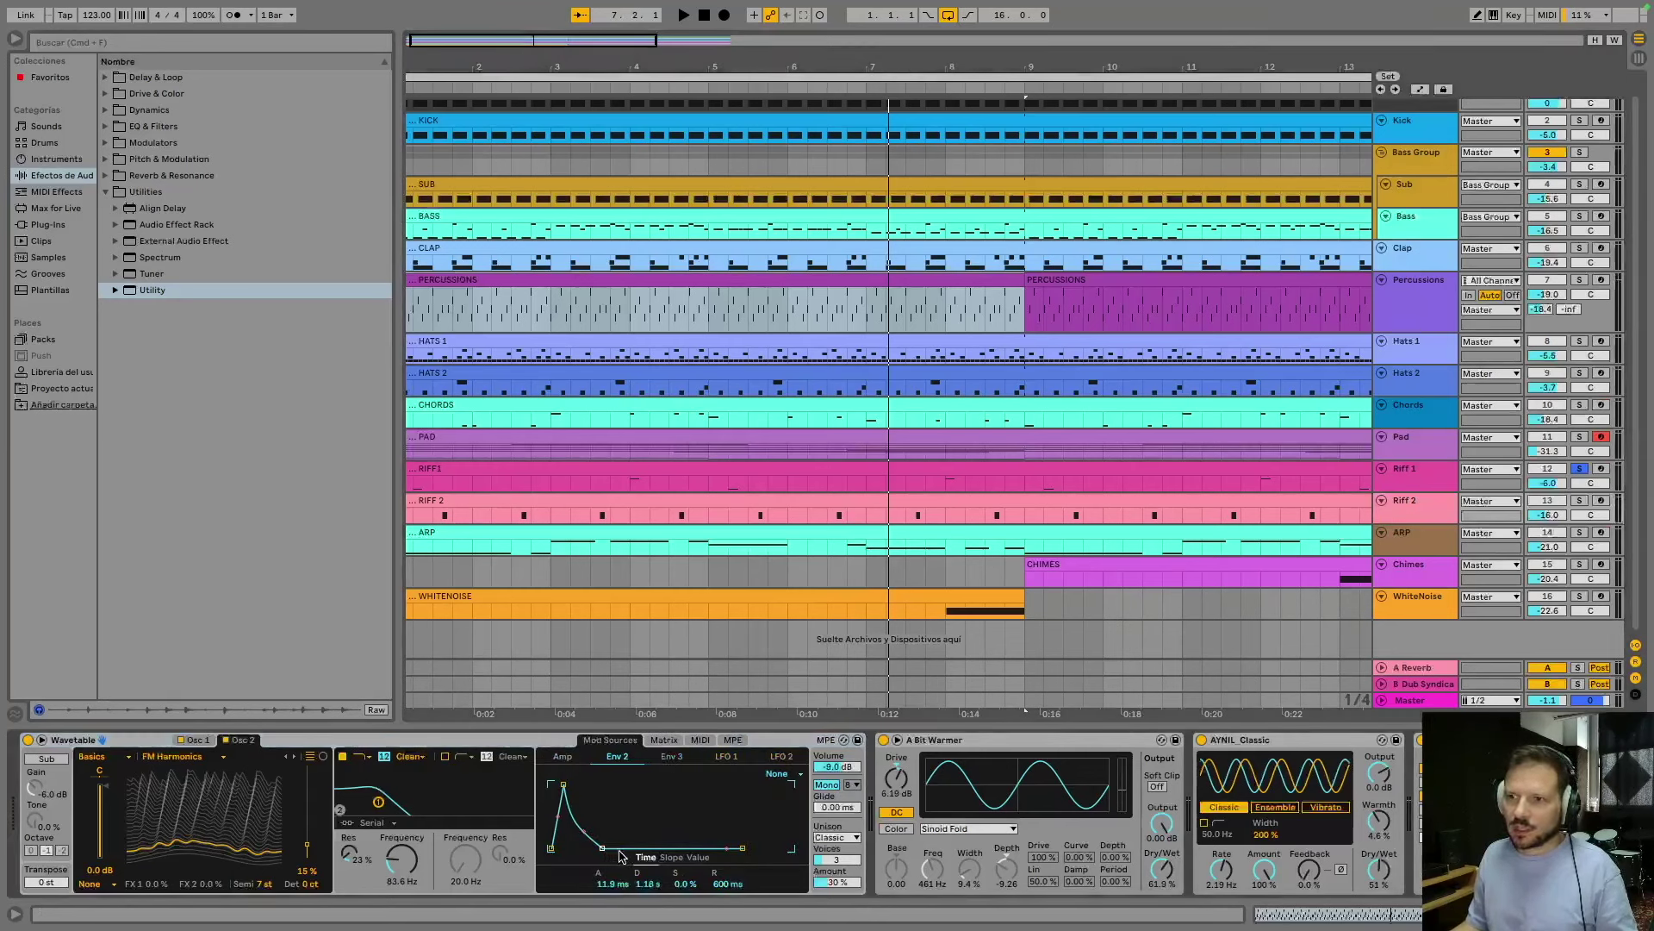
click(671, 756)
click(669, 740)
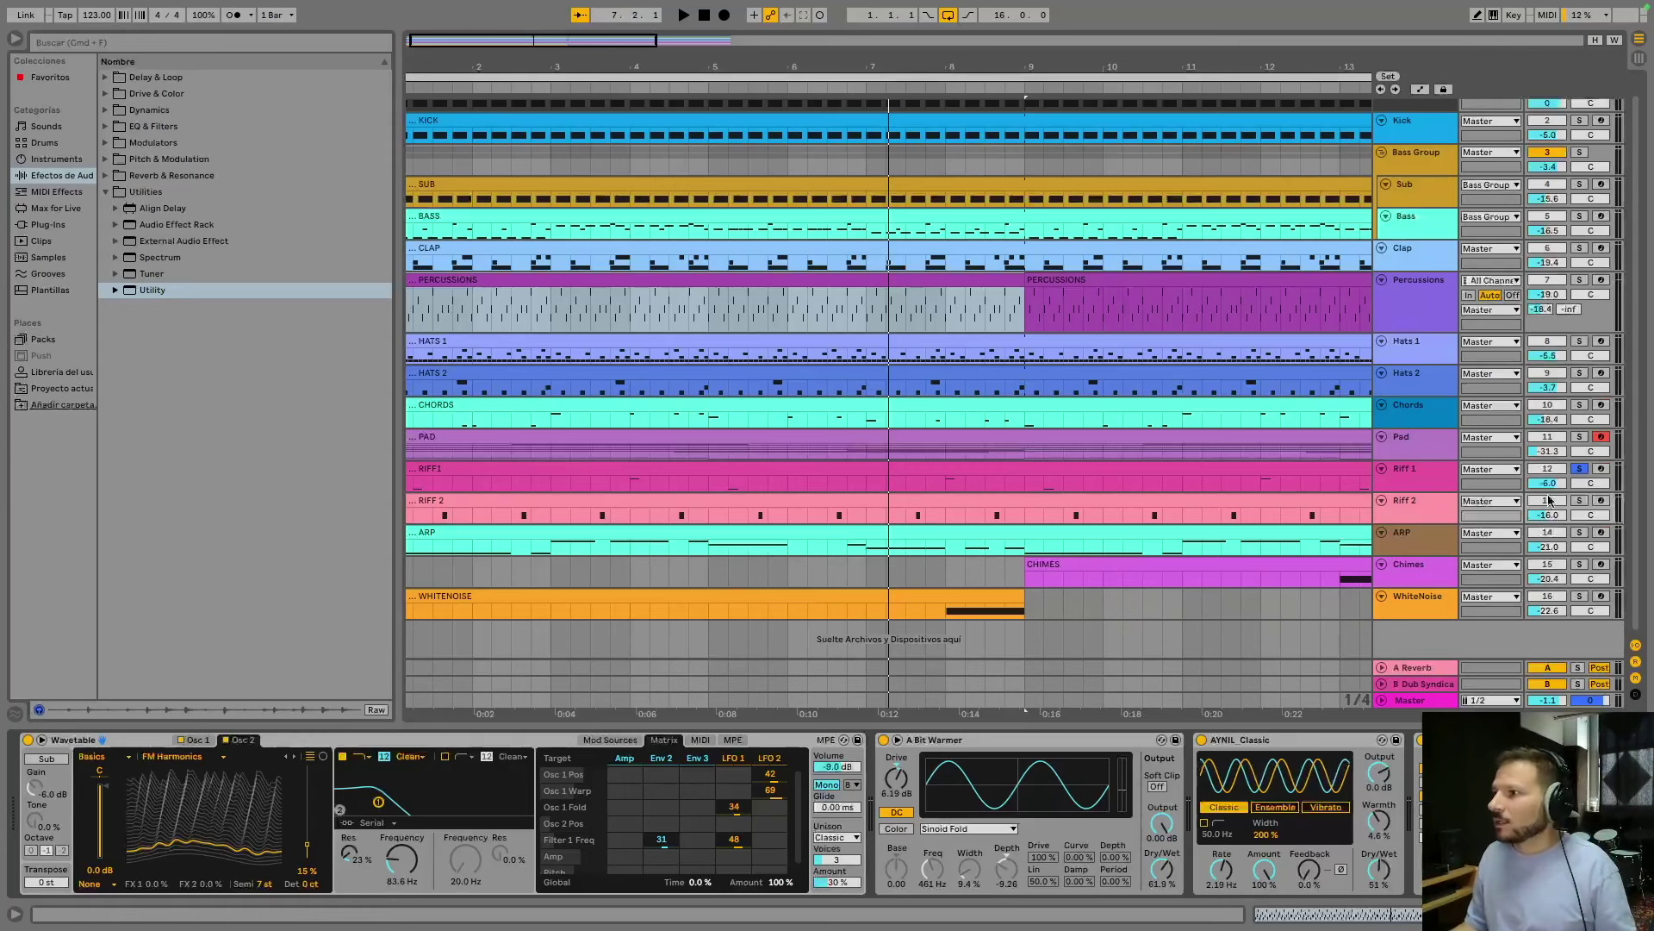
Arm Riff 1, solo and arm Riff 2, and examine Riff 2's effects from A Bit Warmer through AYNIL Classic and Delay to EQ Eight.
click(1605, 472)
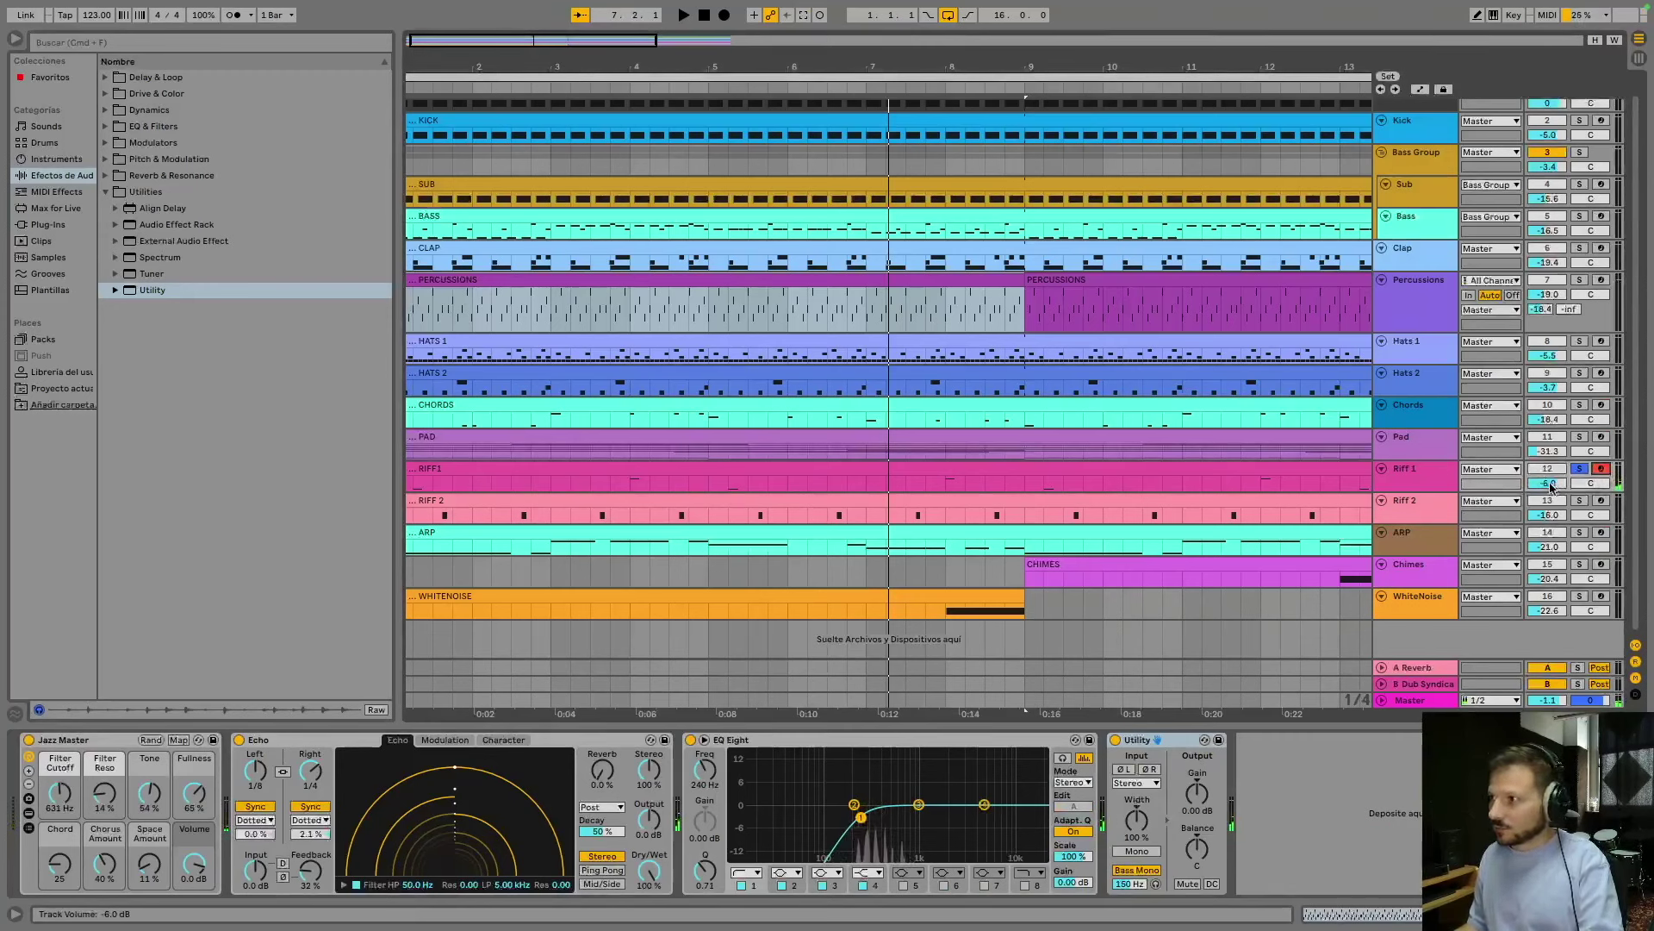
click(1603, 503)
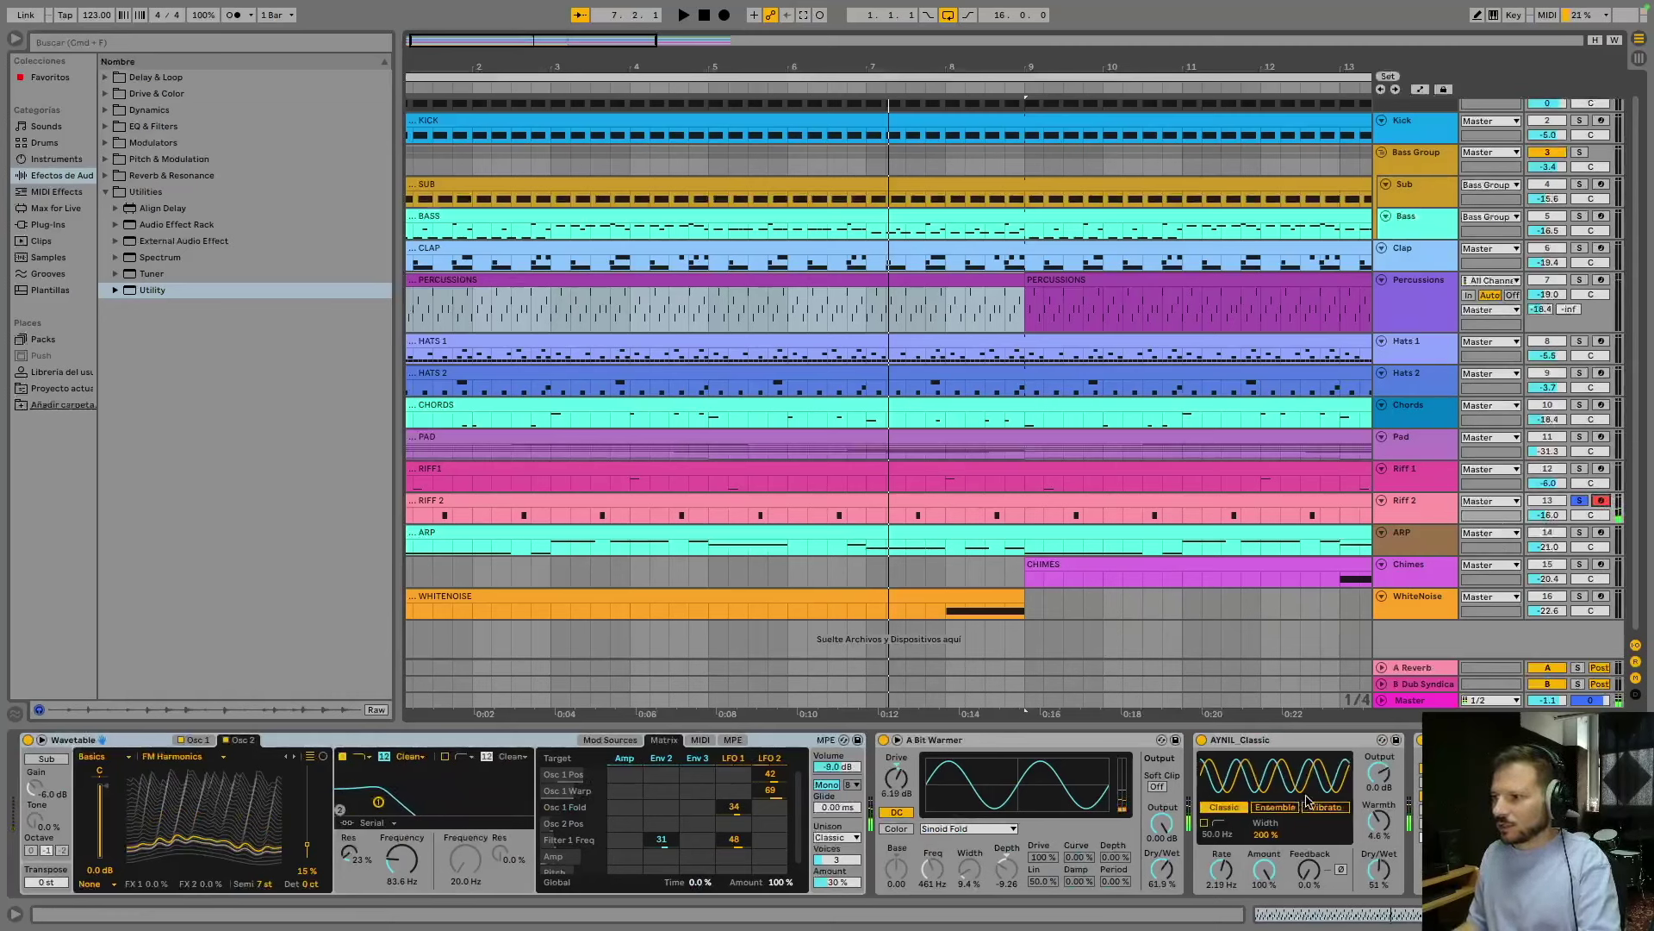
scroll(715, 815, right, 5)
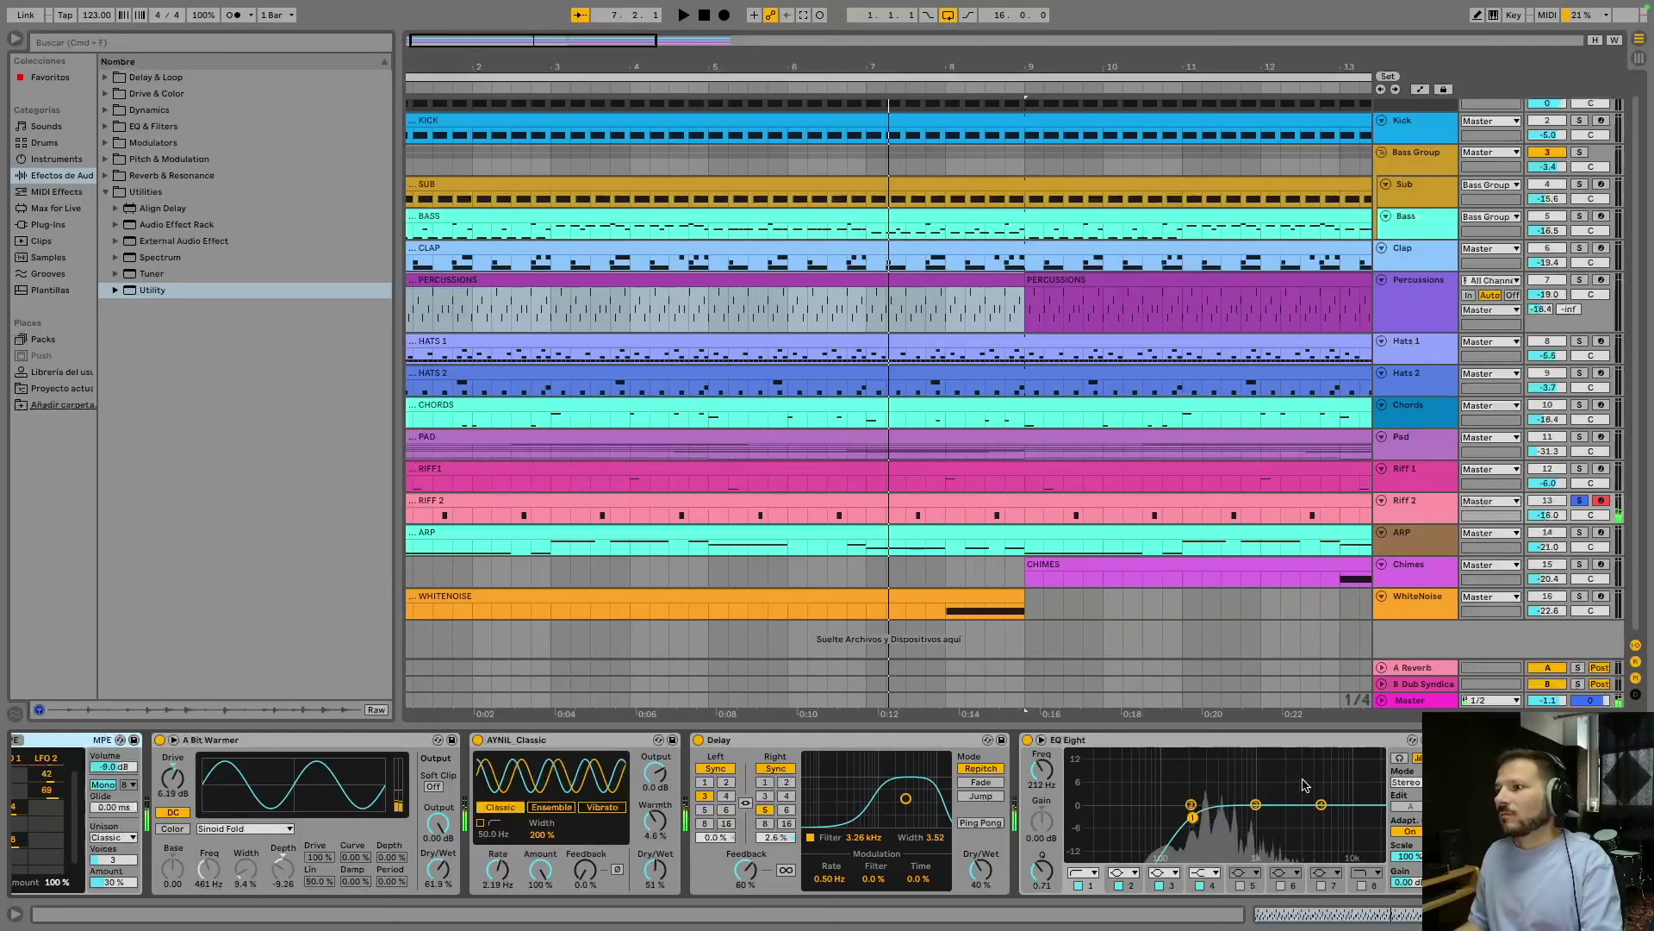
Solo and arm the ARP and Chimes tracks in turn, showing each one's device chain and playing its sound.
click(1442, 543)
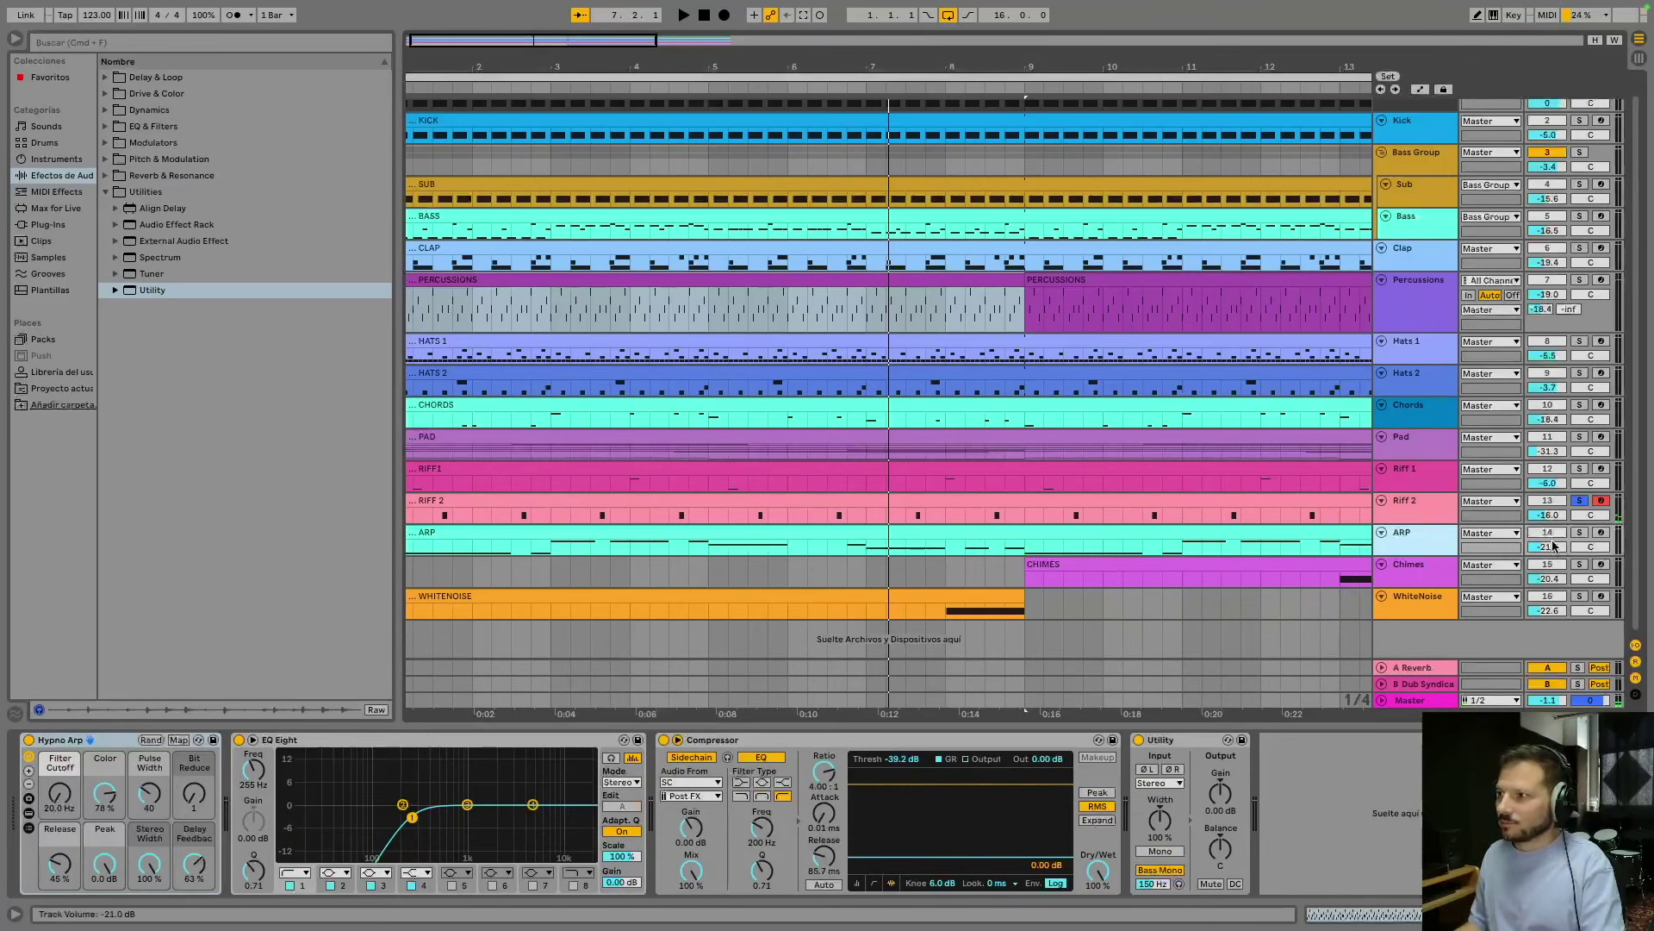
click(1579, 533)
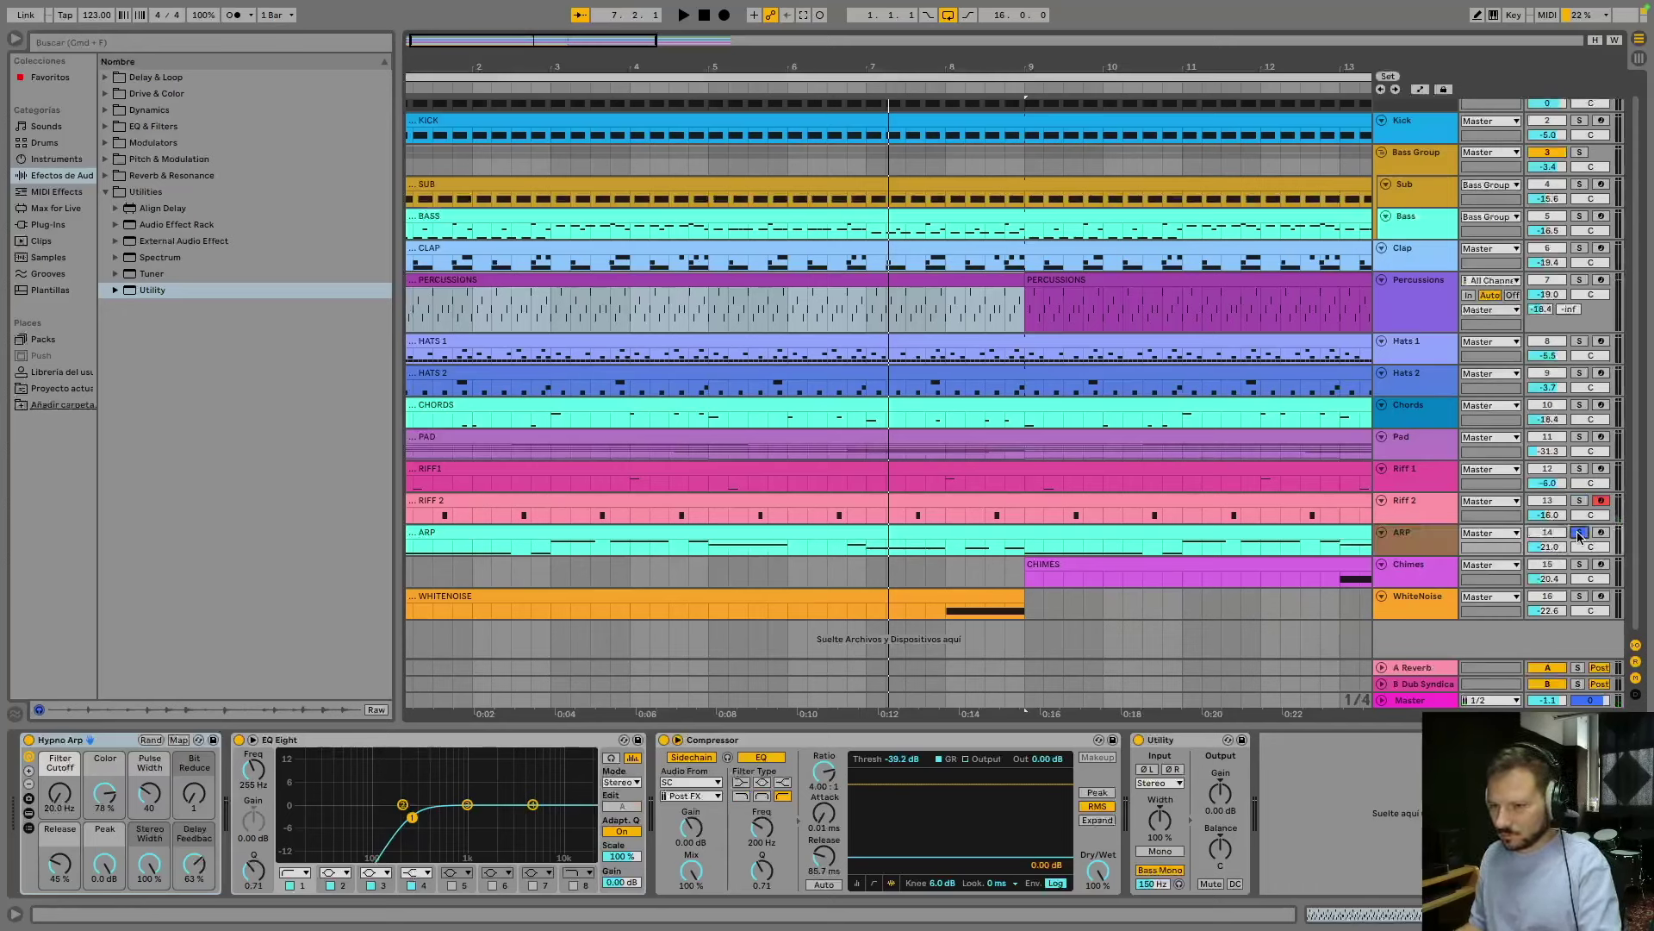
click(1600, 533)
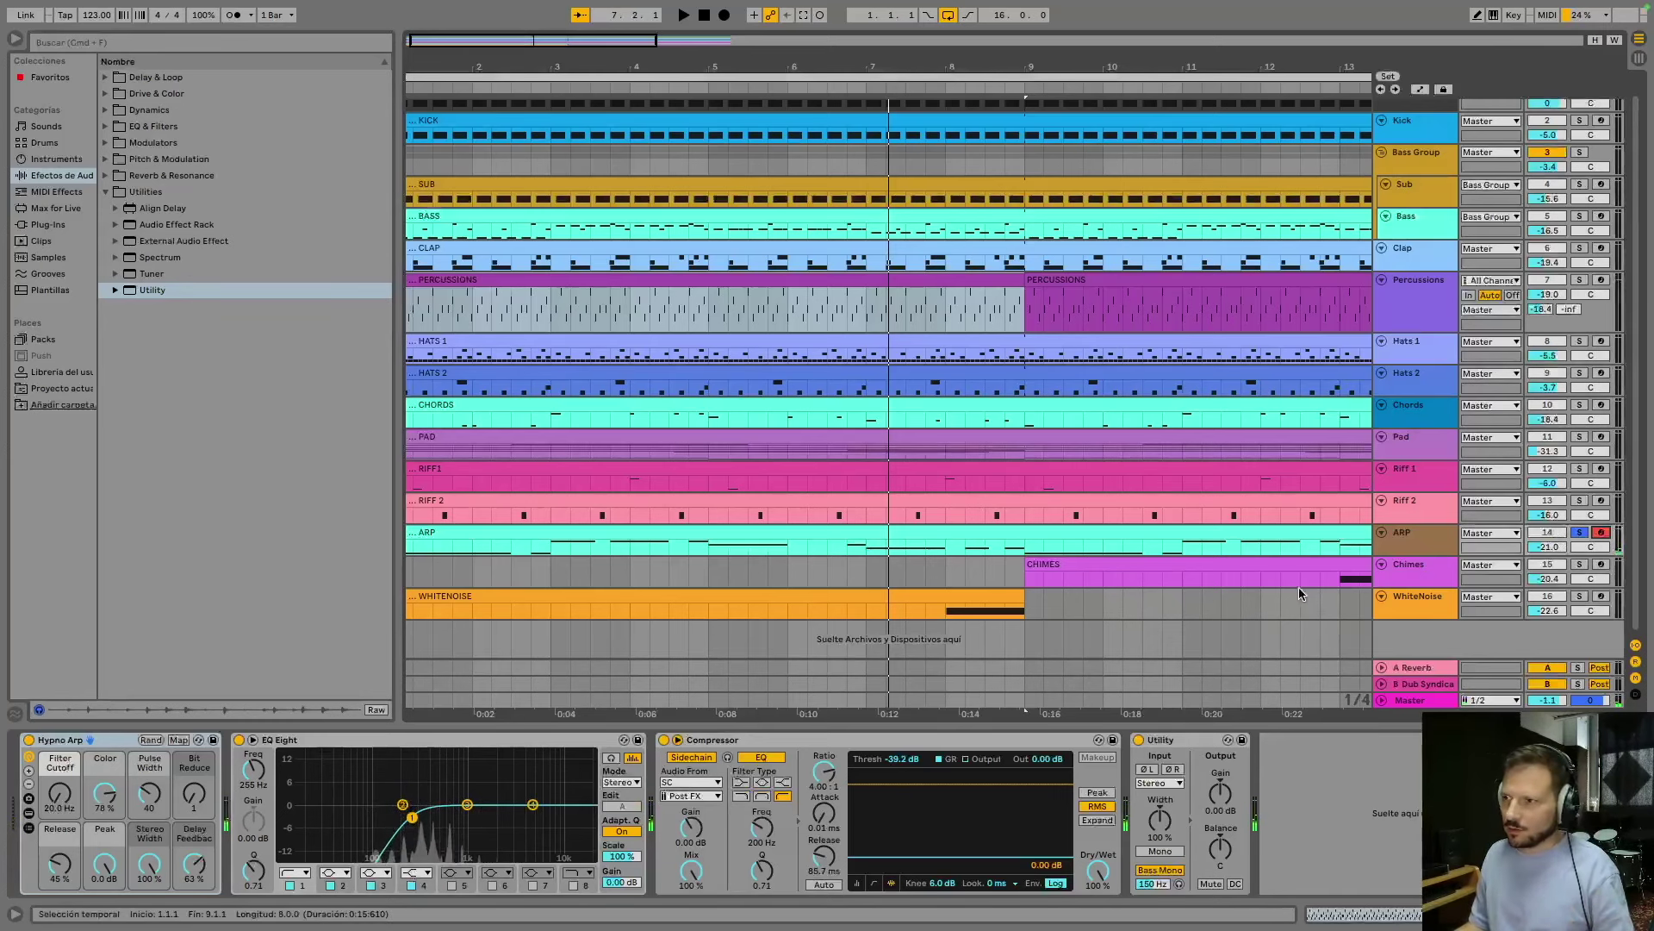
click(1410, 580)
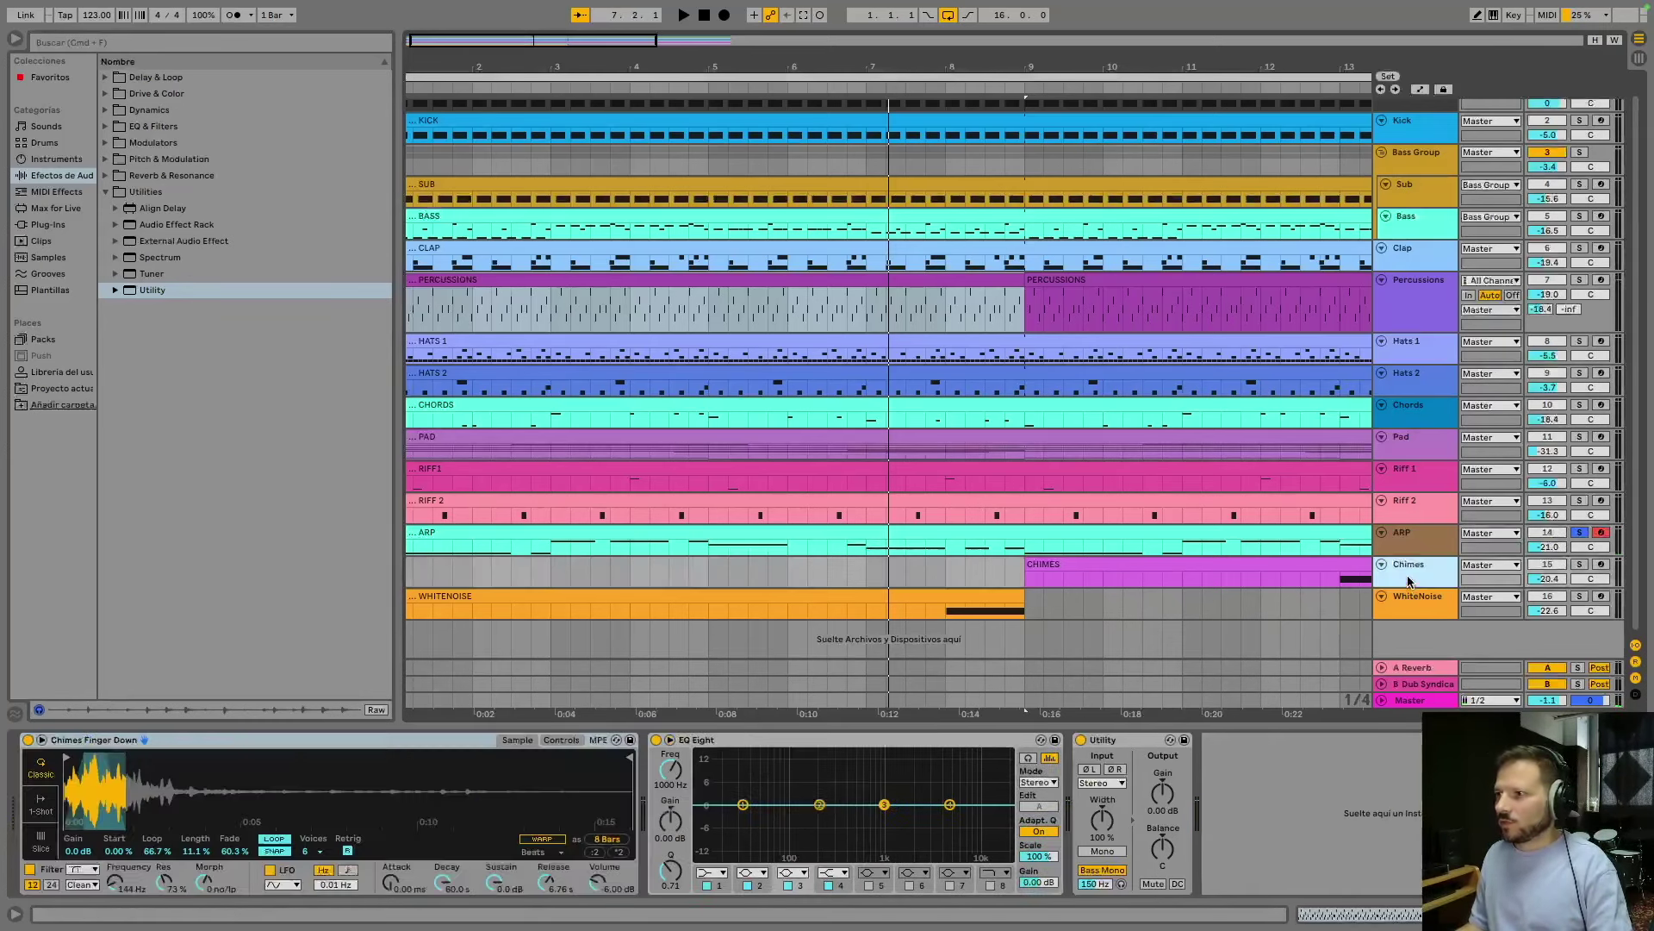
click(1582, 565)
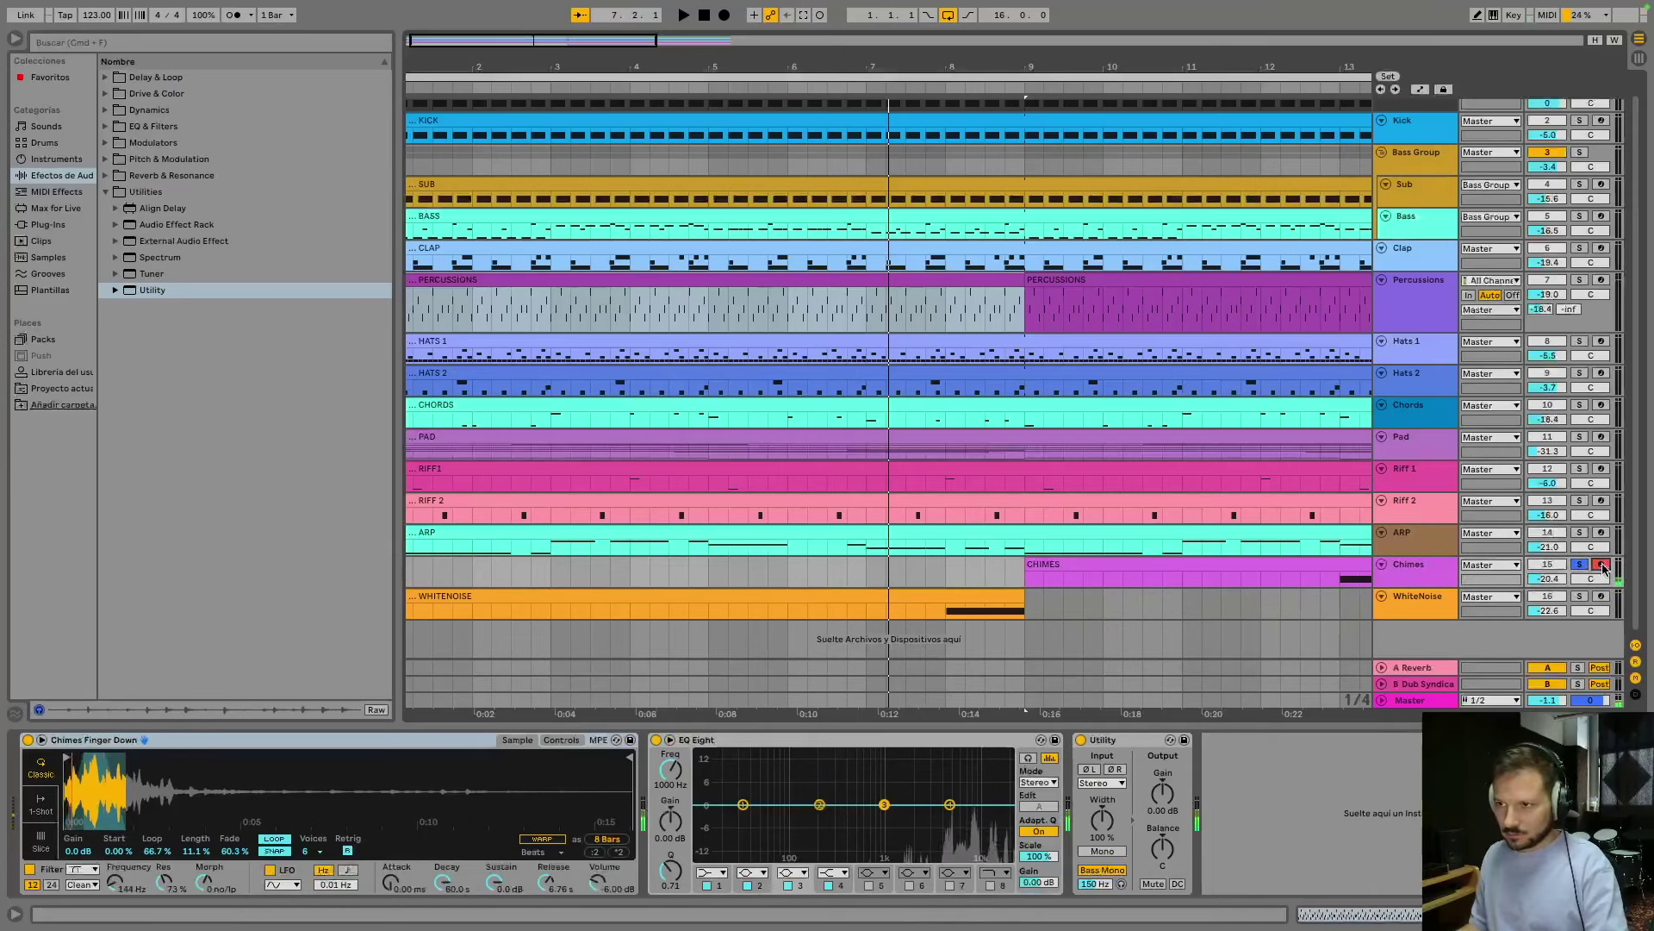
Solo and arm the WhiteNoise track and examine its Operator, Delay Syndicate and Analog Triplet Dub devices.
click(1601, 598)
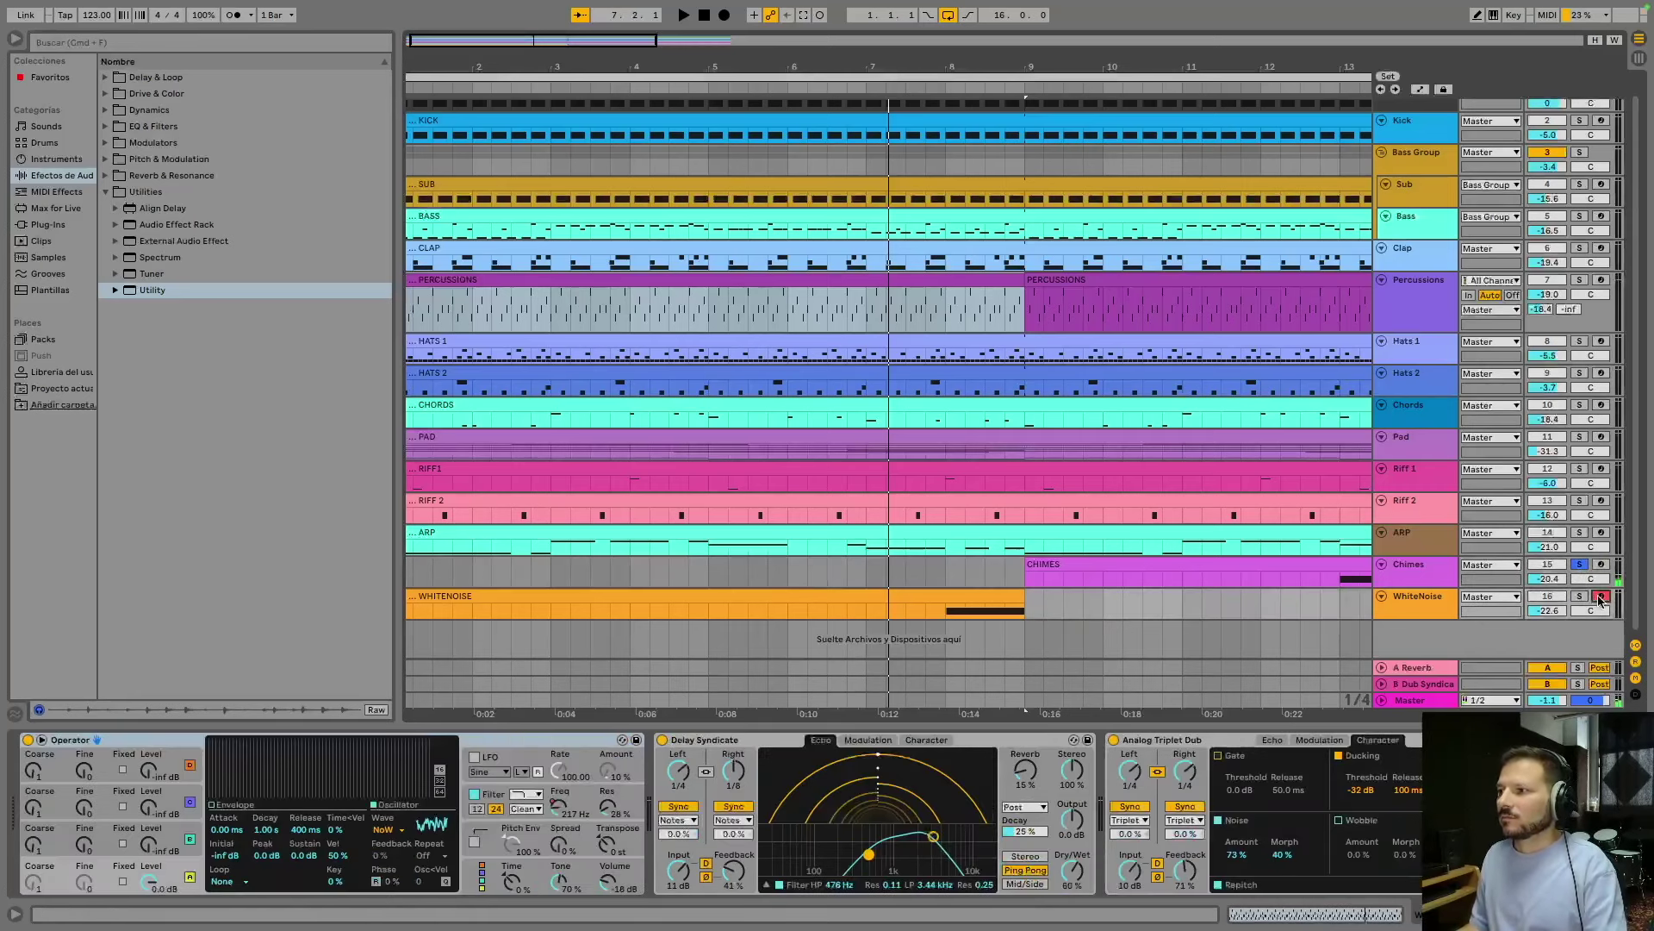
click(1583, 596)
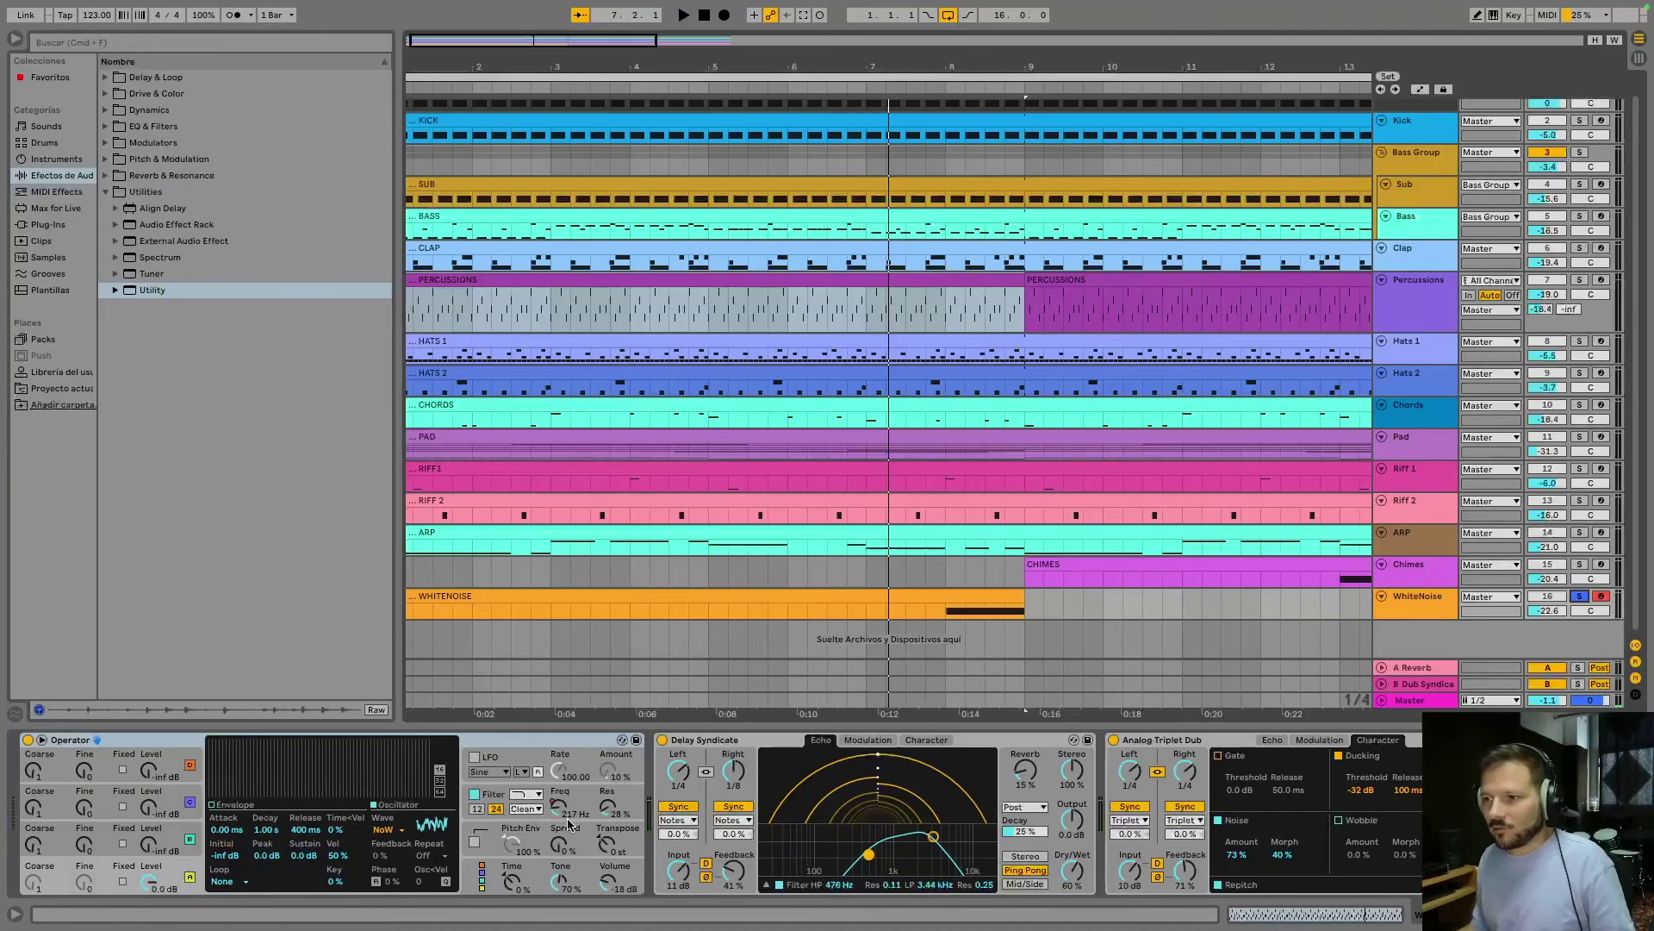
scroll(716, 815, right, 8)
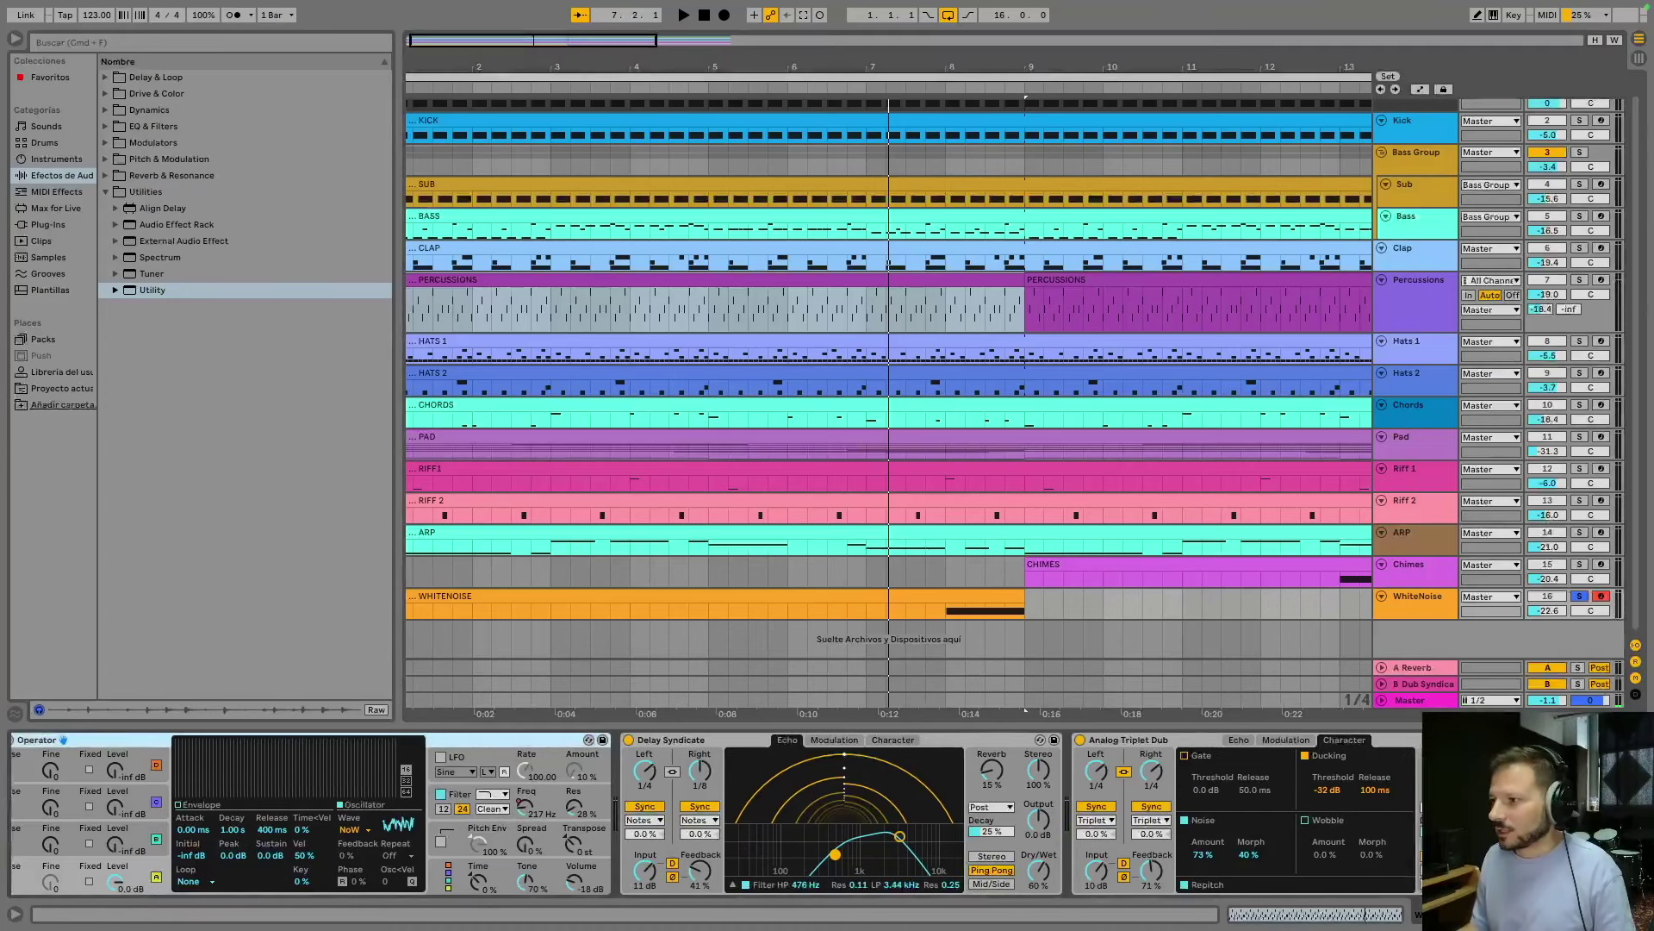
scroll(716, 815, left, 8)
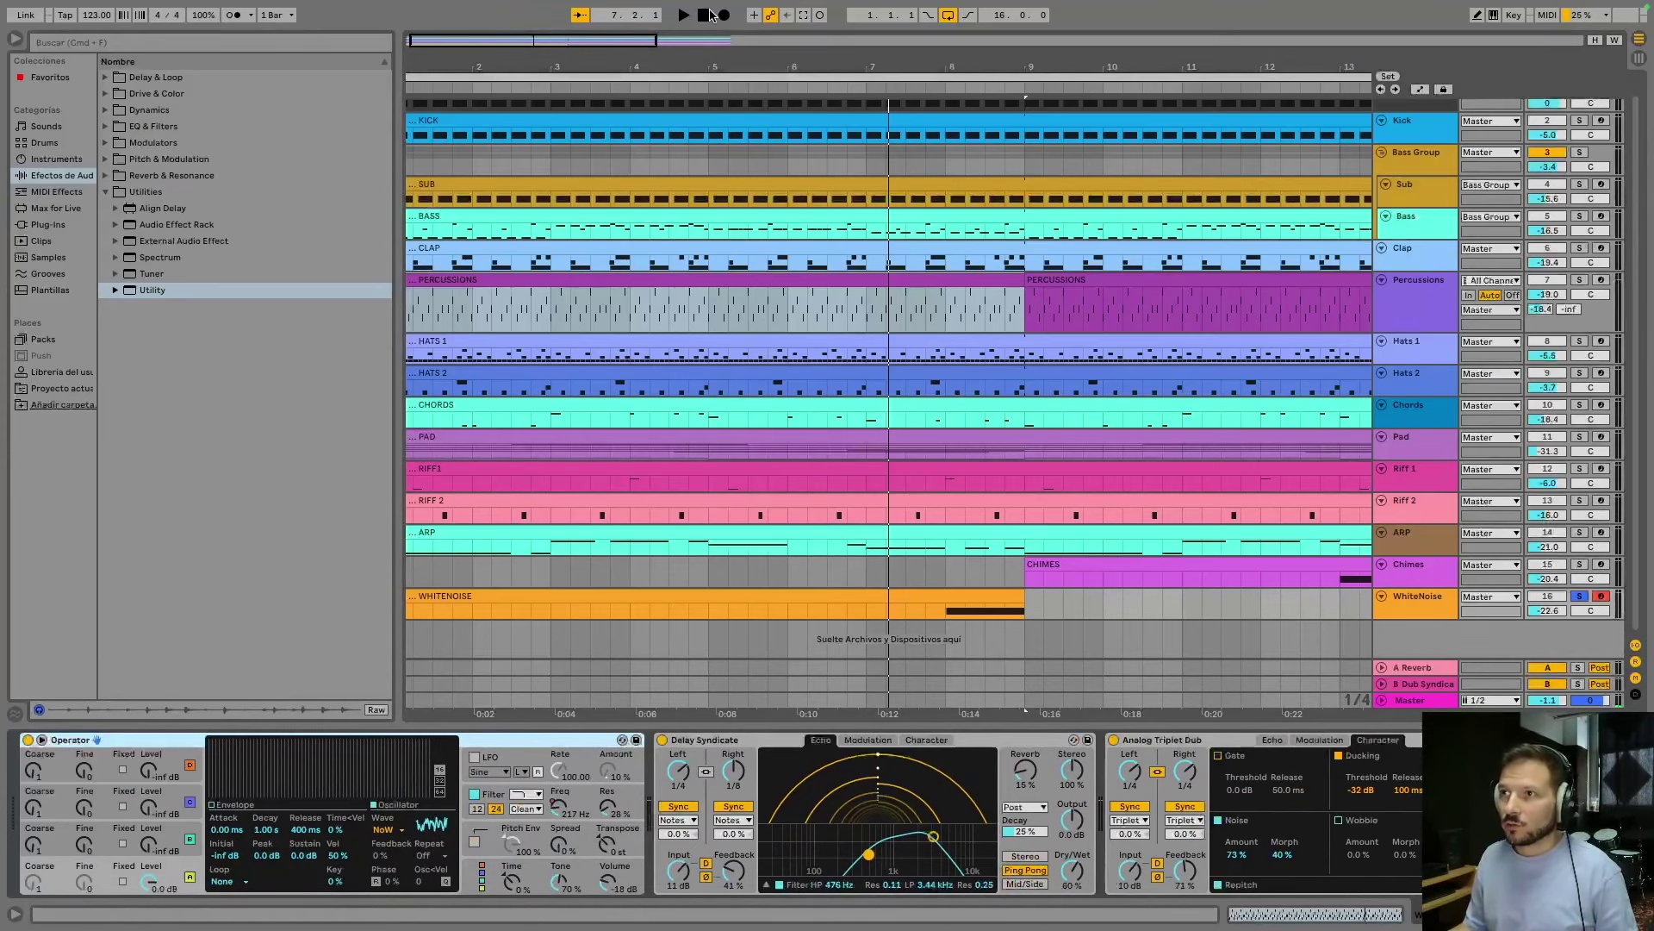
Unsolo the WhiteNoise track and play the full arrangement from bar 1 through its end, stopping once it loops back.
click(707, 15)
click(685, 15)
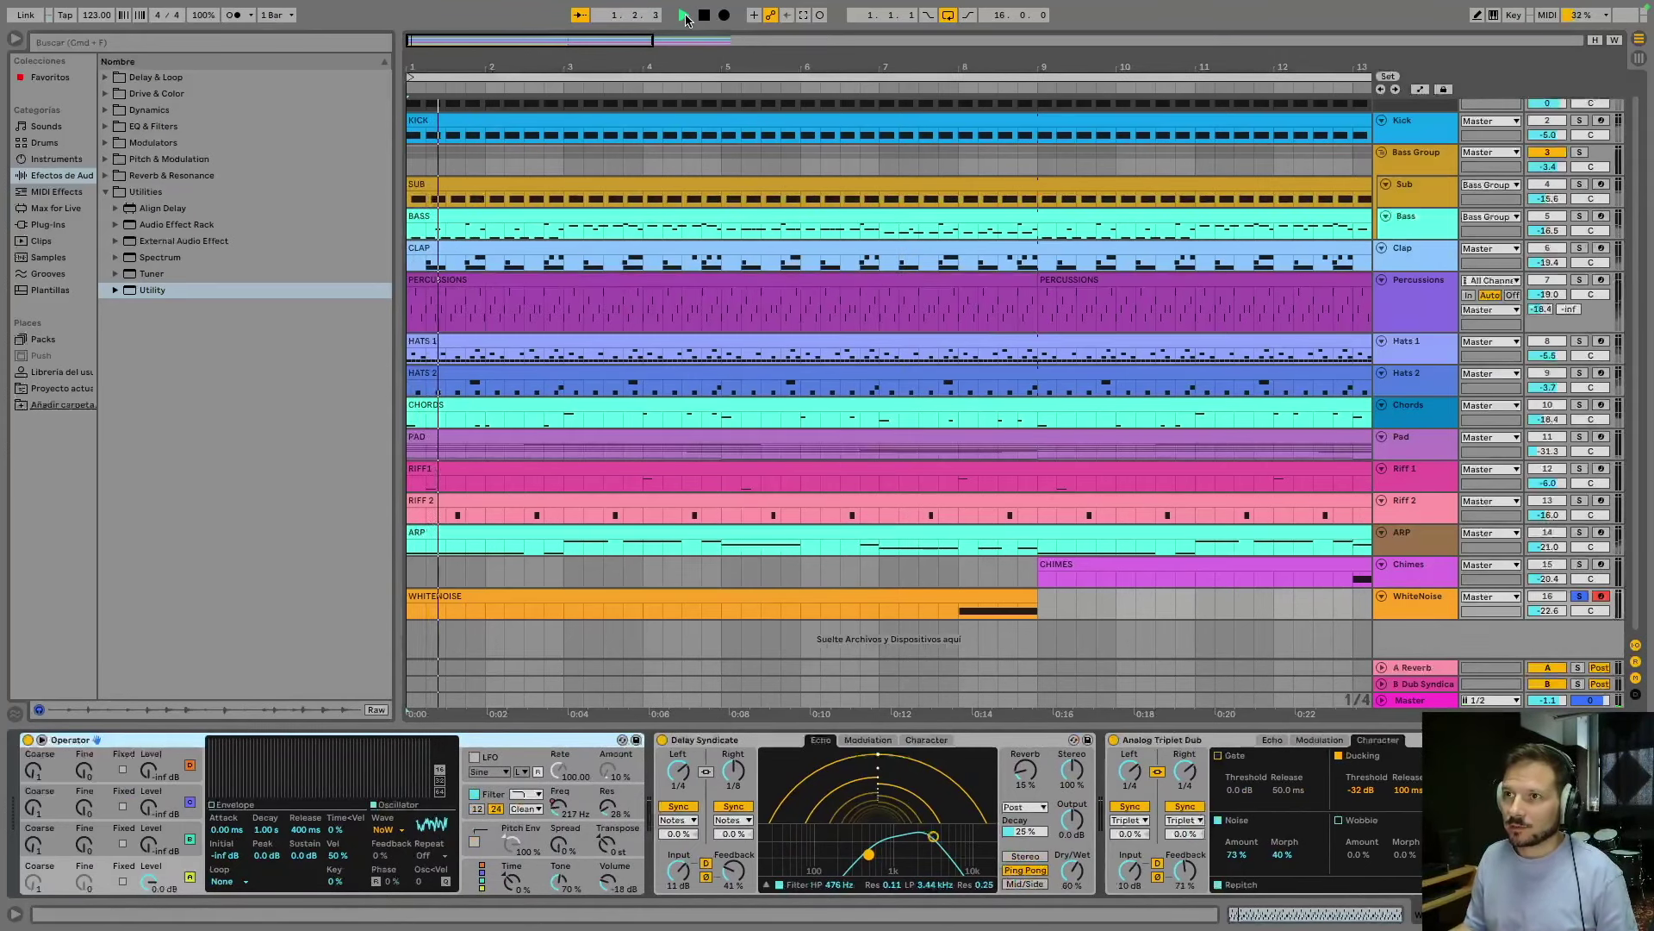
click(705, 15)
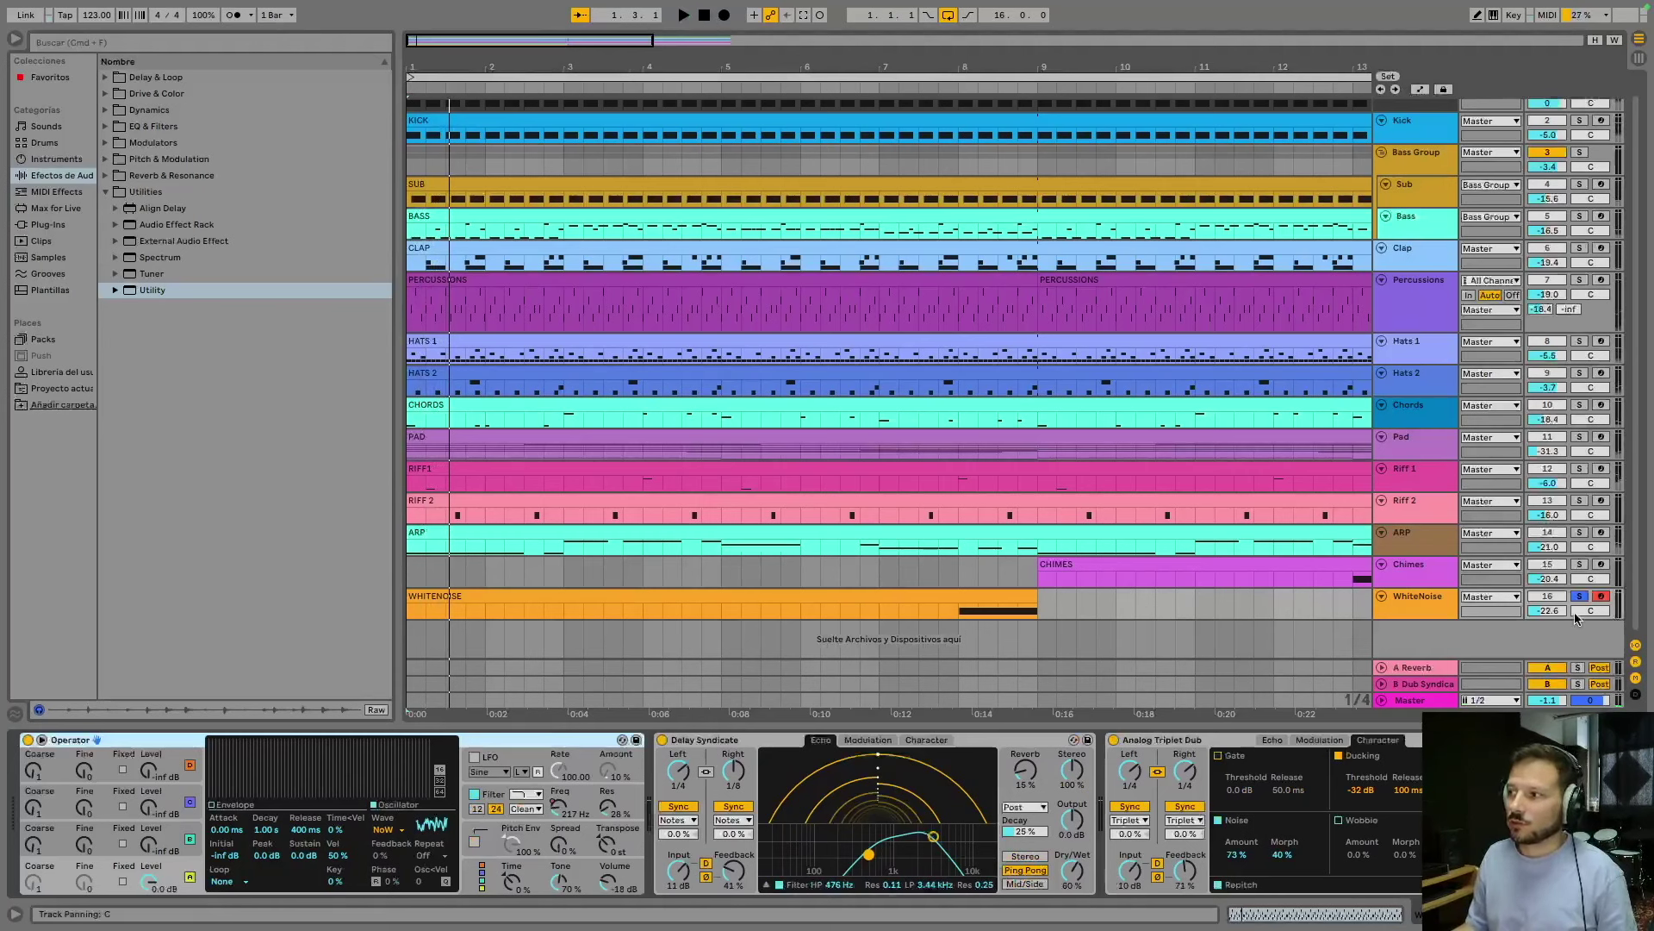
click(704, 15)
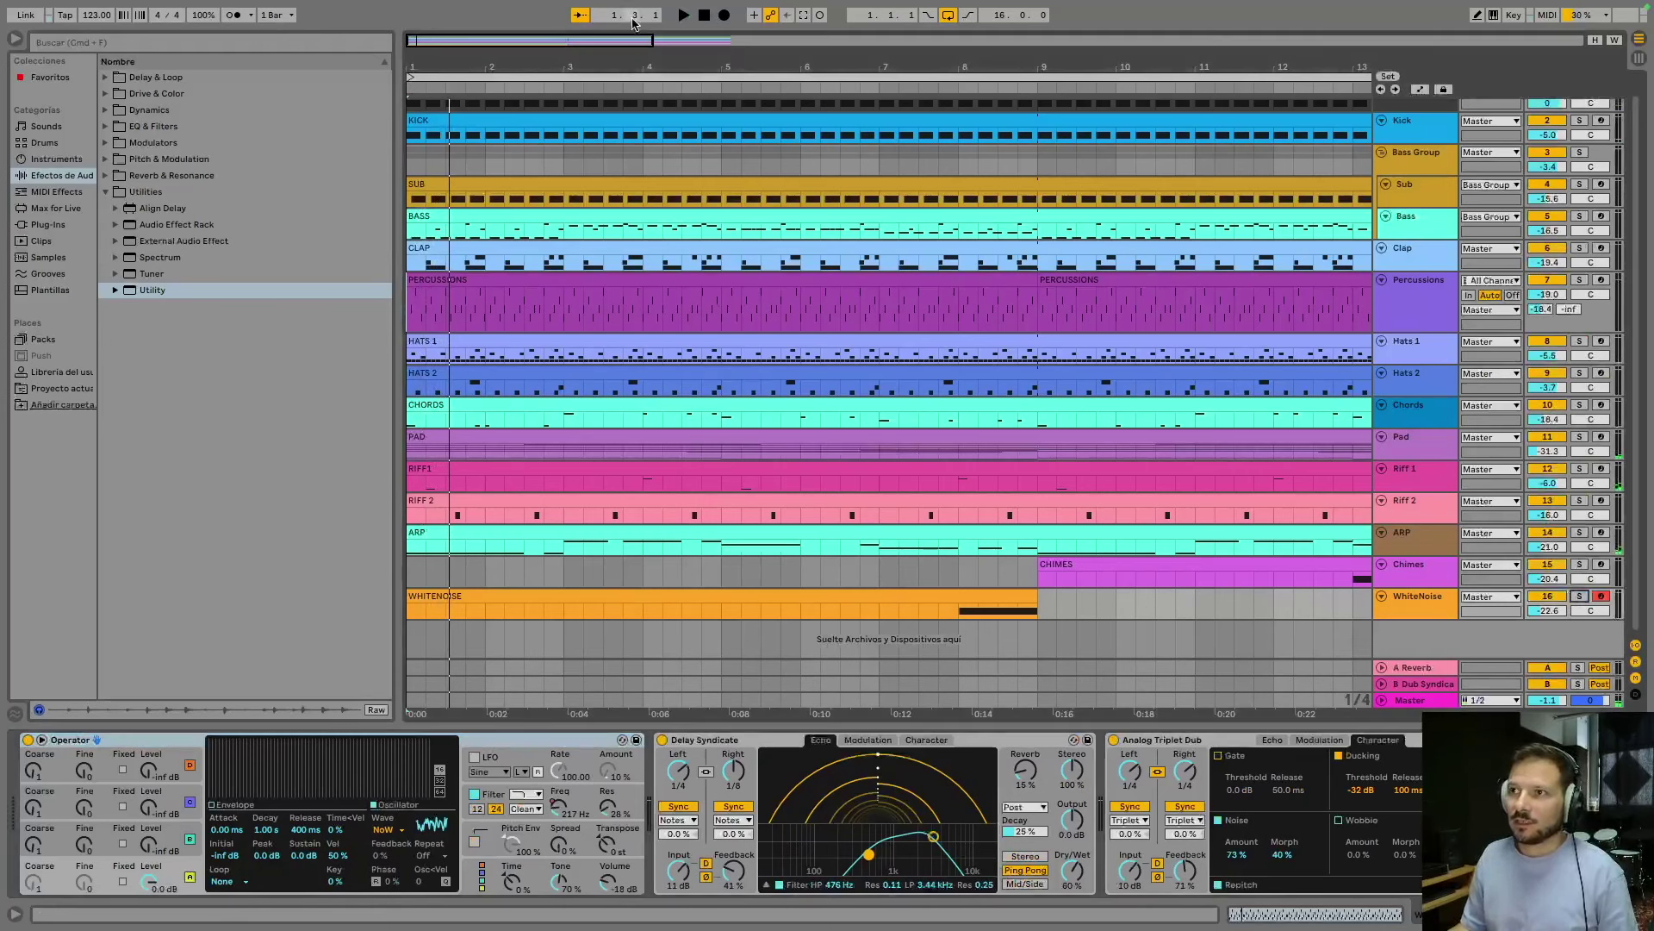
click(684, 16)
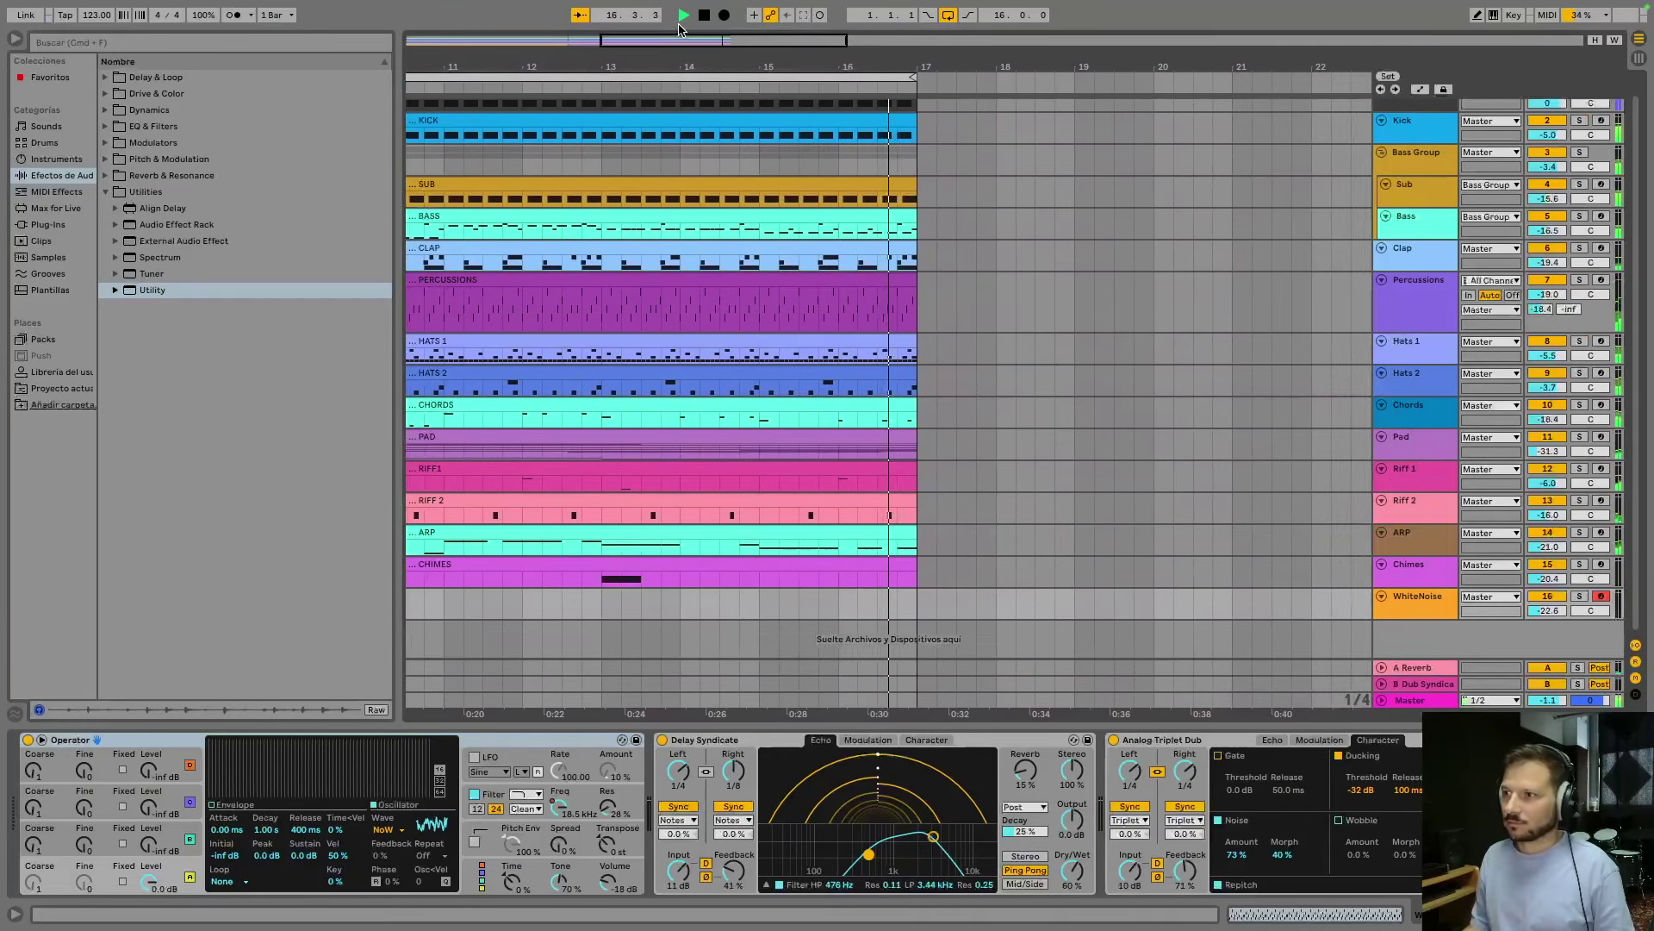
key(space)
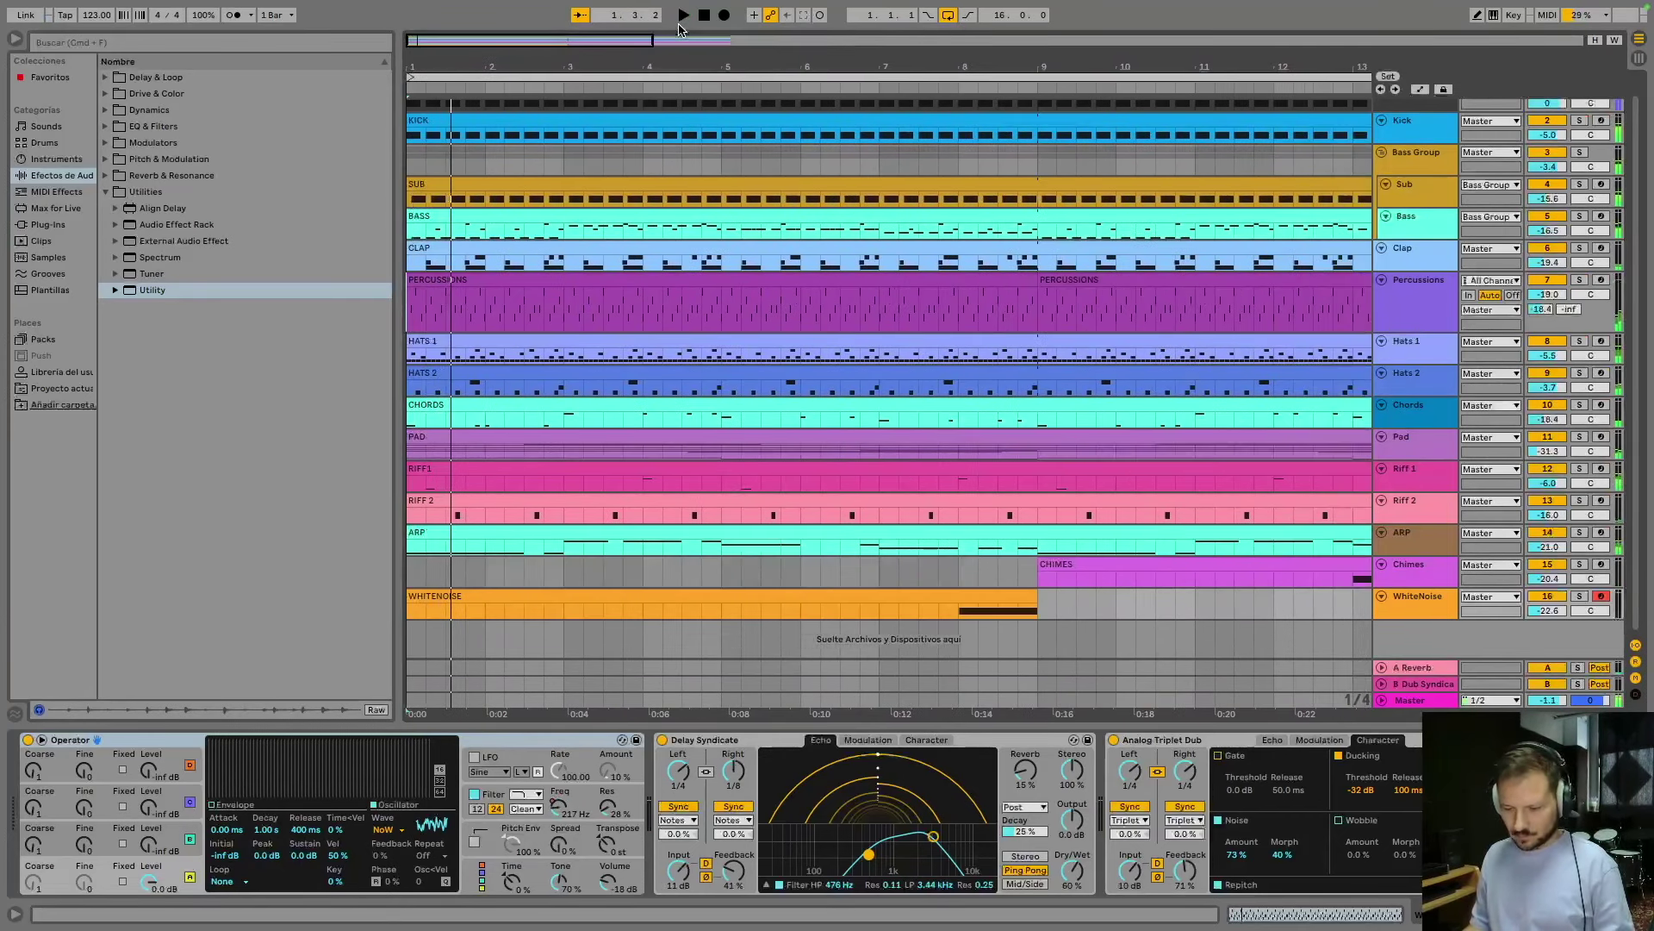